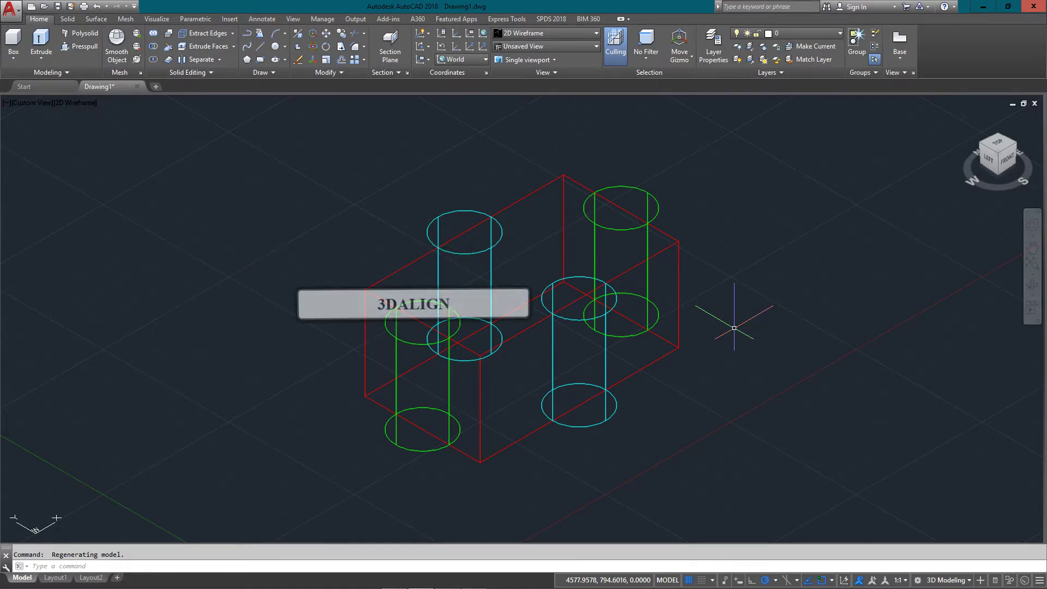
Switch the ribbon to the Solid tab to show the solid-modelling commands
left_click(66, 20)
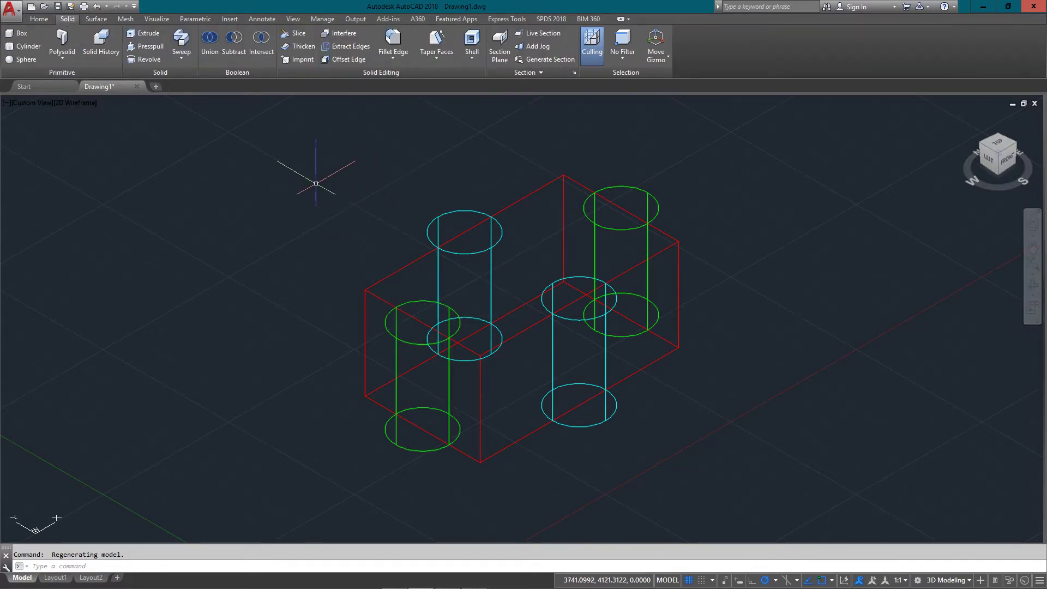
left_click(613, 203)
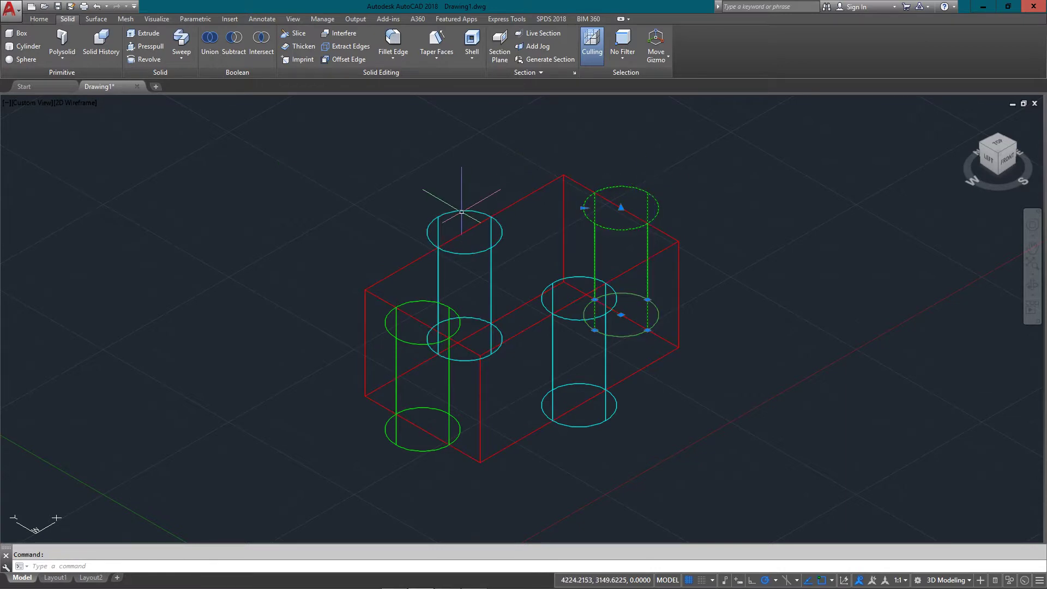
left_click(428, 232)
left_click(417, 343)
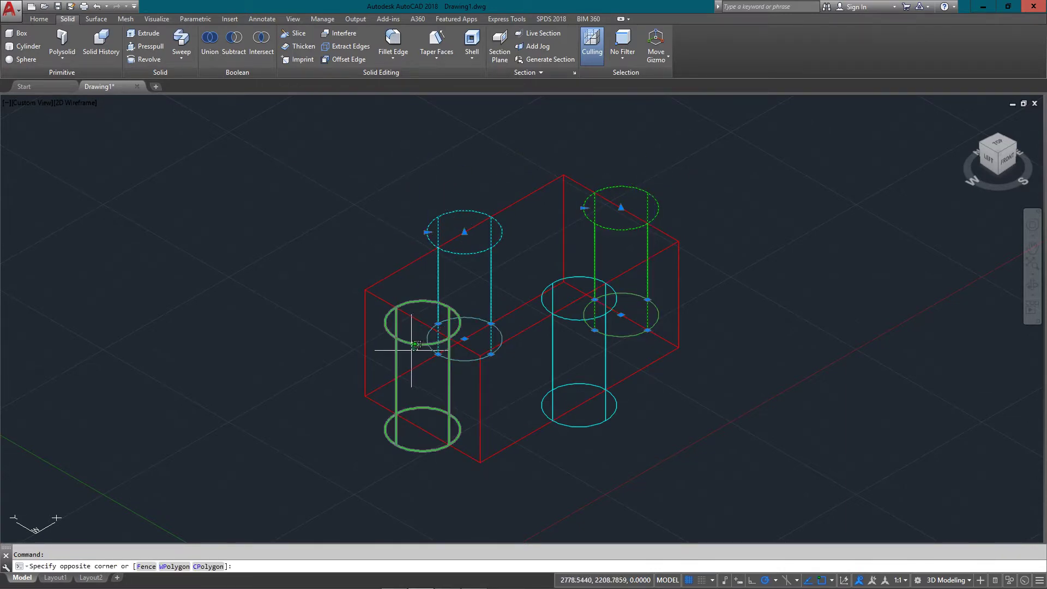
left_click(401, 332)
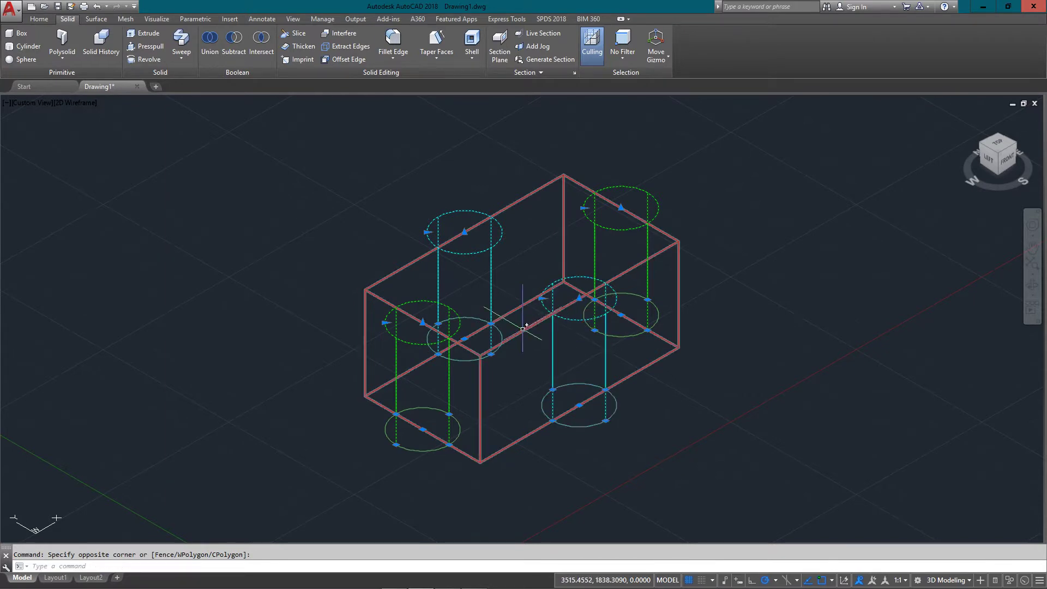
left_click(480, 280)
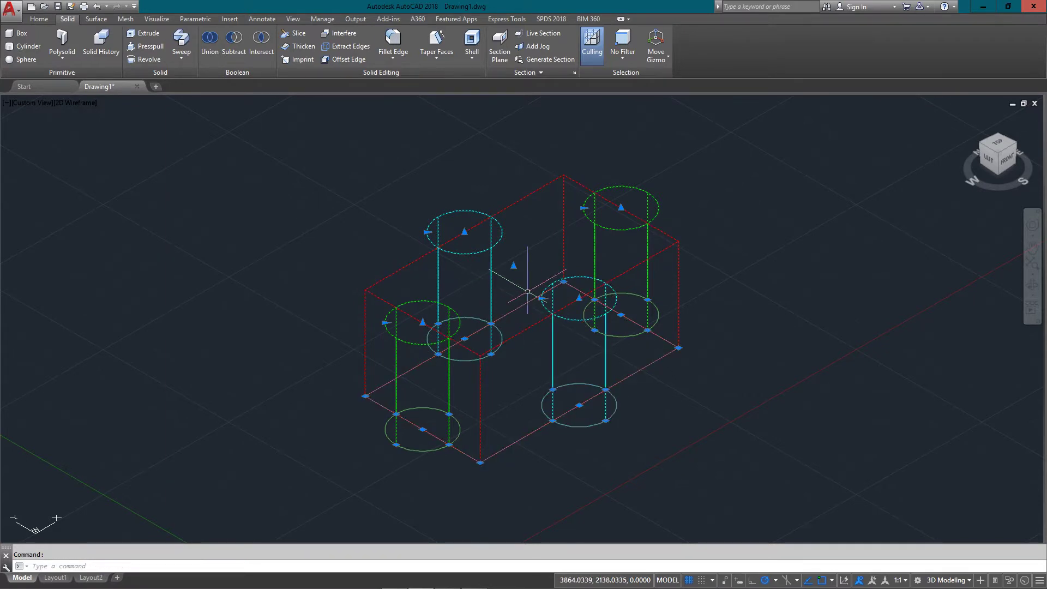
key("Escape")
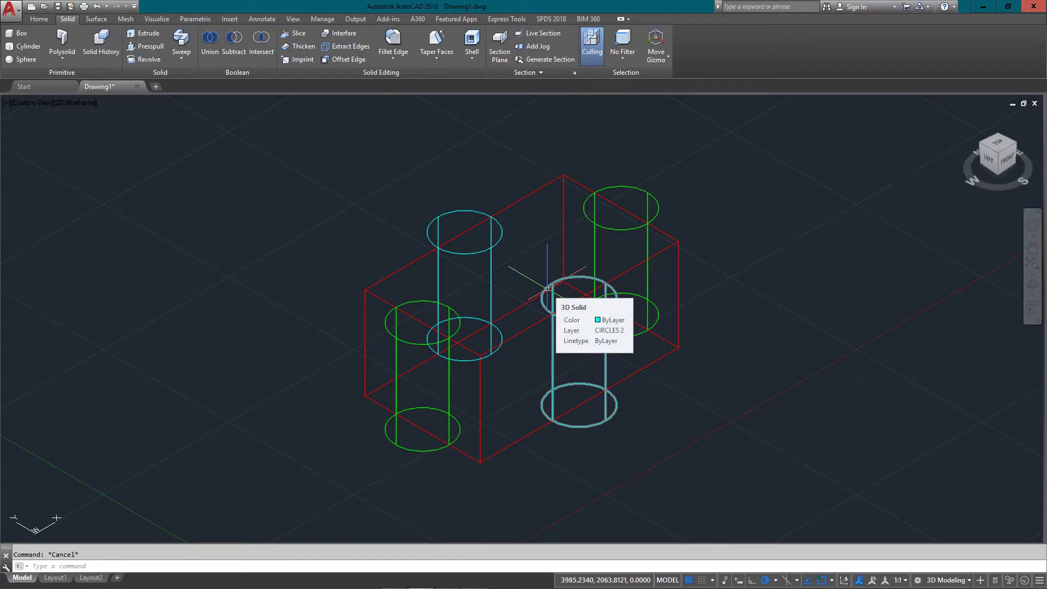
Union the red box with all four cylinders, then undo the merge
mouse_move(446, 250)
type("UNION")
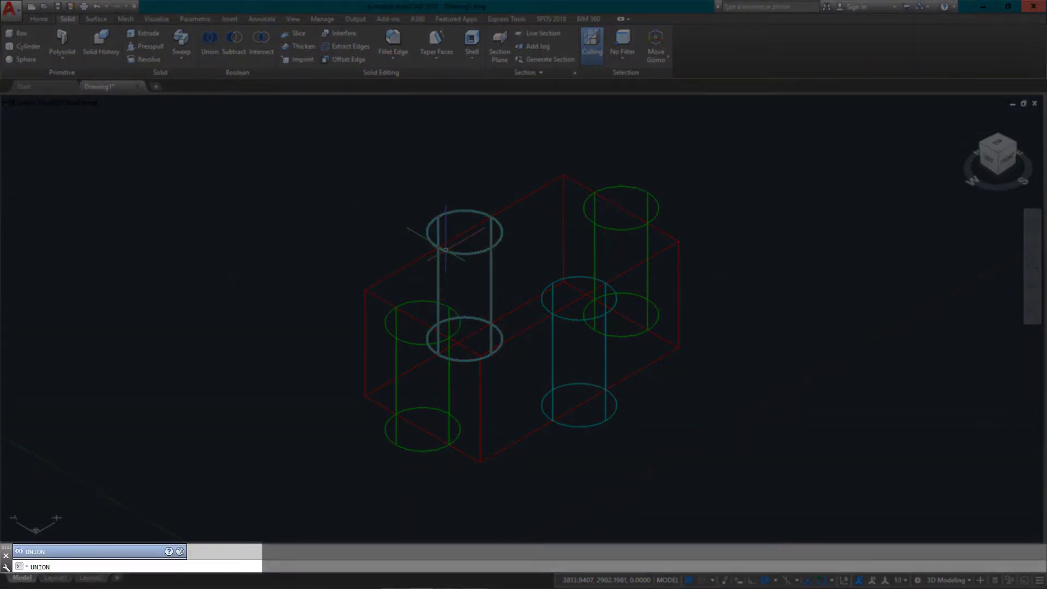
key("Return")
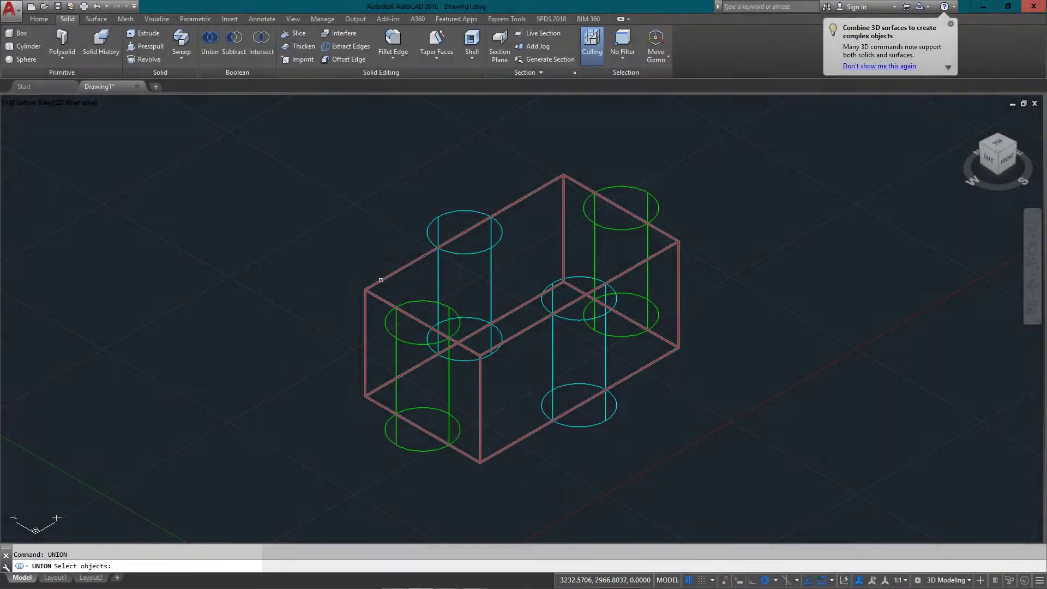
left_click(381, 279)
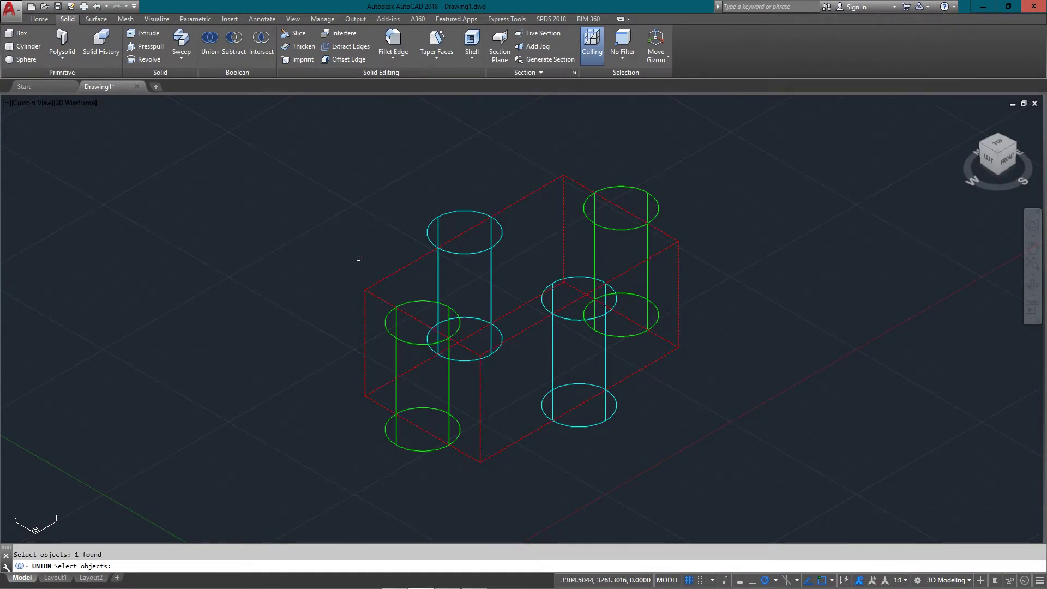
left_click(757, 157)
left_click(283, 428)
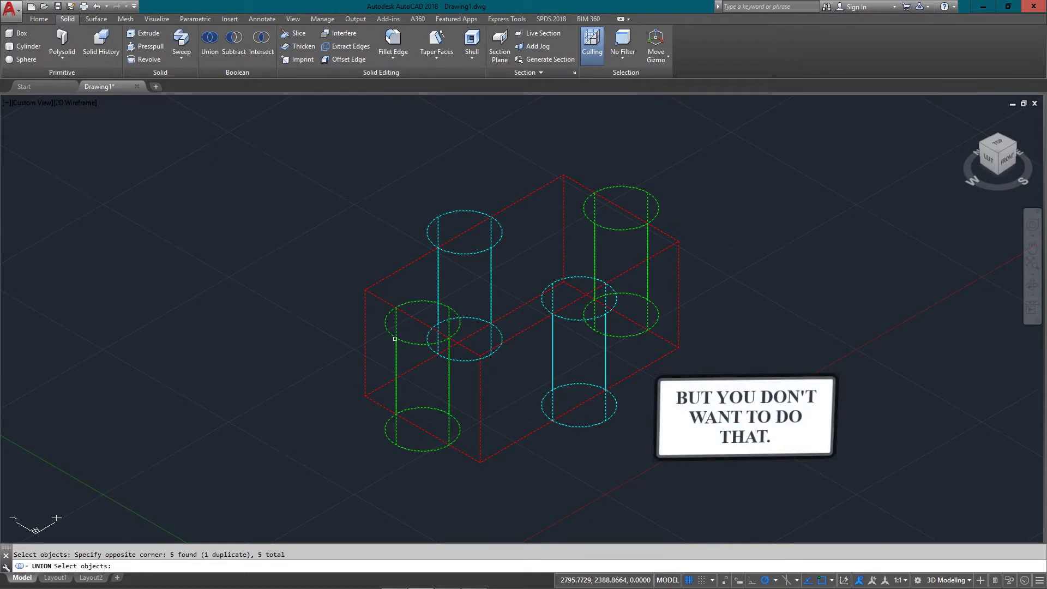
key("Return")
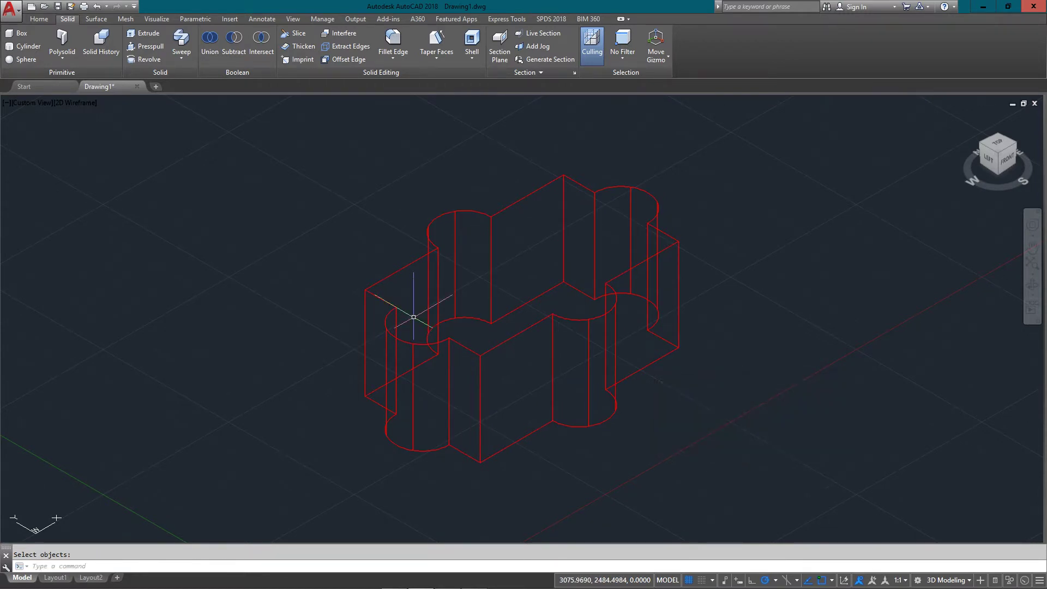
key("ctrl+z")
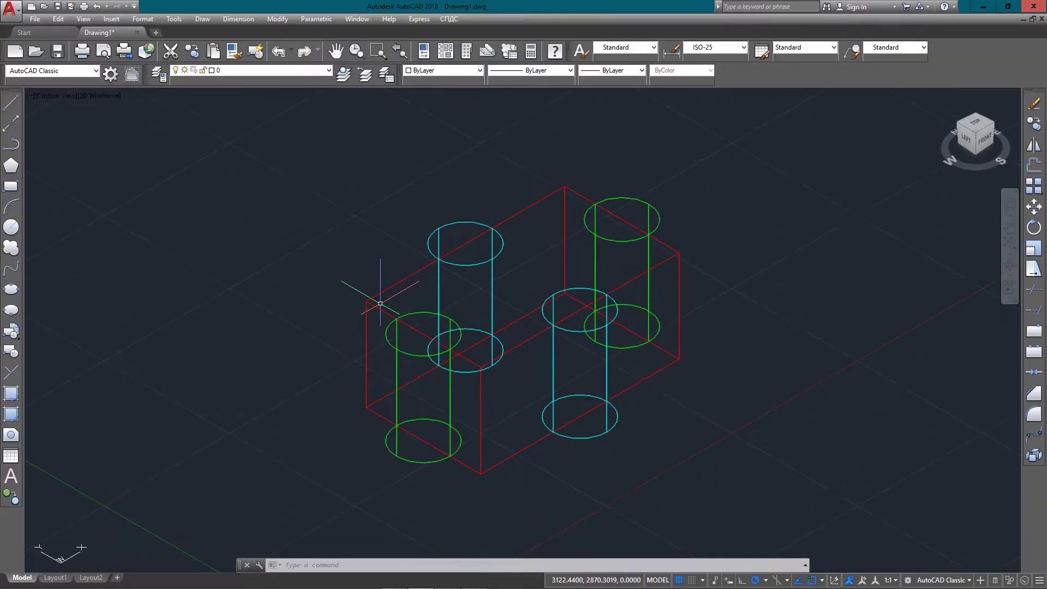
type("UN")
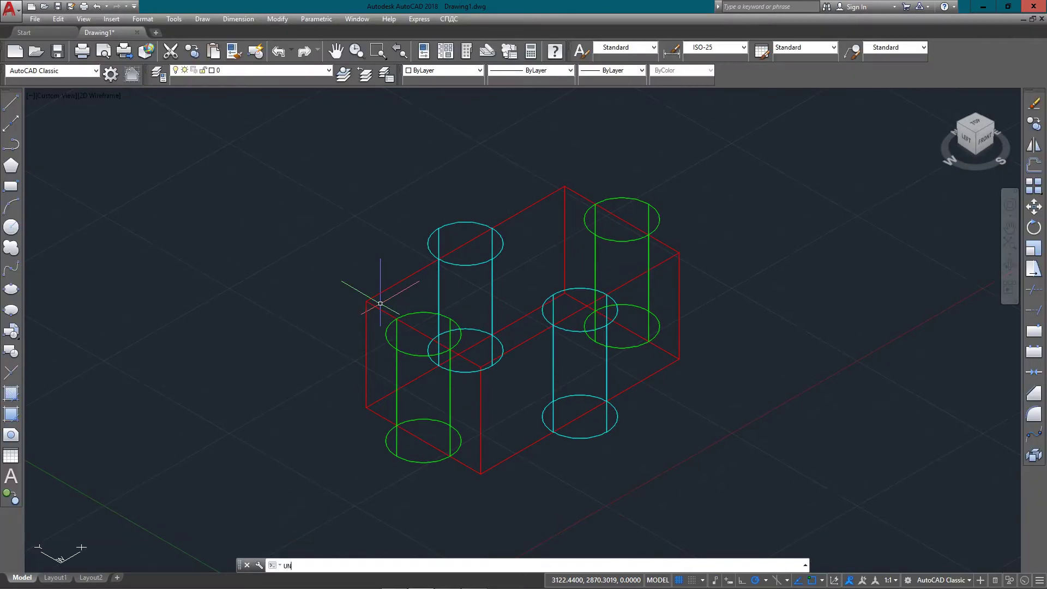
type("ION")
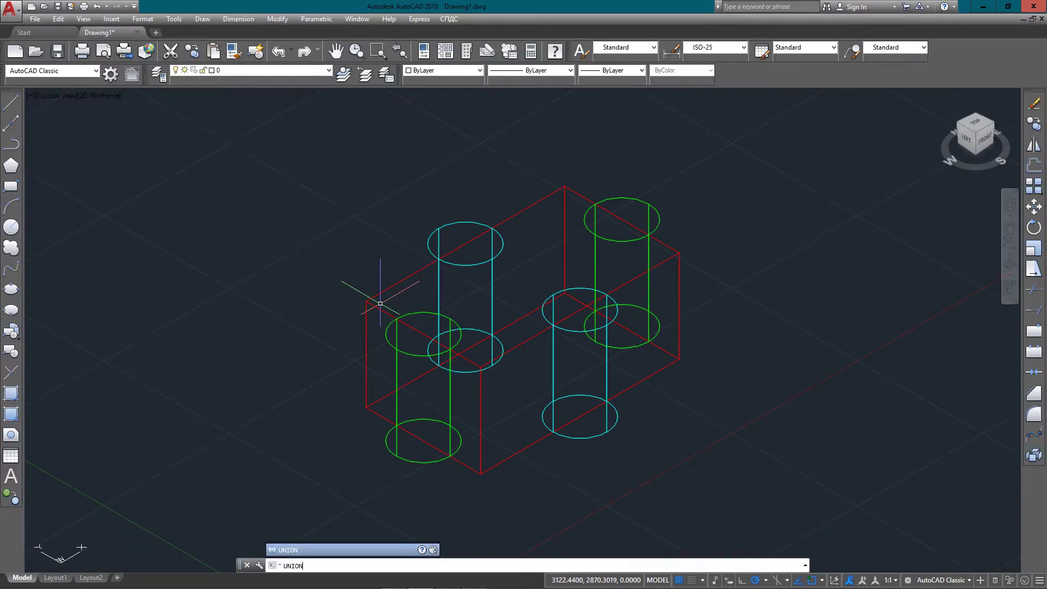
key("Return")
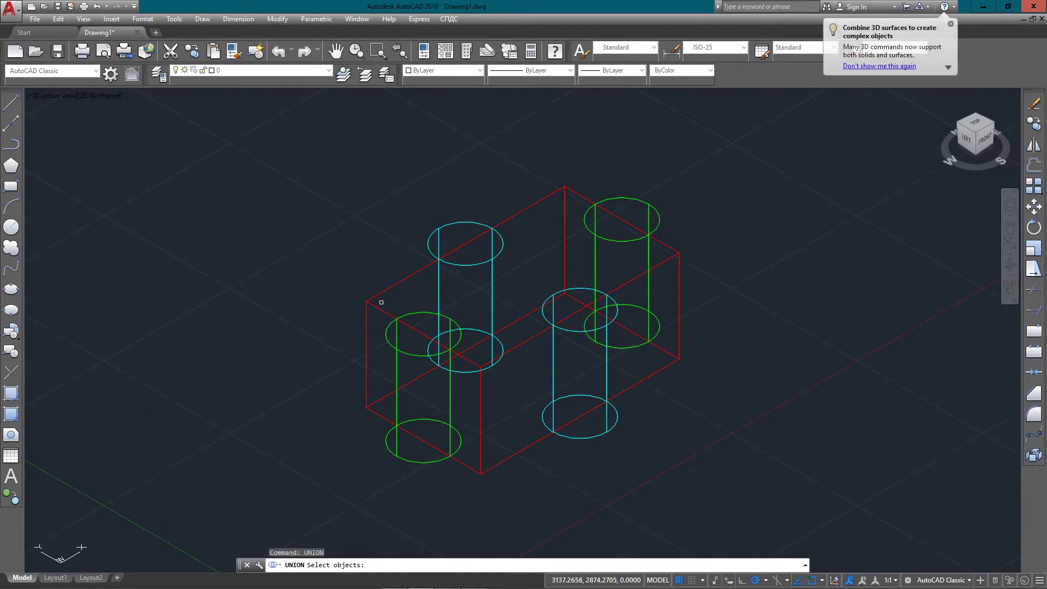
left_click(366, 311)
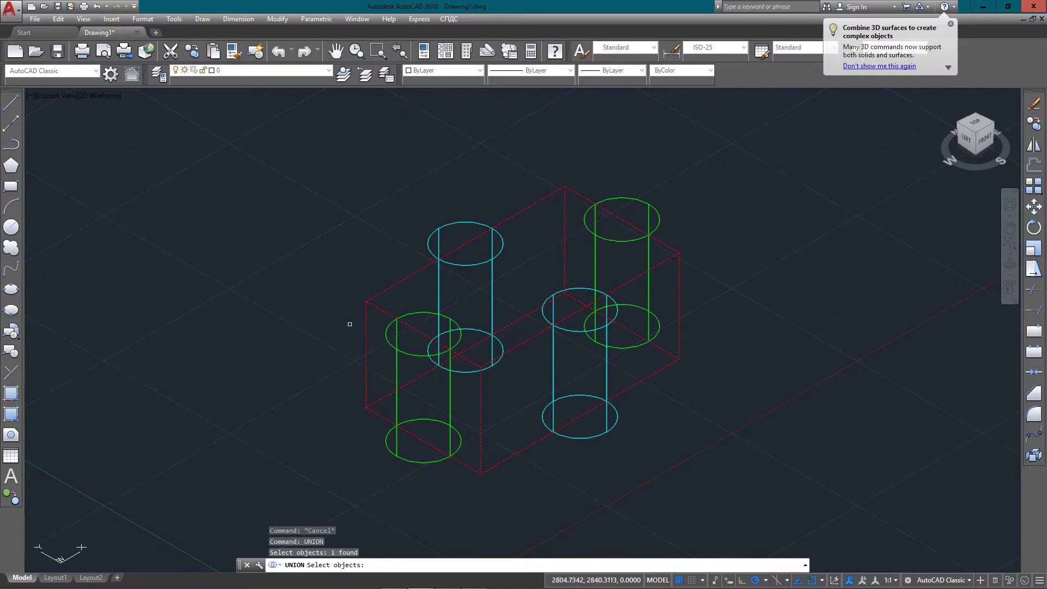
left_click(386, 334)
key("Return")
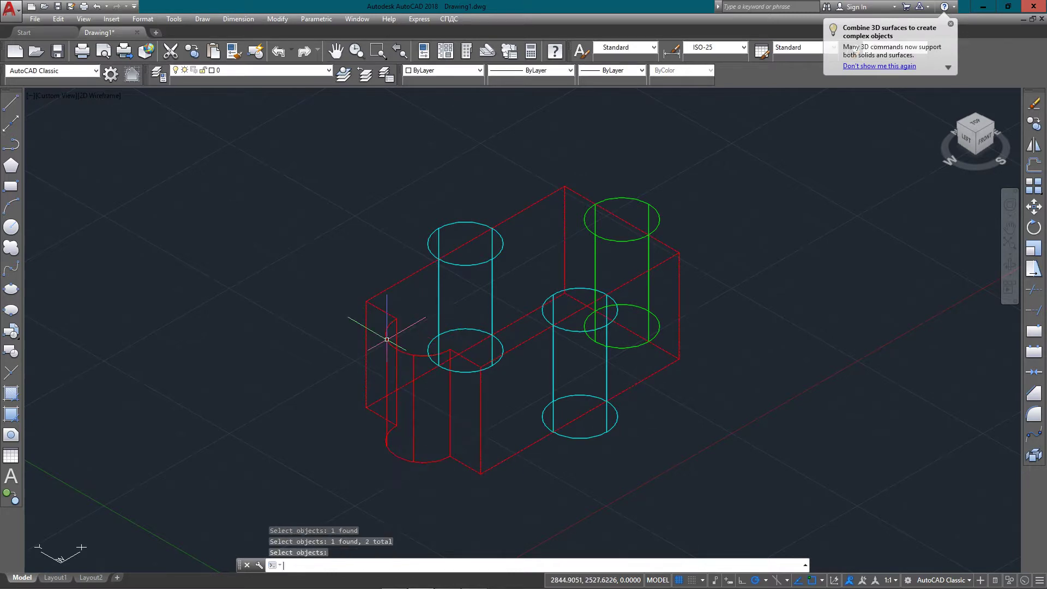
left_click(384, 338)
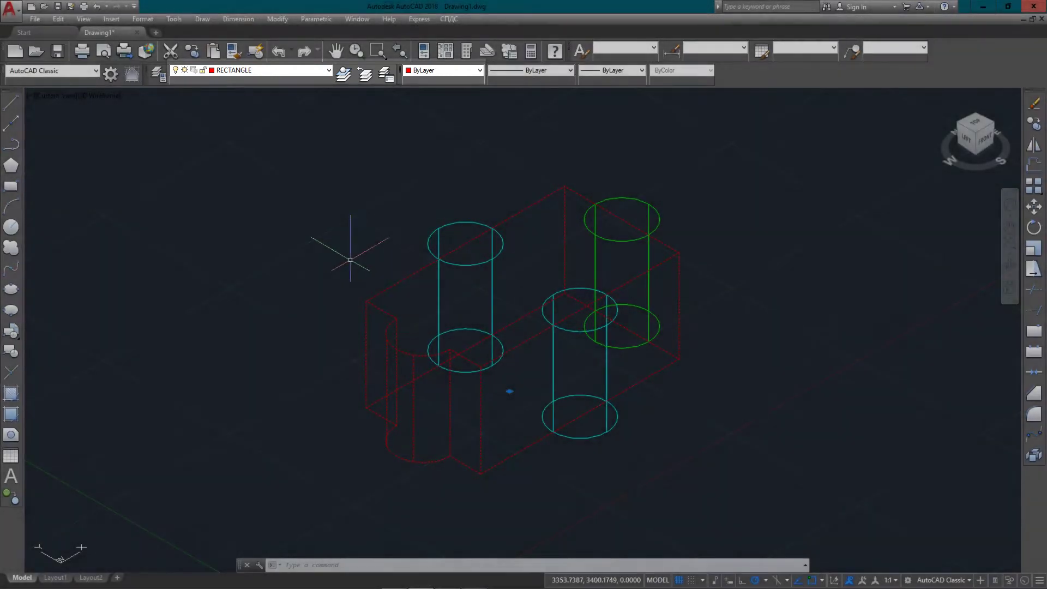
key("ctrl+z")
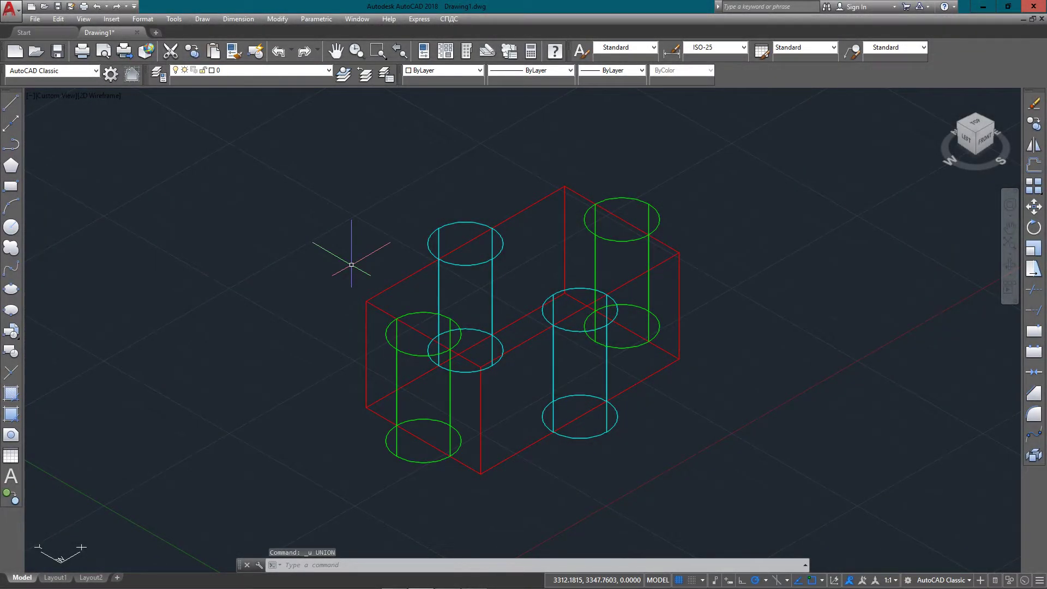
Union the left green cylinder with the red box and inspect the merged solid's layer and colour
type("u")
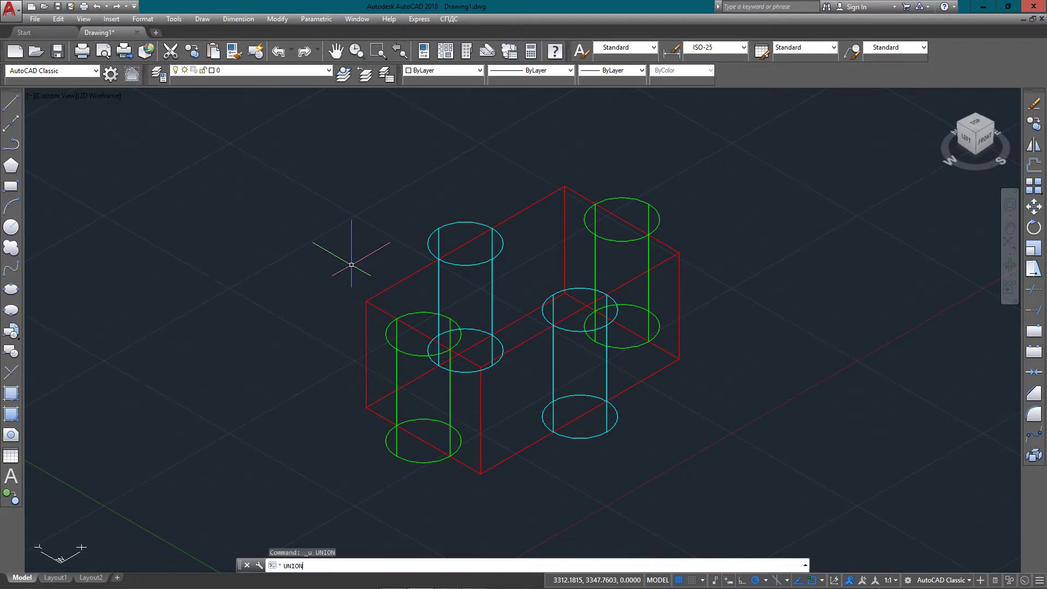
key("Return")
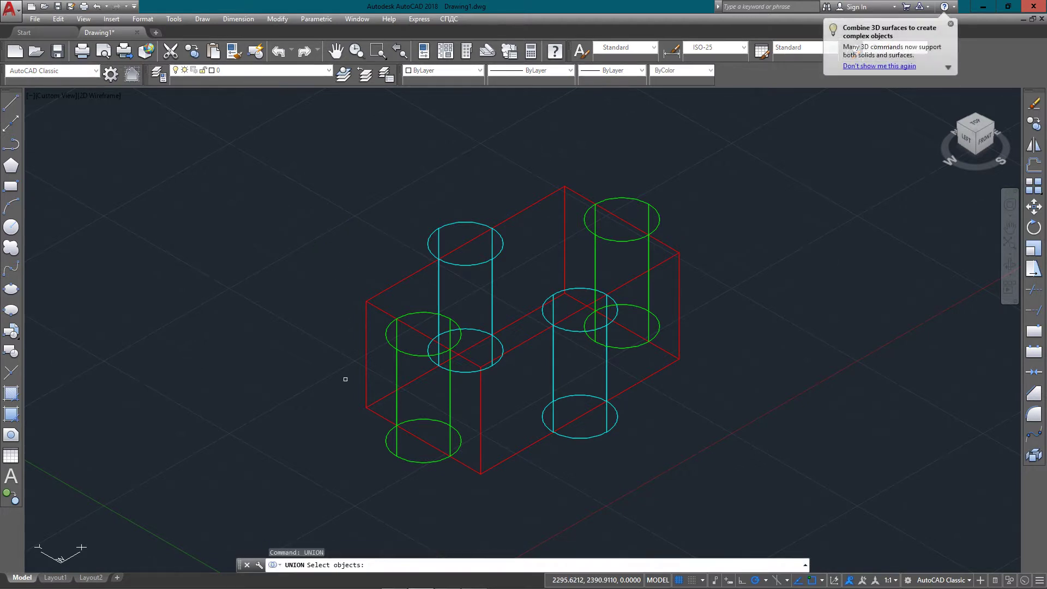
left_click(413, 354)
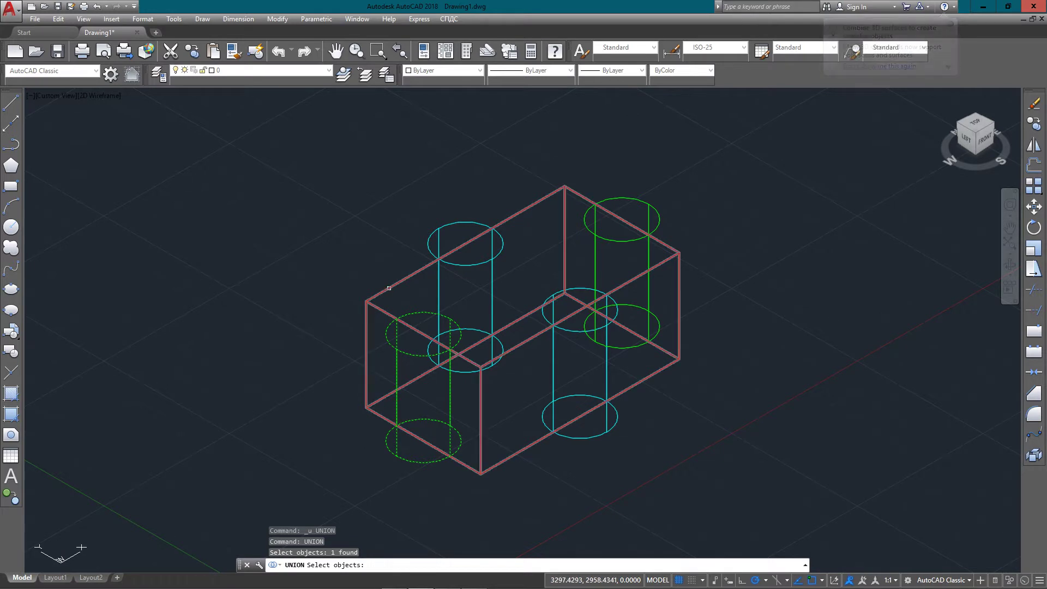
left_click(389, 288)
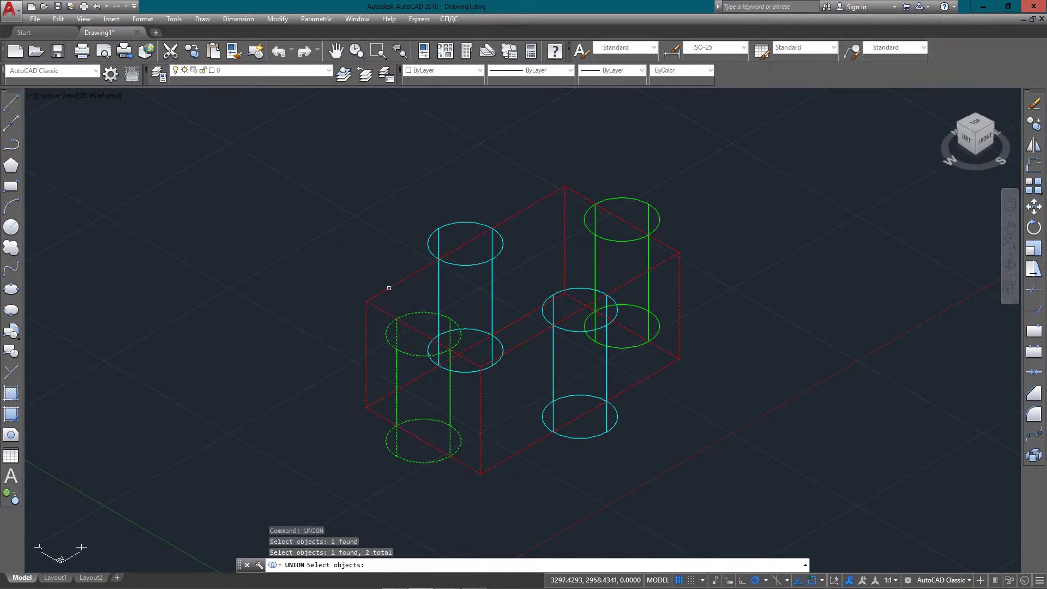
key("Return")
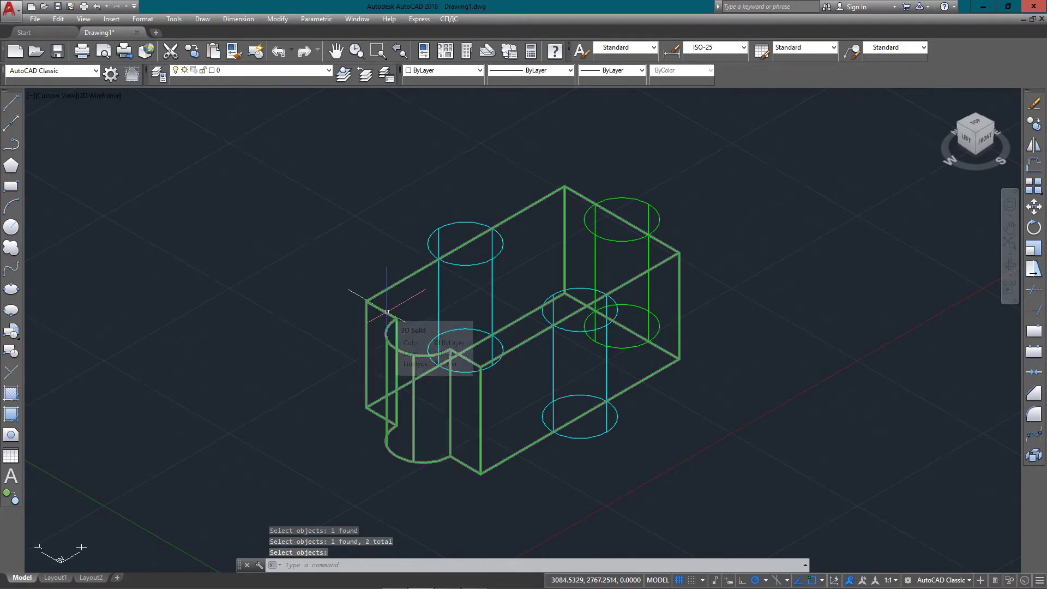
left_click(384, 309)
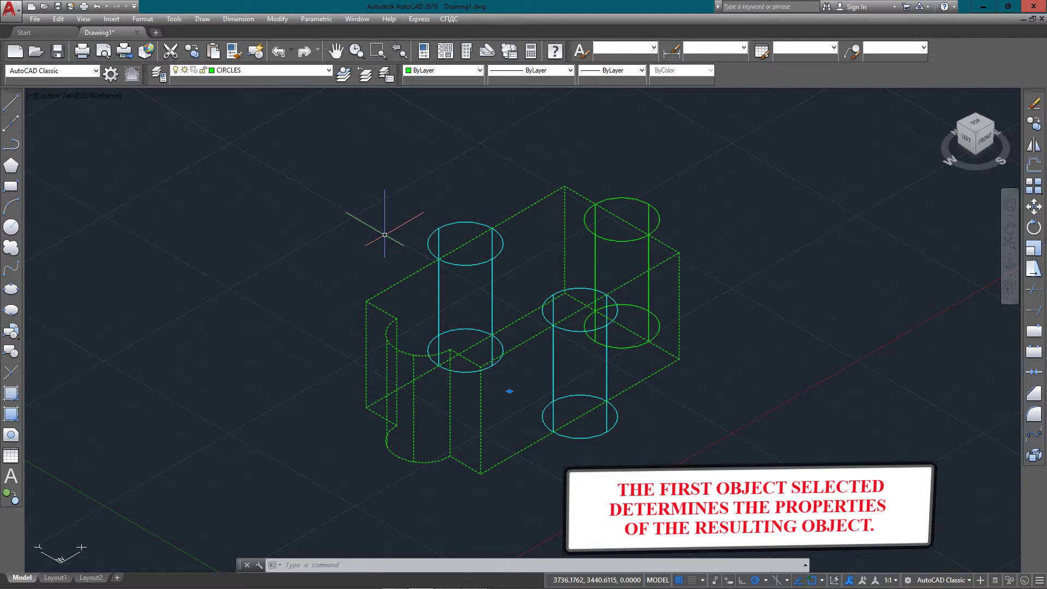
key("Escape")
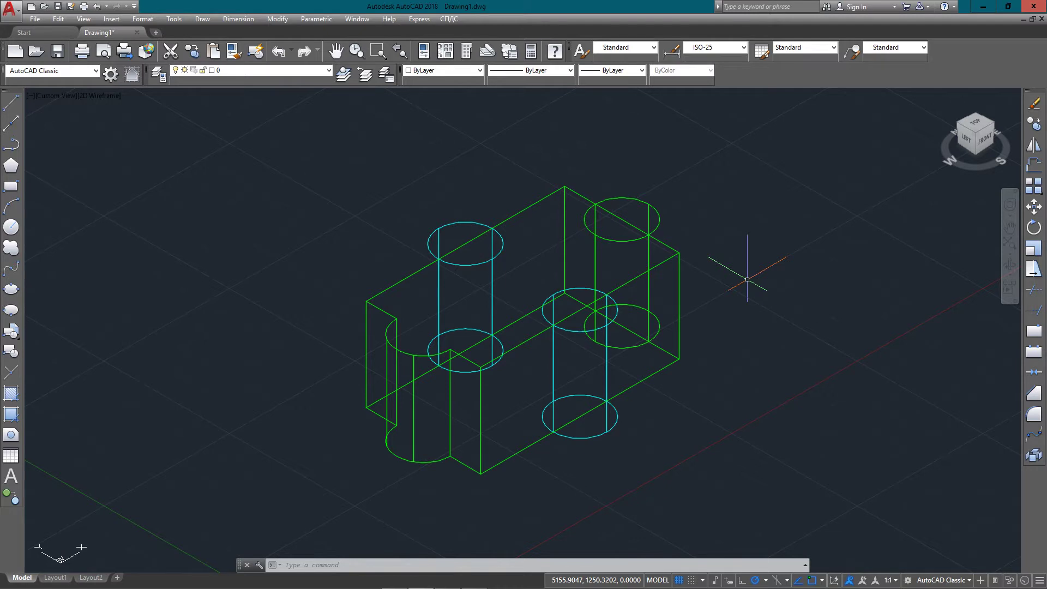
Union the lower-right cyan cylinder into the green merged solid
type("UNION")
key("Return")
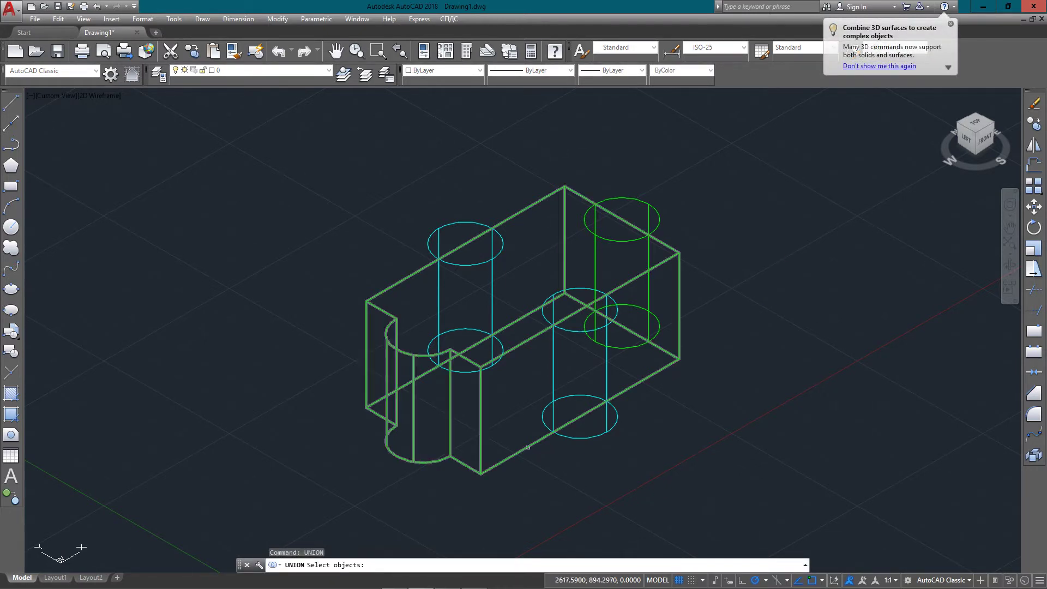
left_click(531, 439)
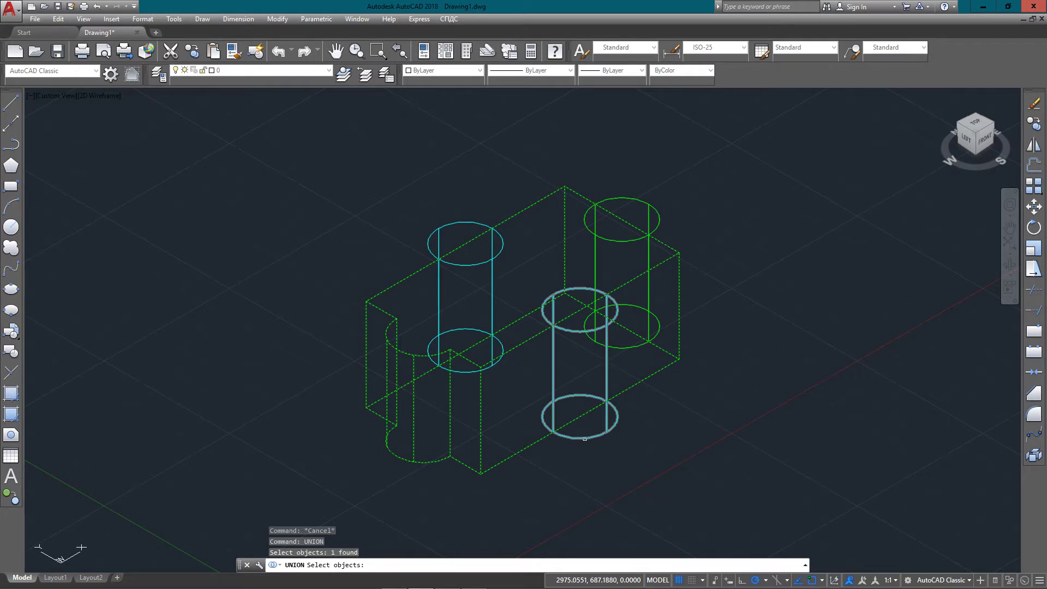
left_click(584, 438)
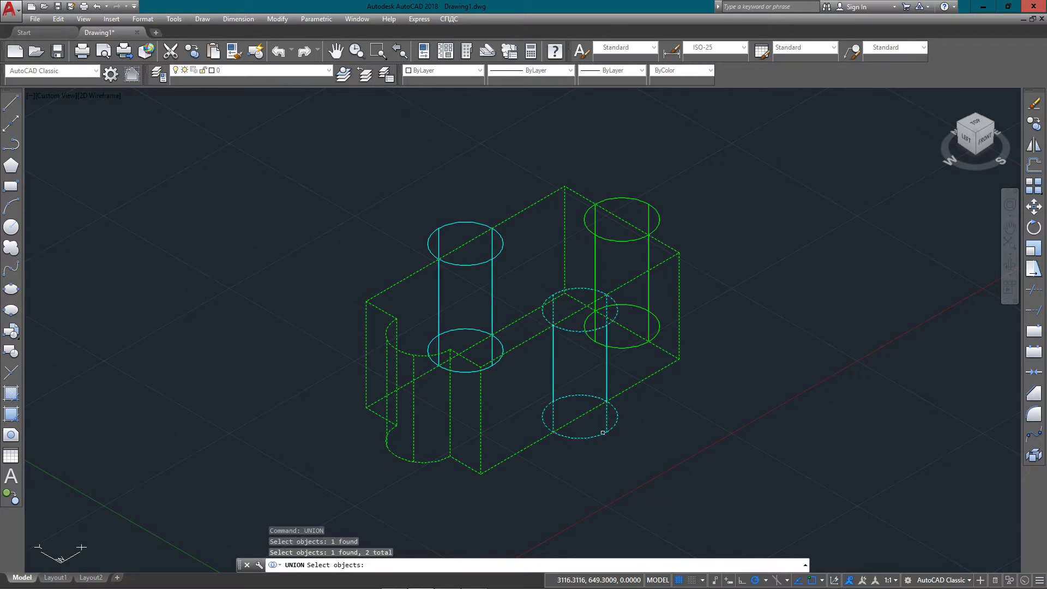
key("Return")
Remove hidden lines and select the remaining cyan cylinder and the upper-right cylinder
type("HI")
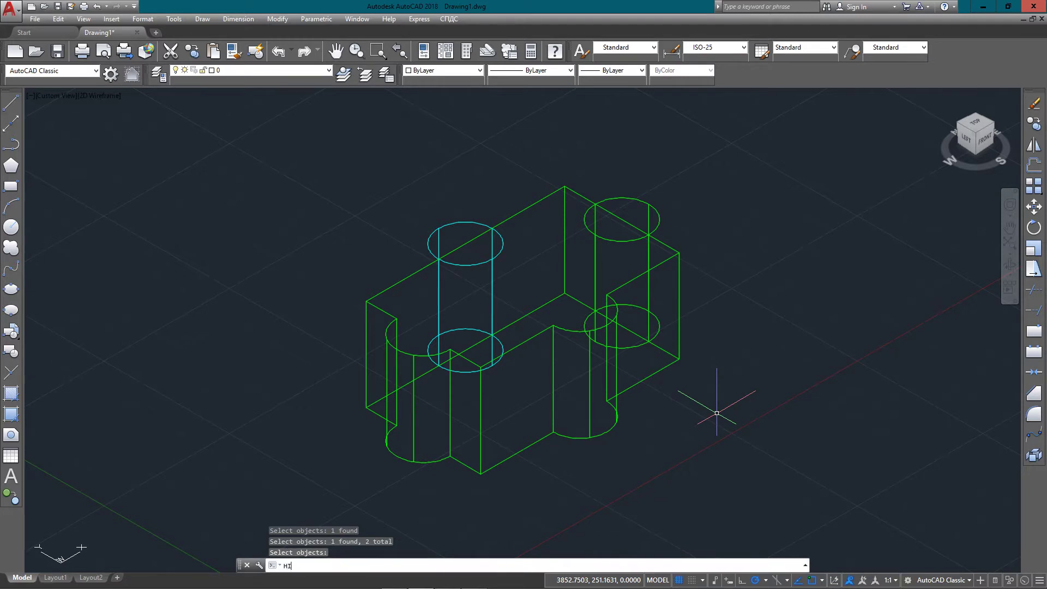
key("Return")
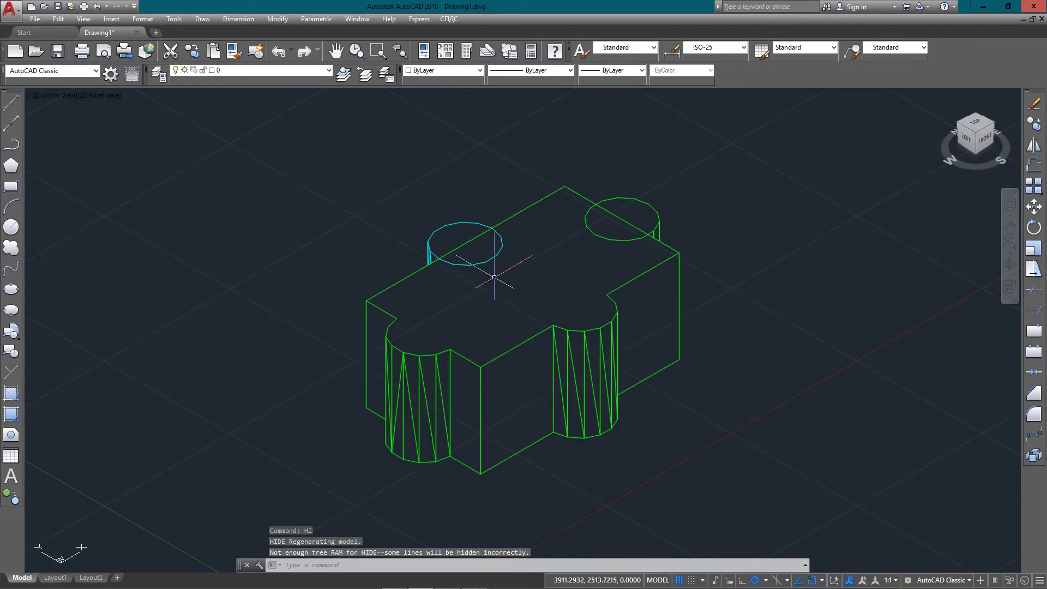
left_click(450, 225)
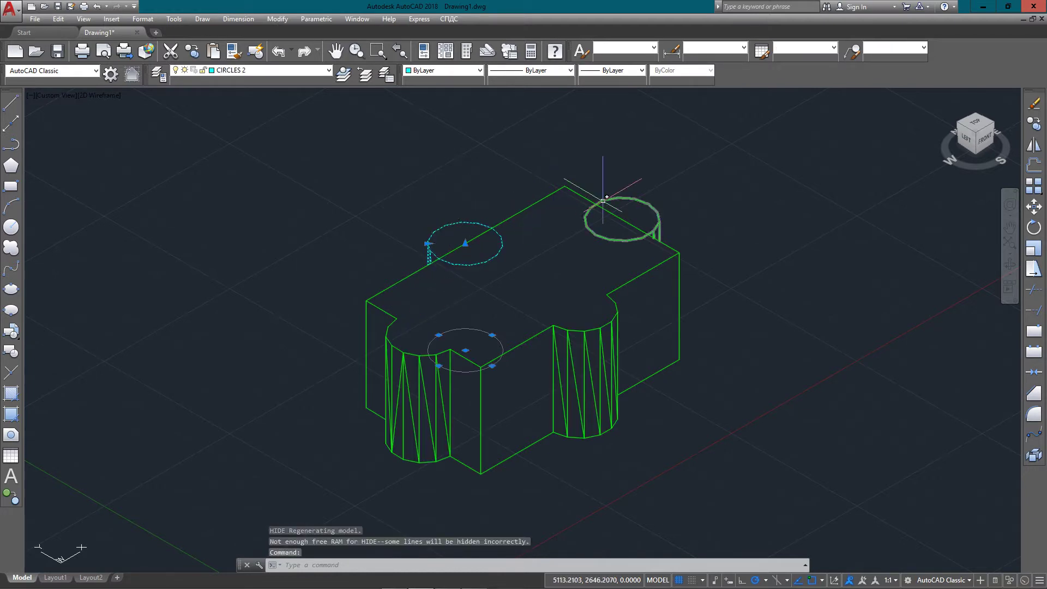
left_click(622, 200)
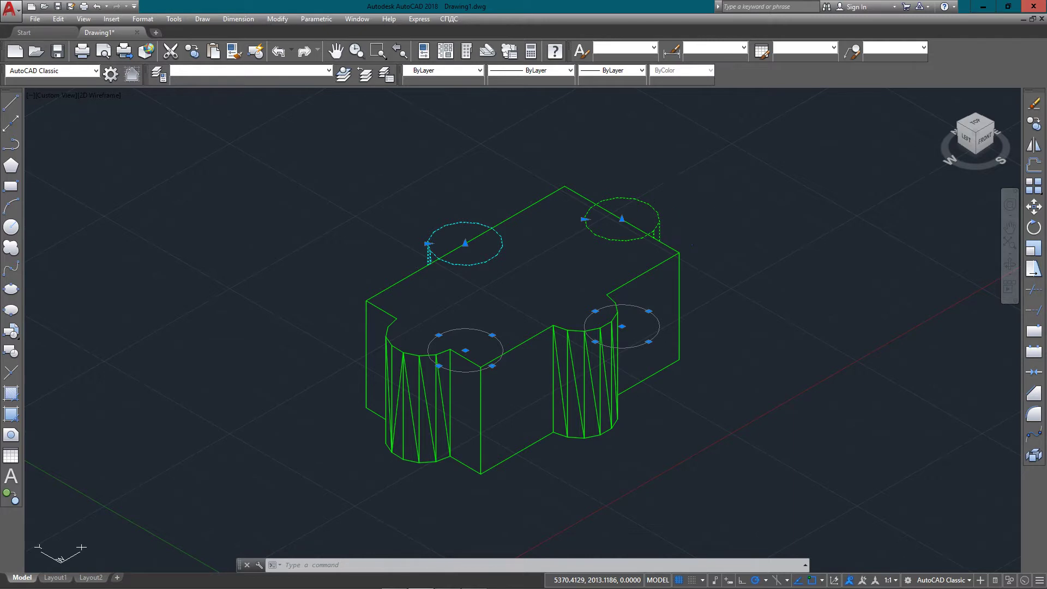
Subtract the left and right top cylinders from the green solid, cutting rounded notches
left_click(692, 223)
key("Escape")
type("SUBTRACT")
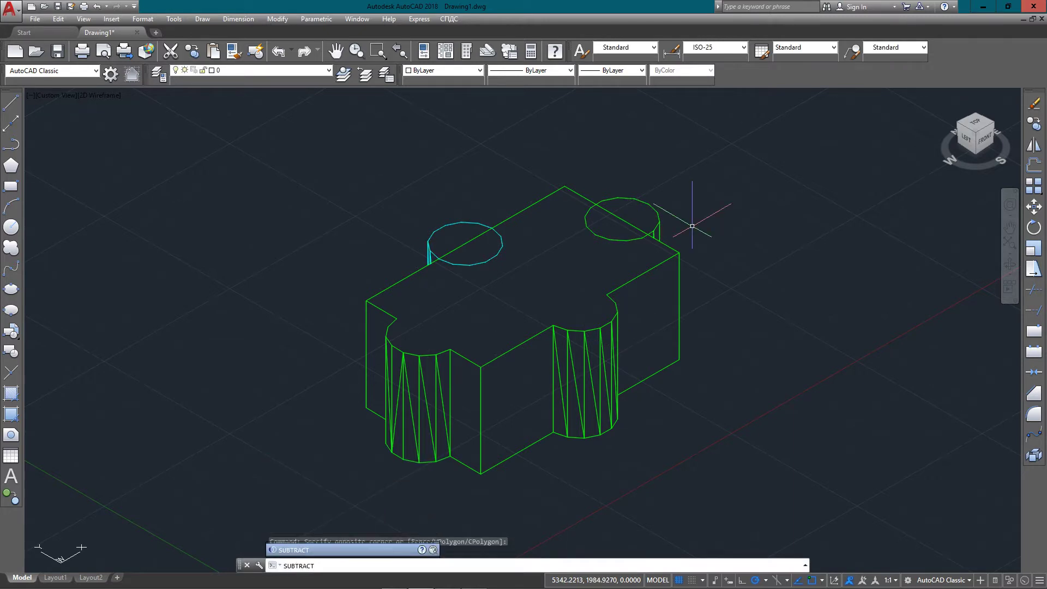
key("Return")
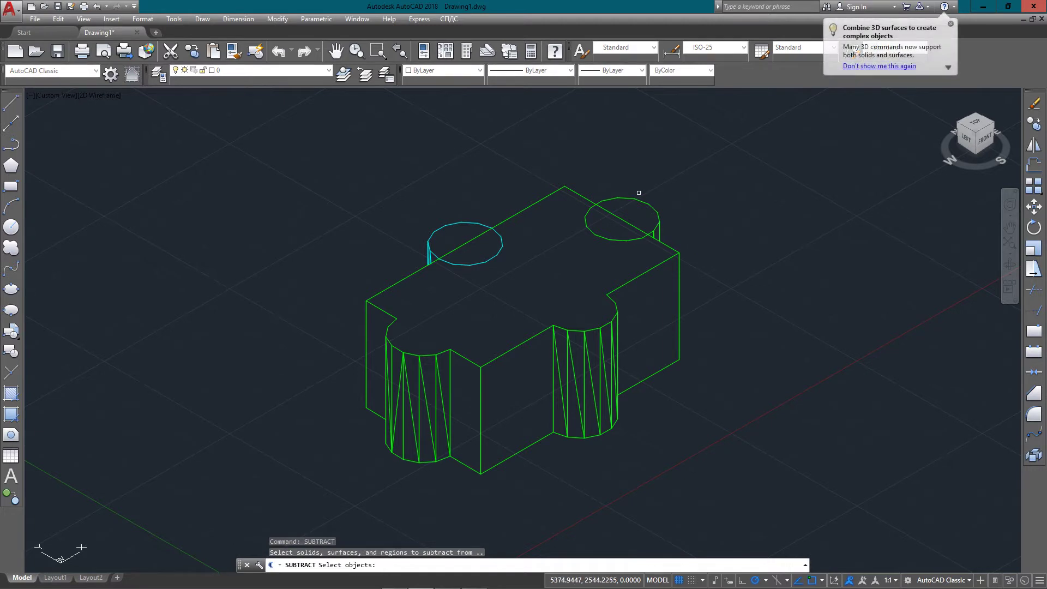
left_click(587, 224)
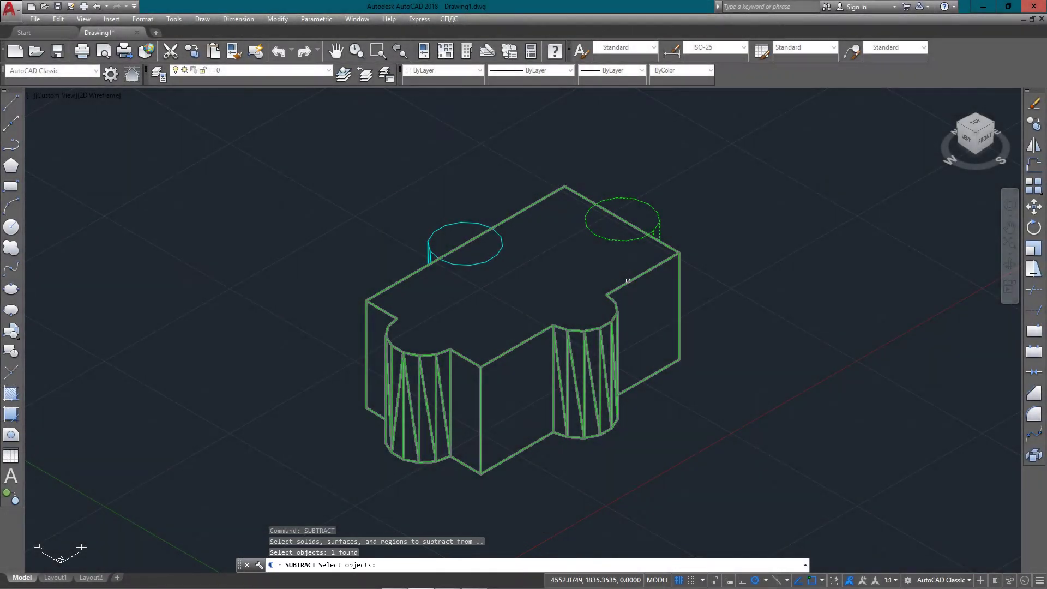
left_click(628, 281)
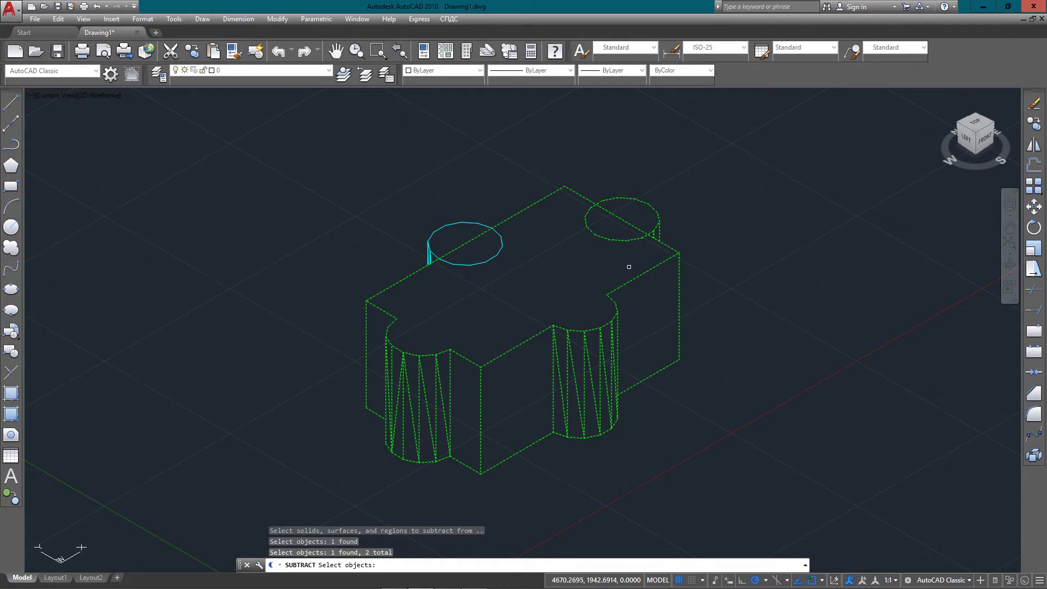
key("Return")
left_click(620, 240)
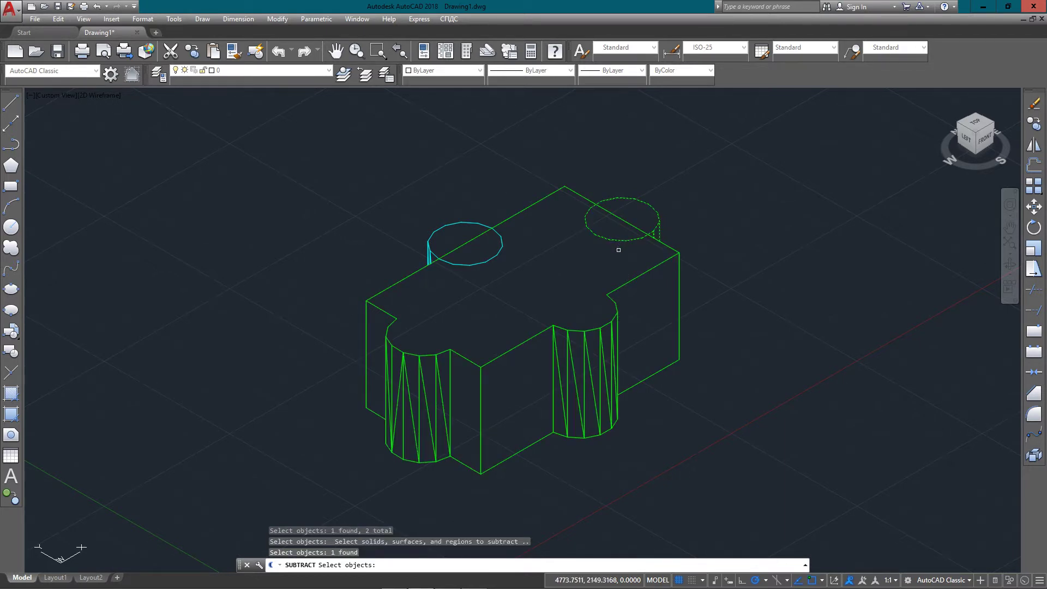
left_click(485, 260)
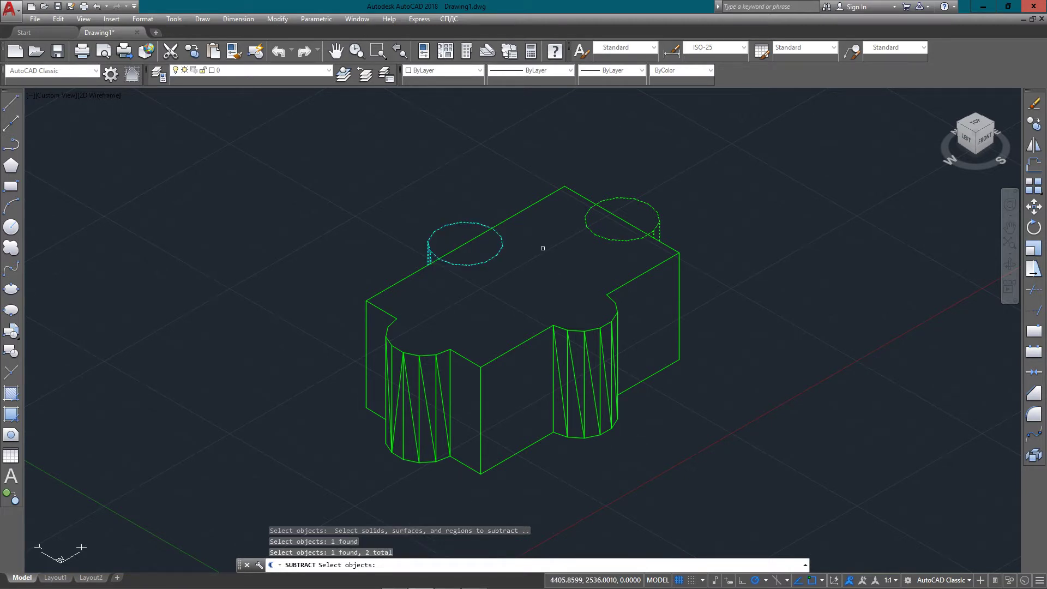
key("Return")
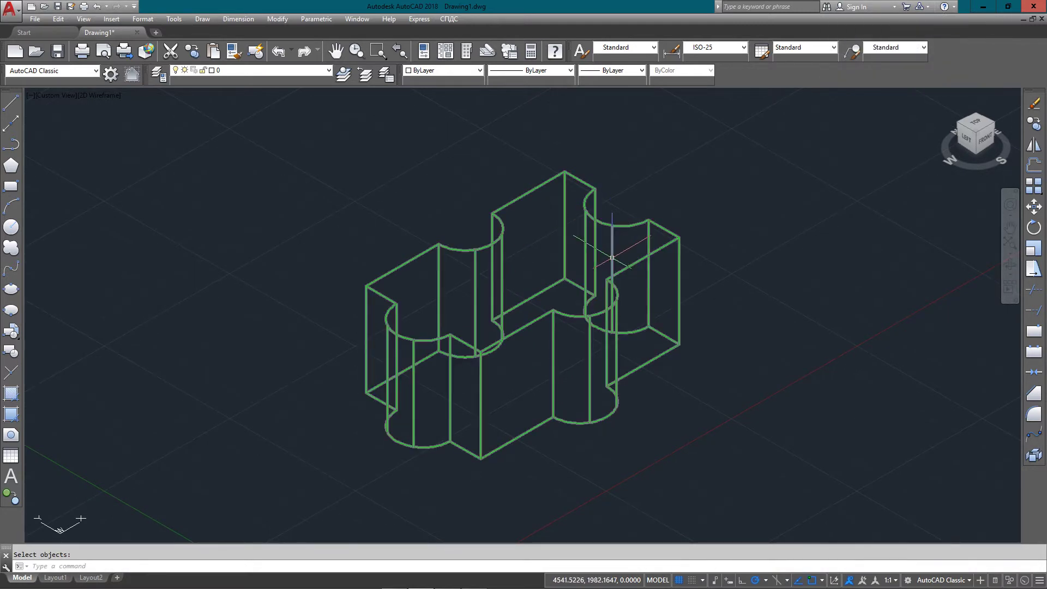
Show the model with hidden lines removed and select the notched solid
type("HI")
key("Return")
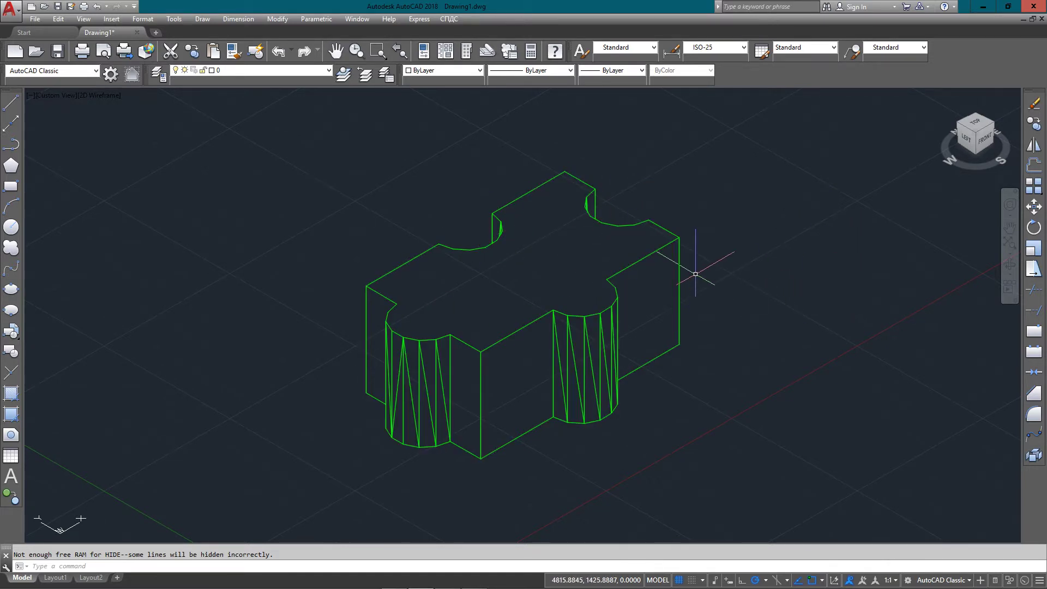
left_click(637, 284)
left_click(683, 261)
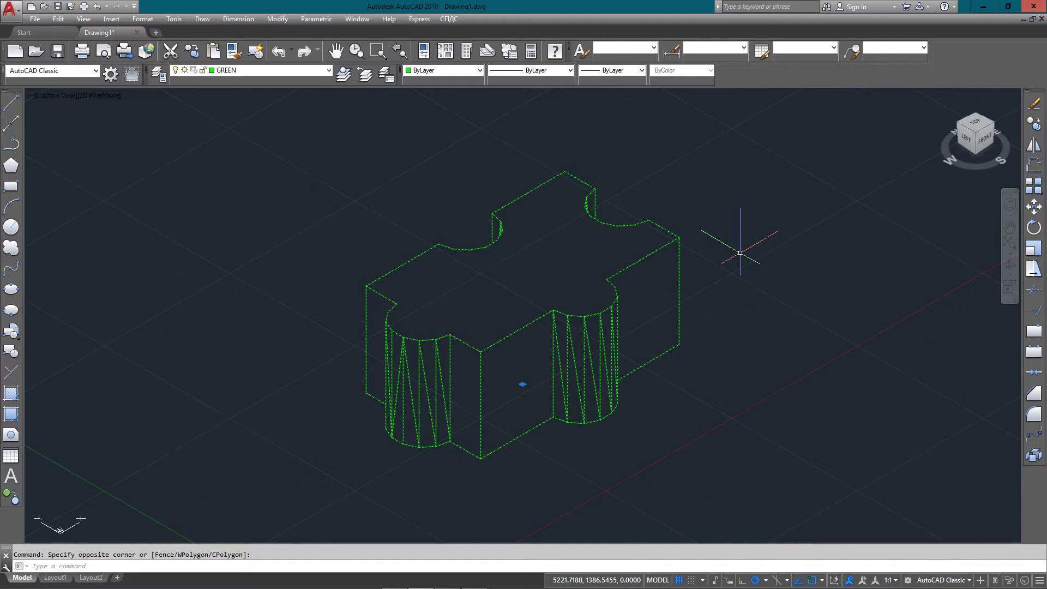
Undo the subtraction and the earlier union to restore the separate solids
key("ctrl+z")
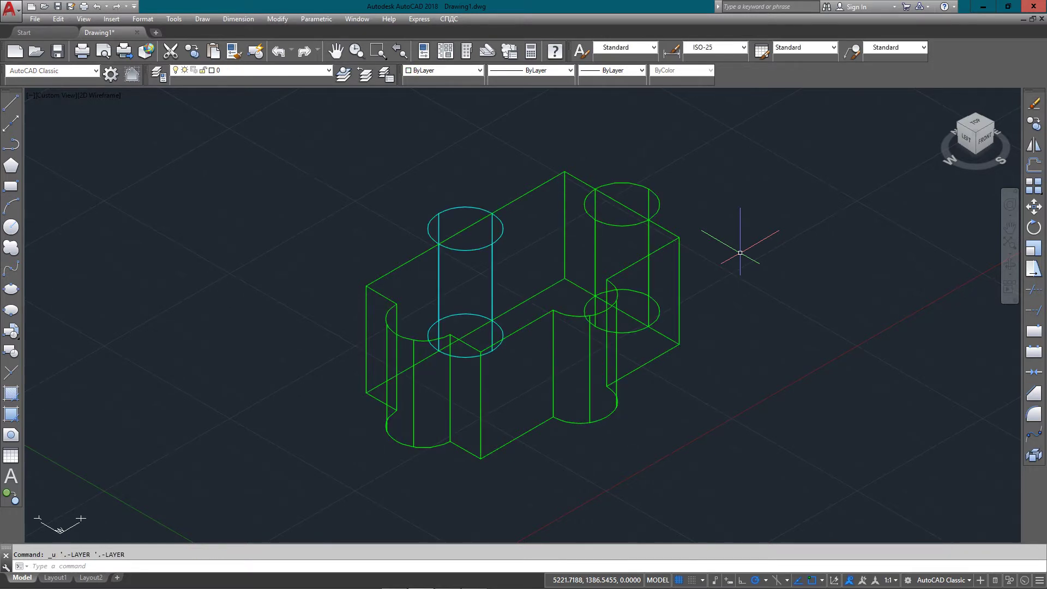
key("ctrl+z")
key("ctrl+z")
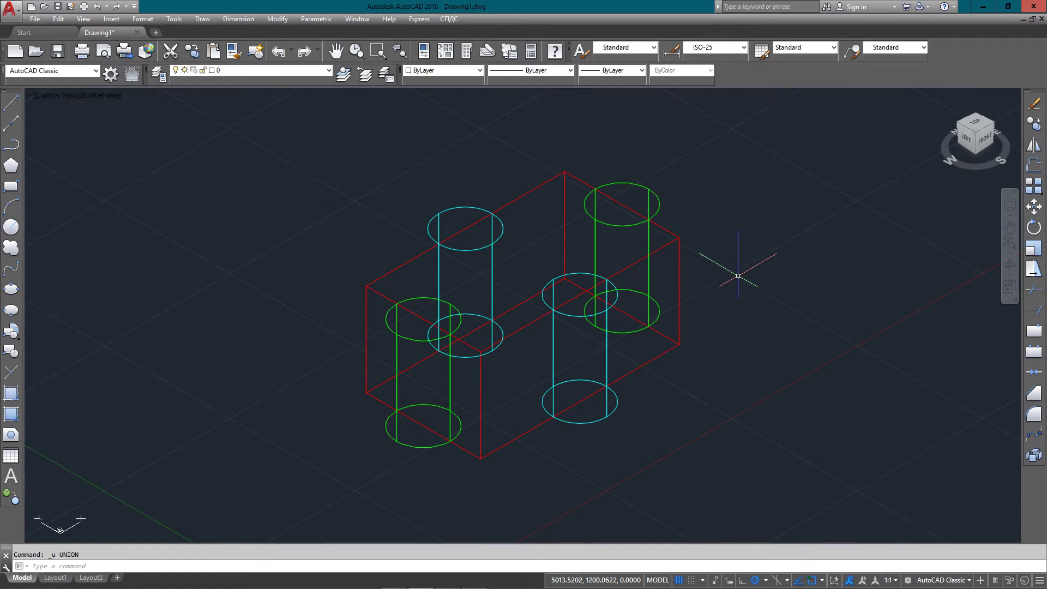
type("INTERE")
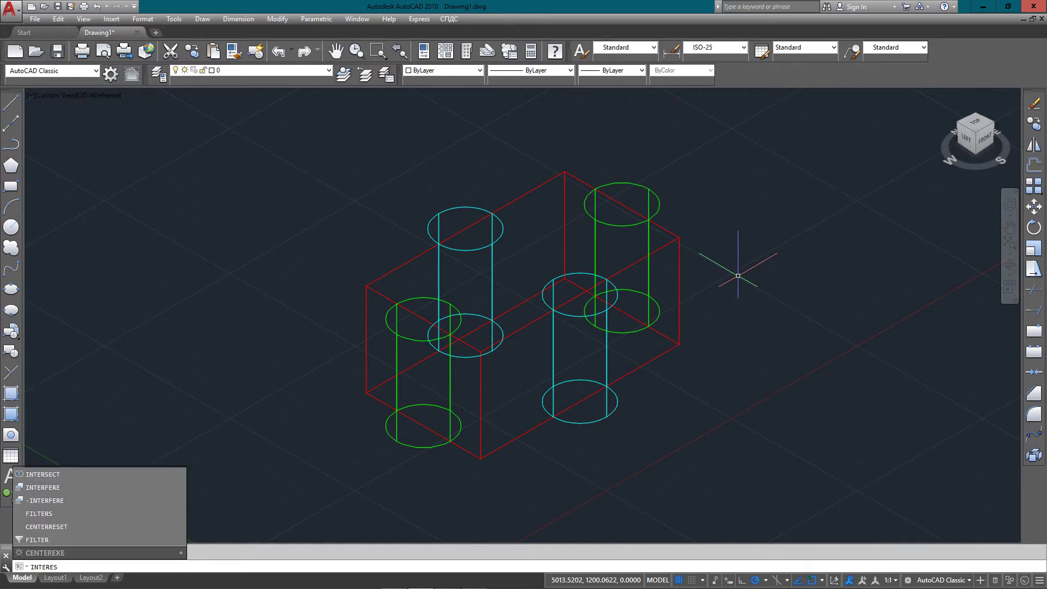
Intersect the red box with the front-left green cylinder
type("S")
key("Return")
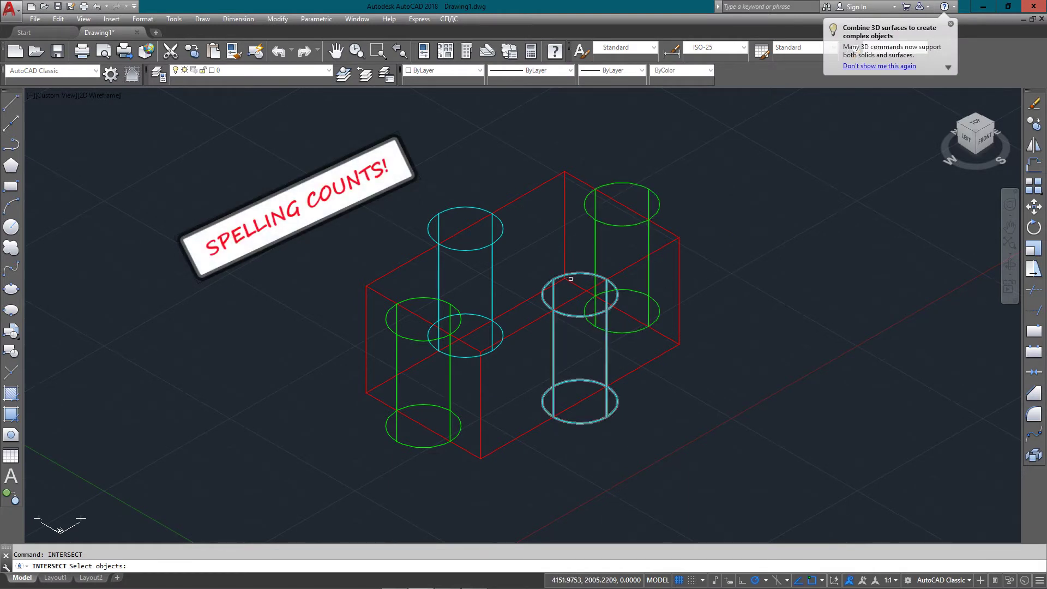
key("Escape")
type("I")
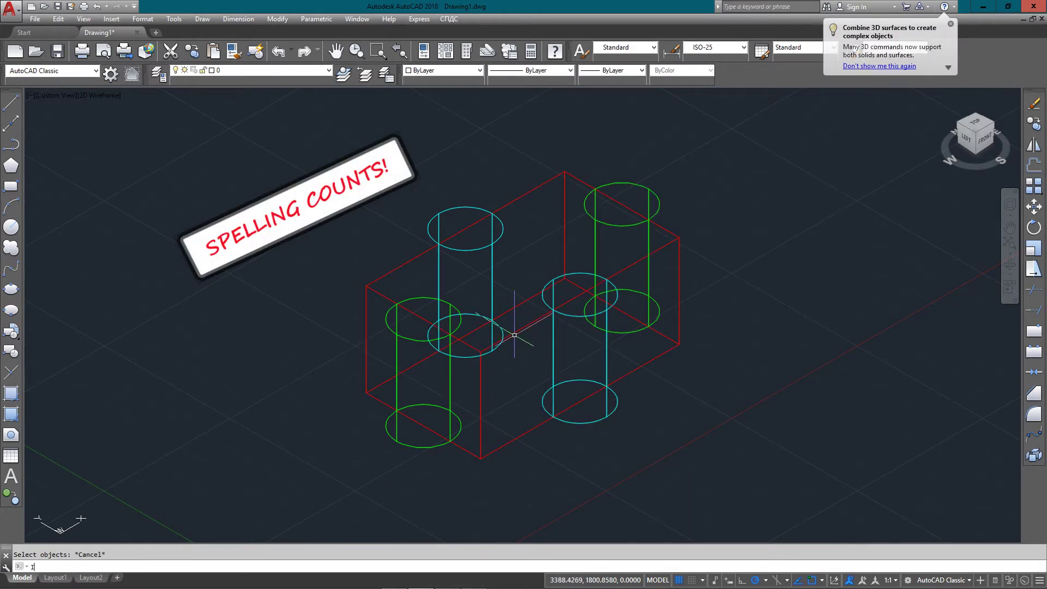
type("NTRSECT")
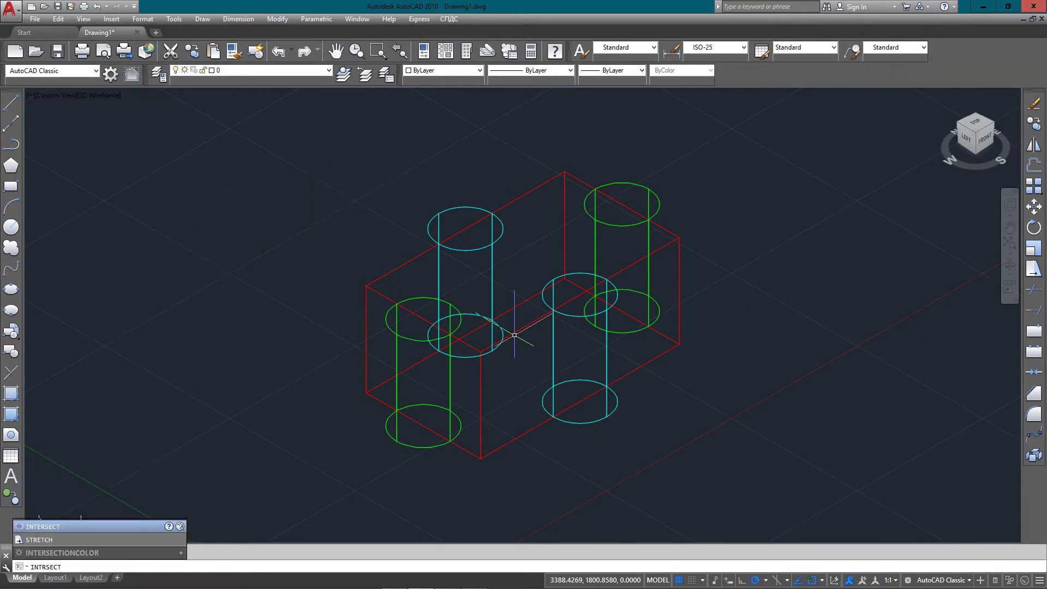
key("Return")
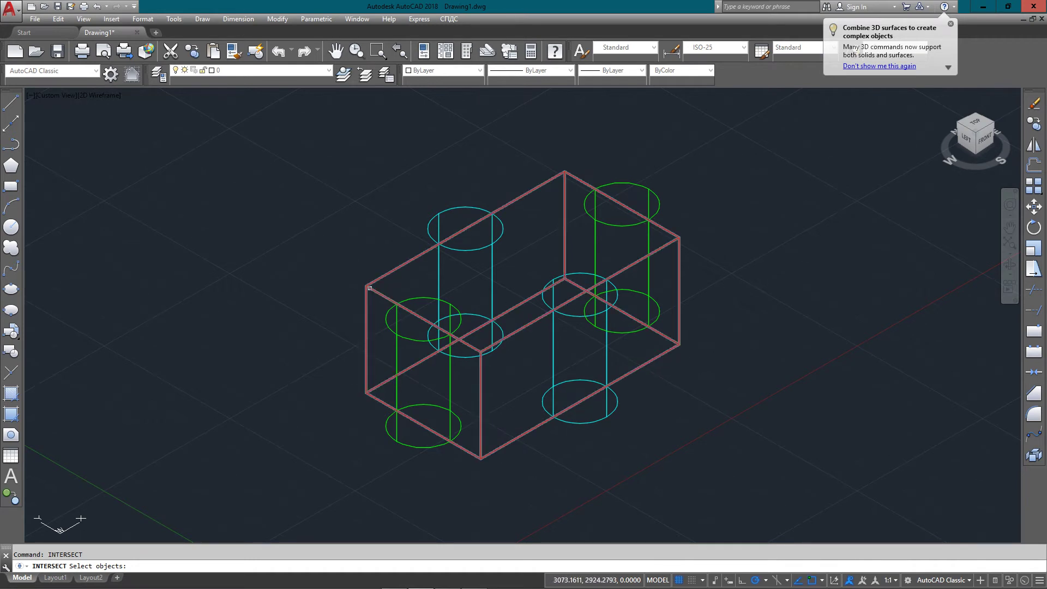
left_click(370, 288)
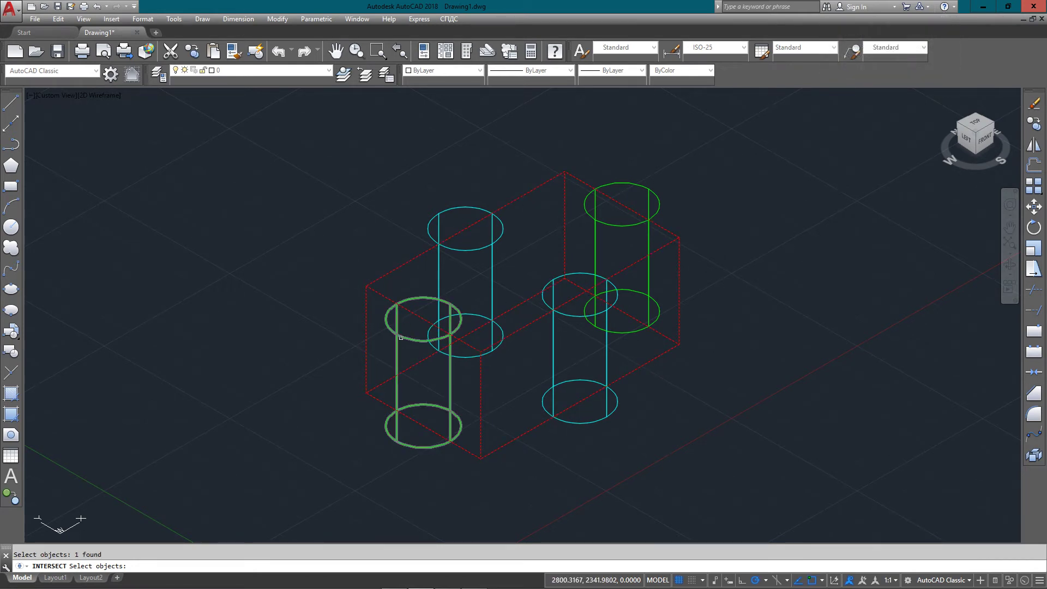
left_click(401, 337)
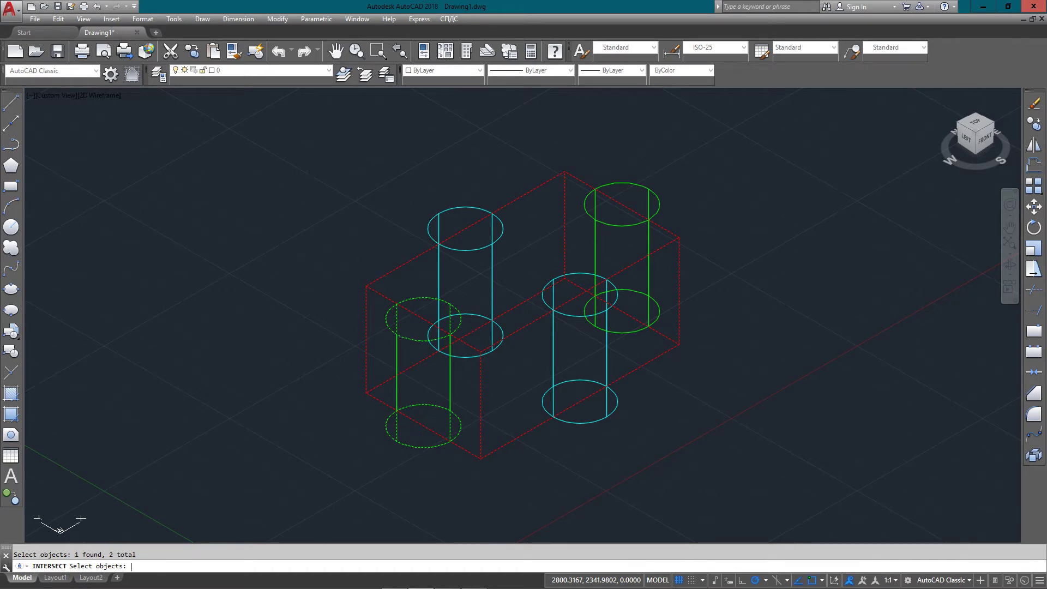
key("Return")
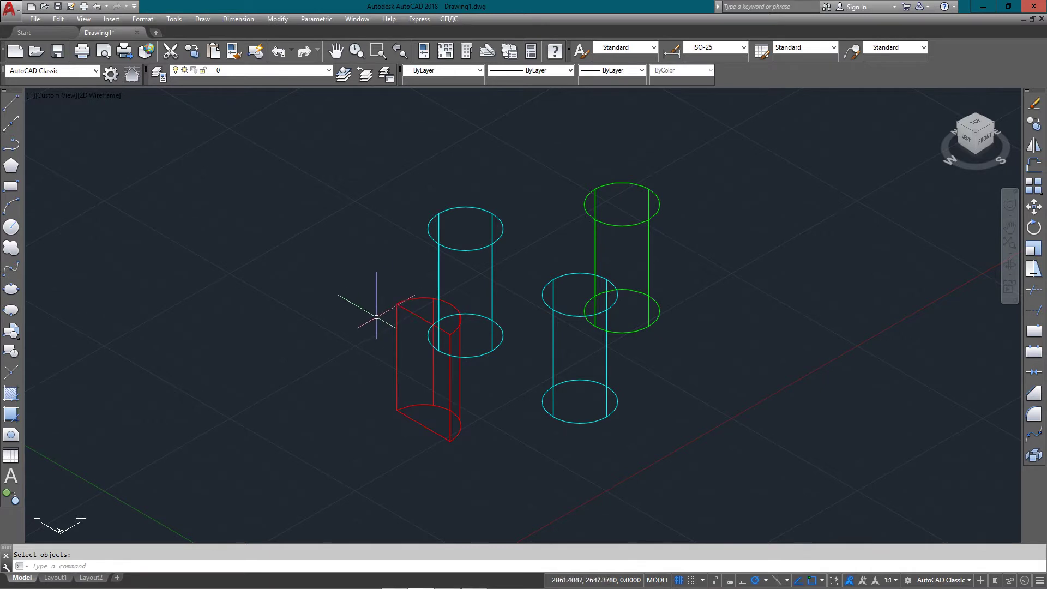
Keep the intersection solid on layer RECTANGLE and display it with hidden lines removed
left_click(407, 301)
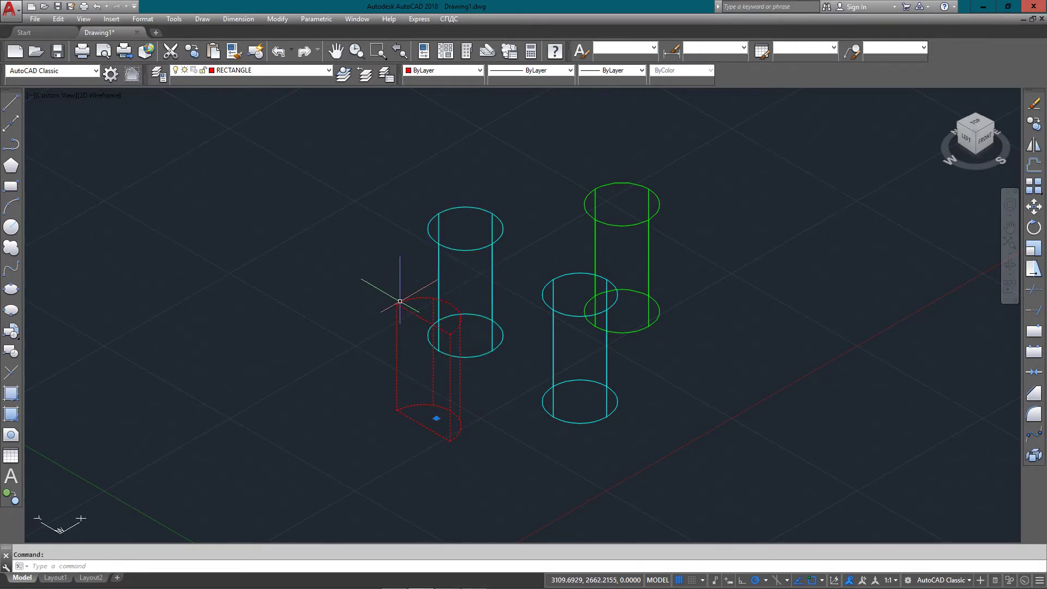
left_click(283, 70)
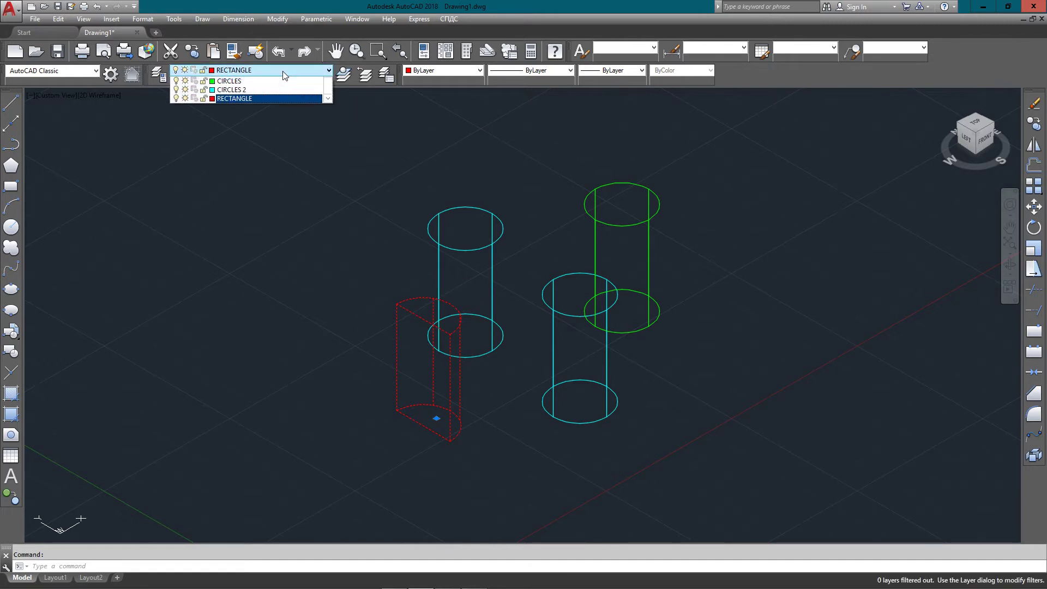
left_click(270, 107)
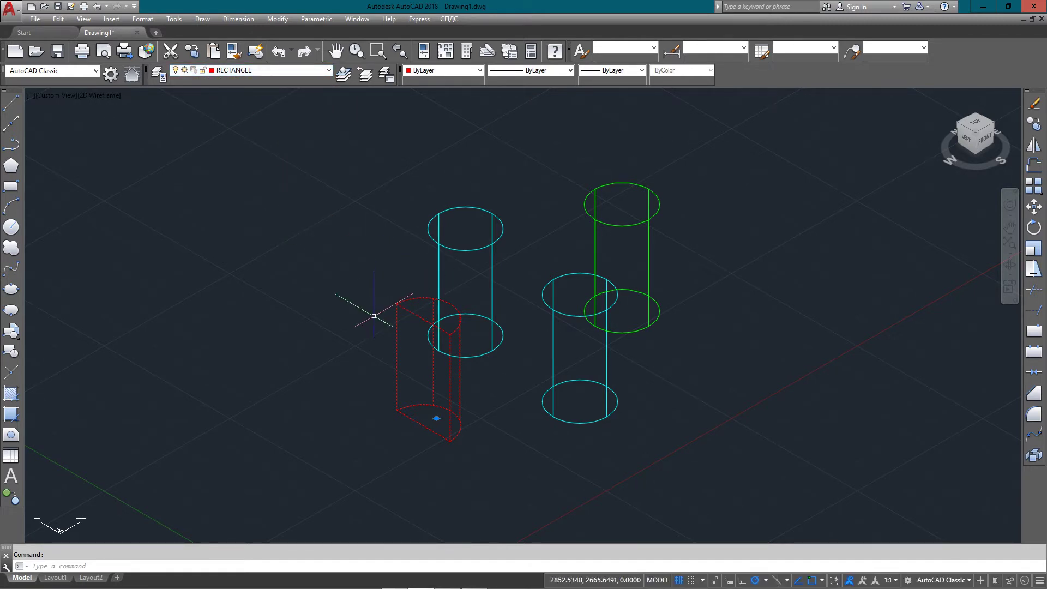
type("hide")
key("Return")
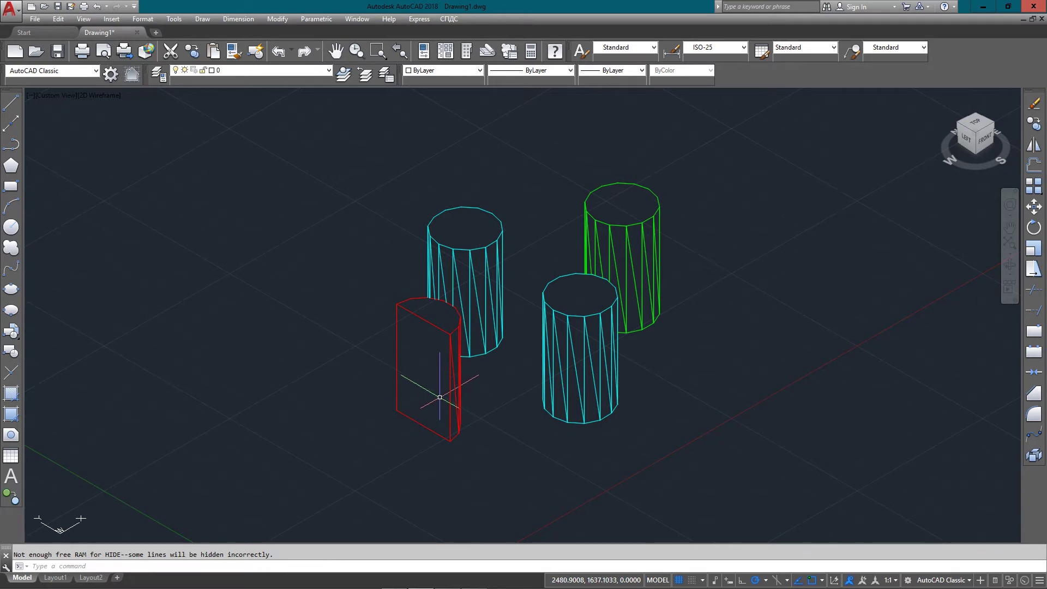
Intersect the red box with the front cyan cylinder
type("INTY")
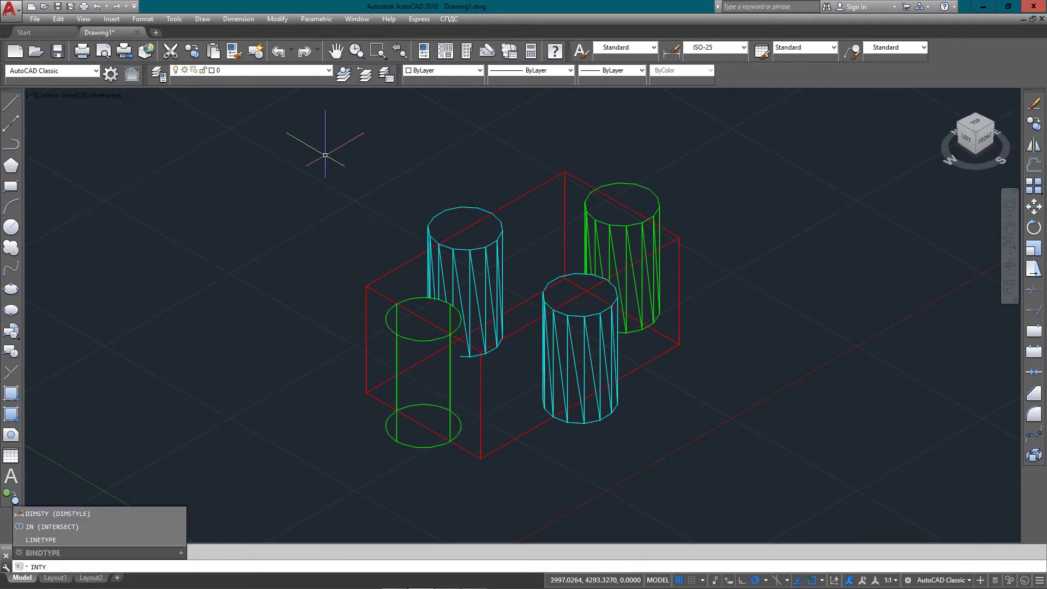
key("BackSpace")
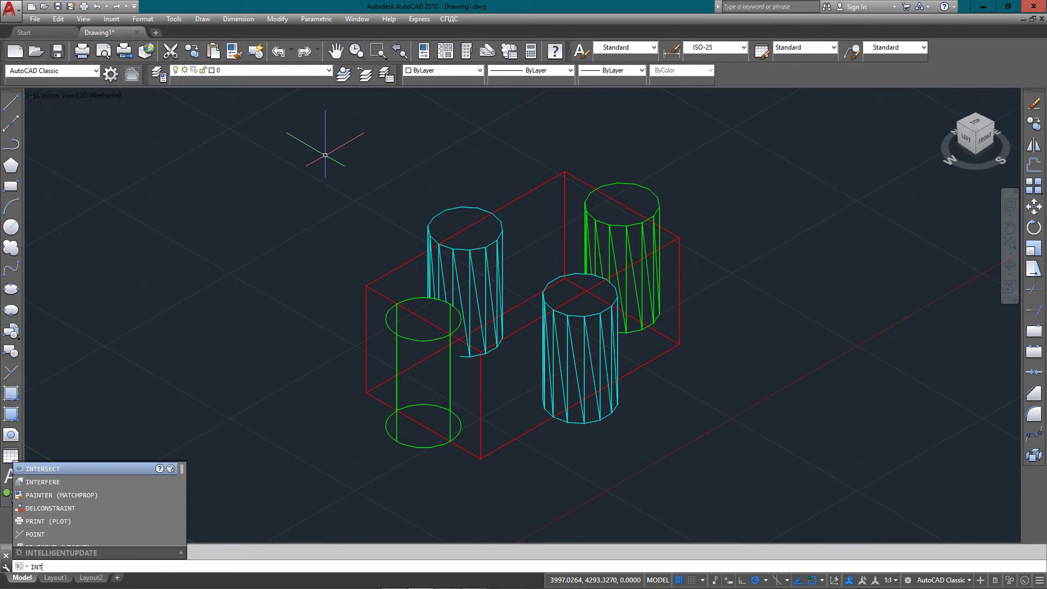
key("Return")
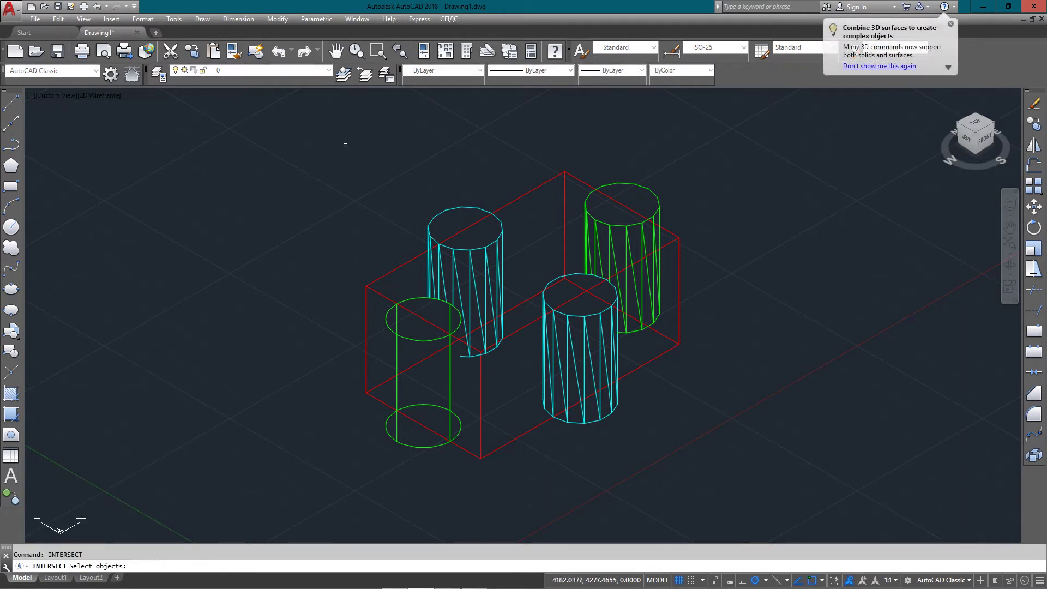
left_click(564, 240)
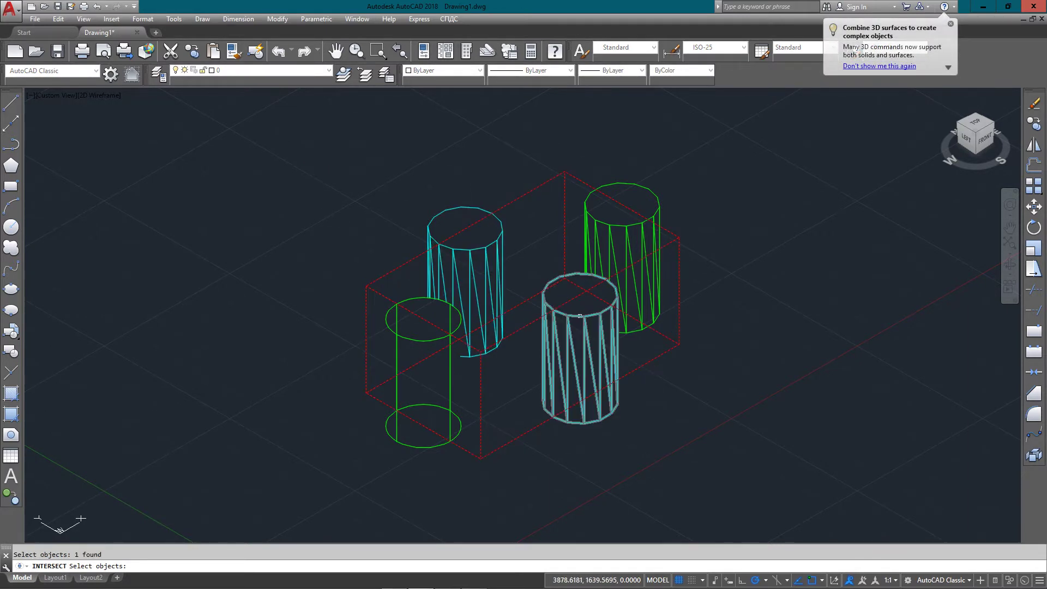
left_click(579, 316)
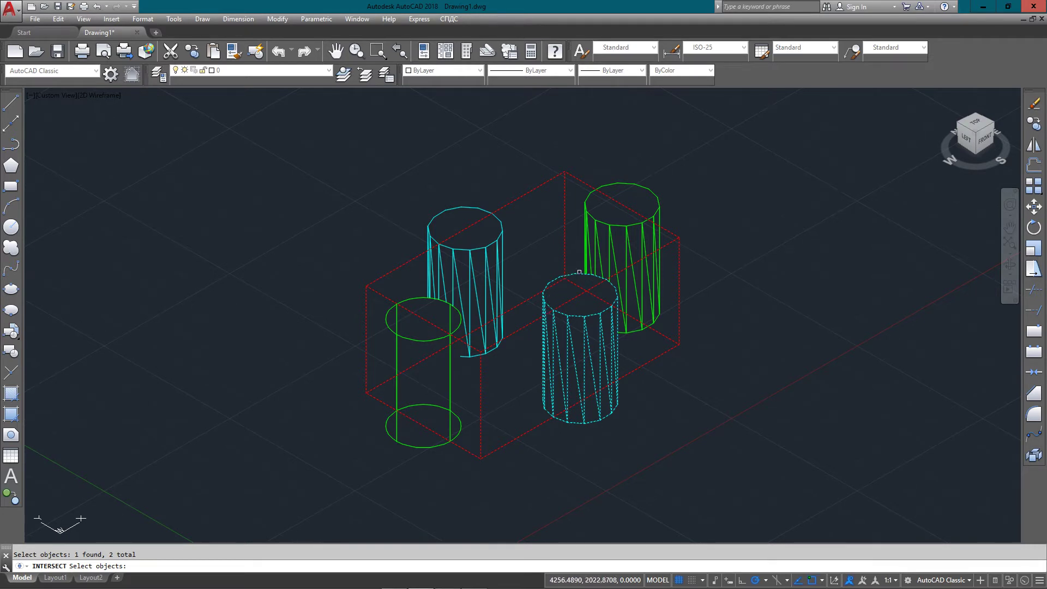
key("Return")
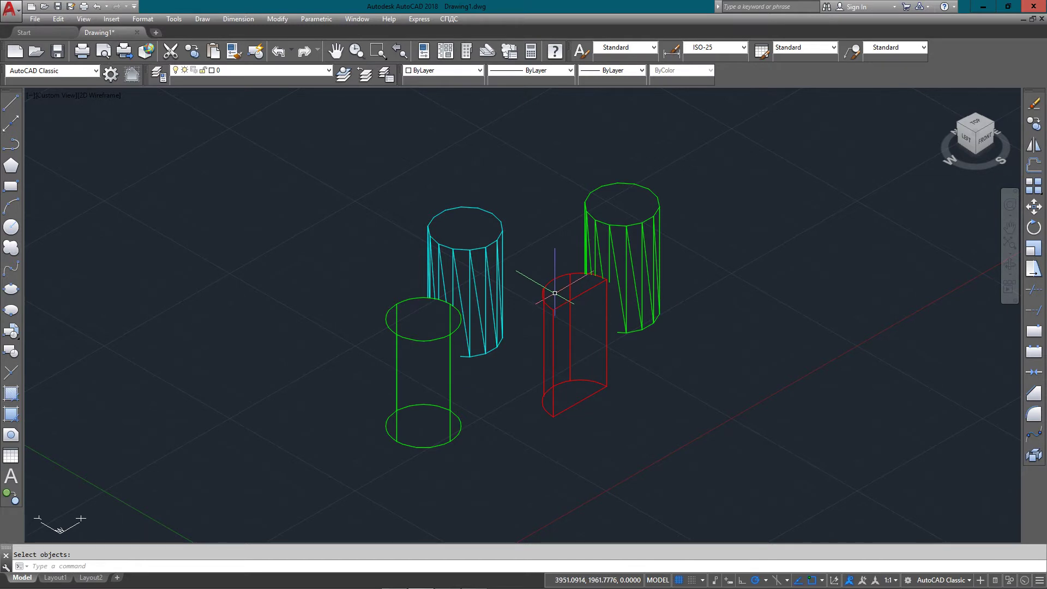
Show the result with hidden lines removed, then undo back to wireframe
type("HI")
key("Return")
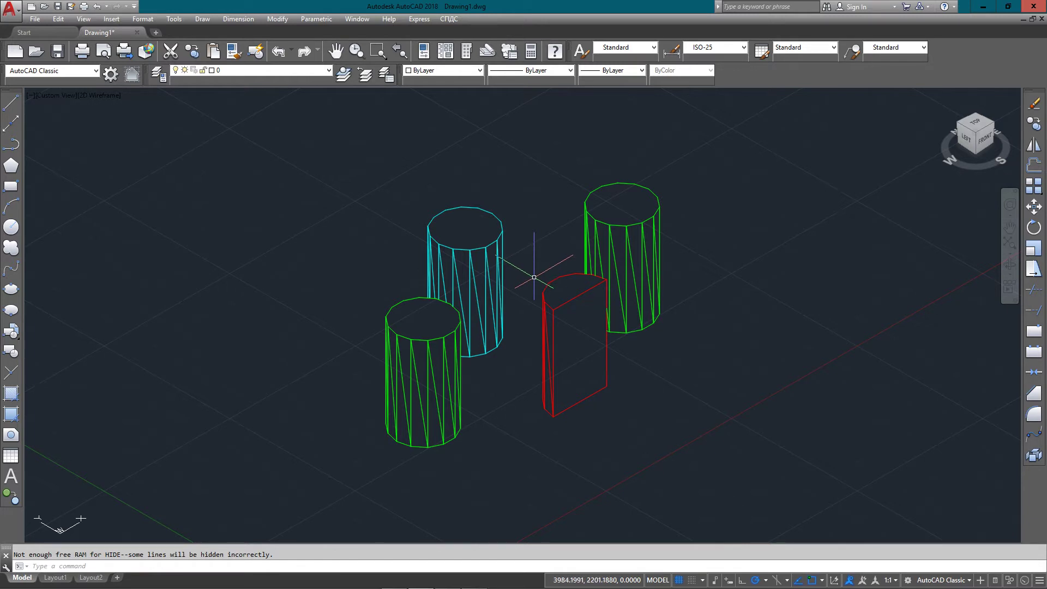
key("ctrl+z")
key("ctrl+z")
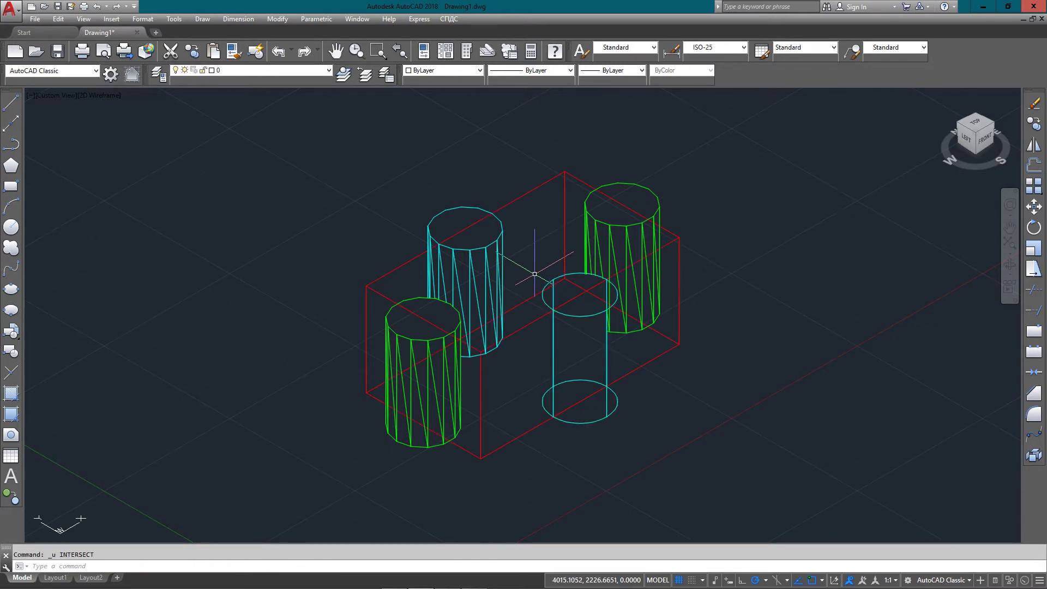
type("INTER")
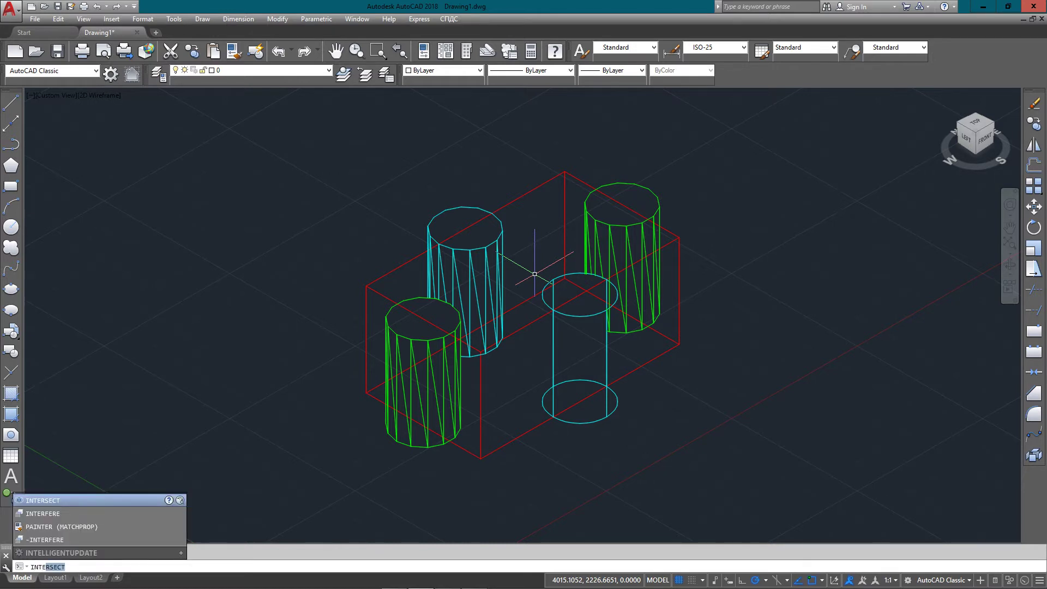
key("Return")
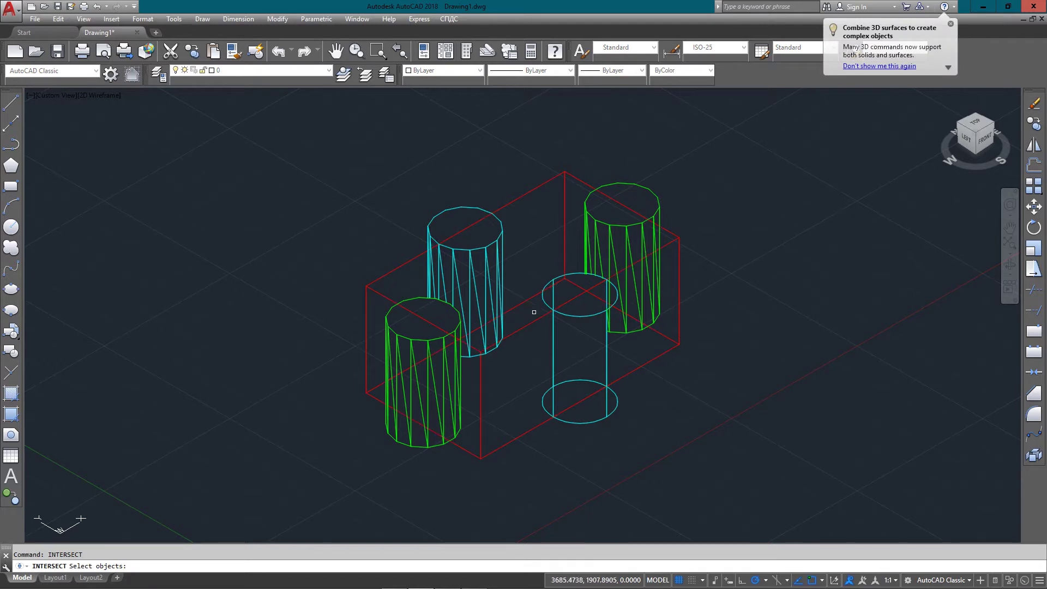
left_click(534, 312)
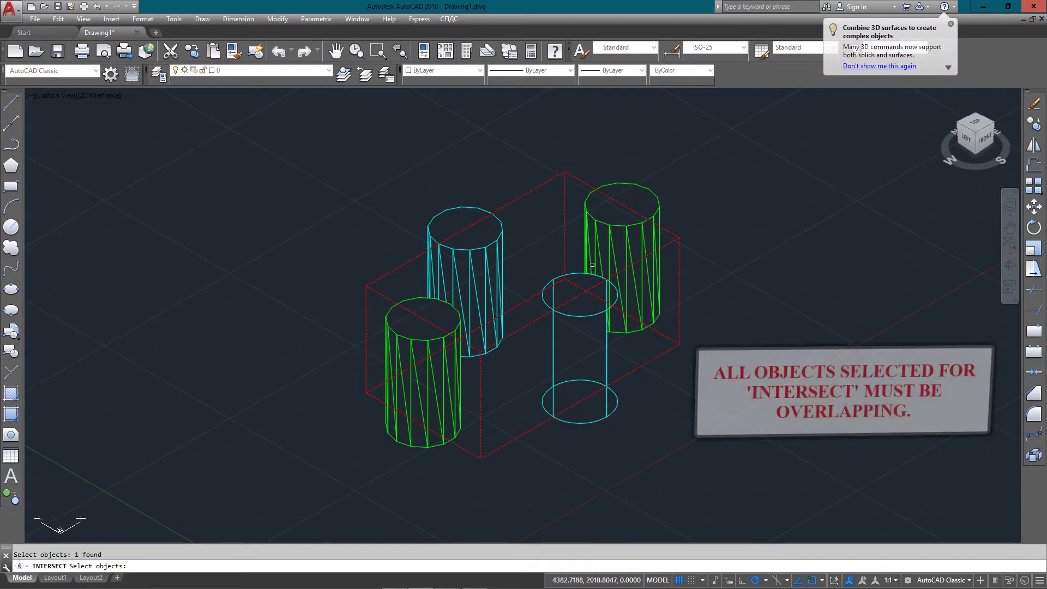
left_click(651, 138)
left_click(425, 382)
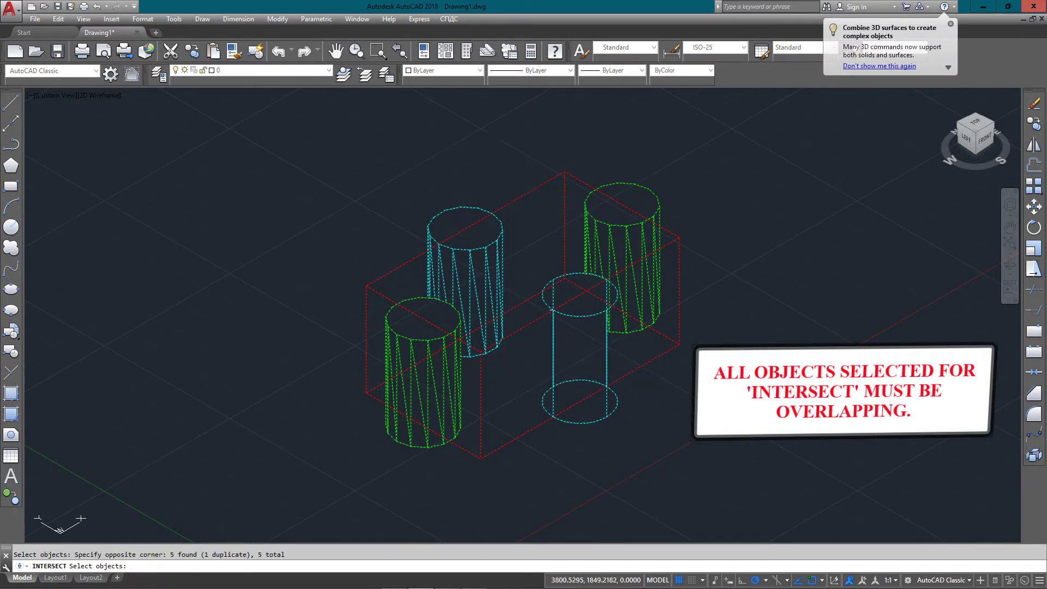
key("Return")
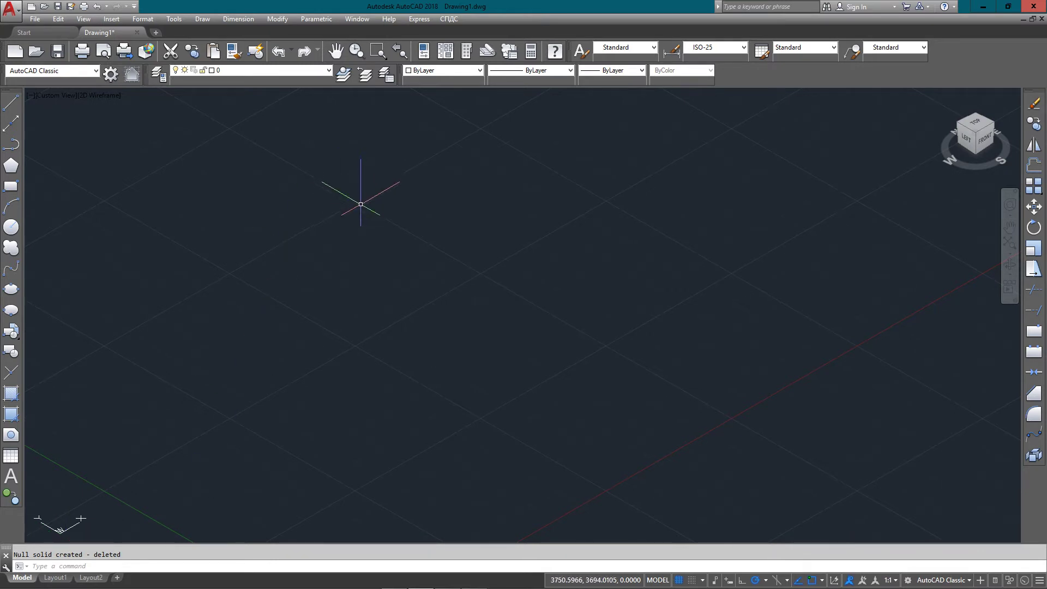
key("ctrl+z")
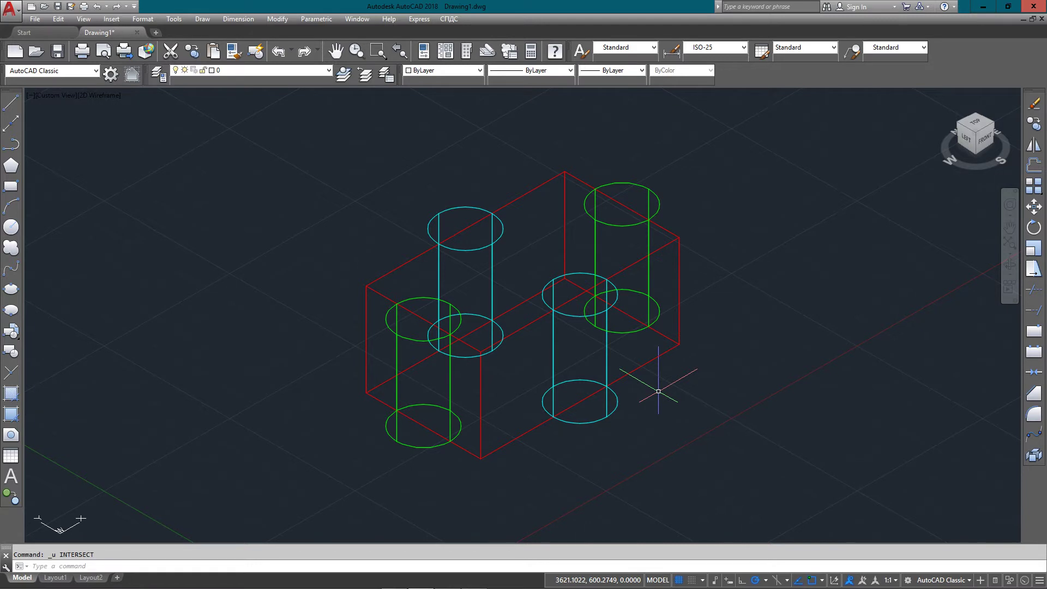
Erase the two cyan and two green cylinders with E, leaving the red box
type("e")
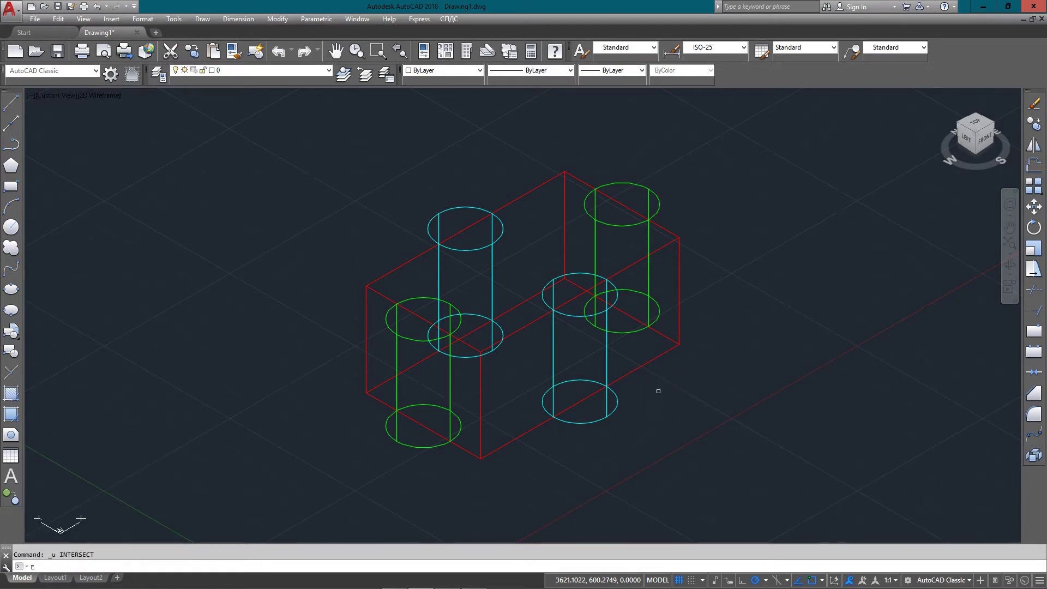
key("Return")
left_click(573, 421)
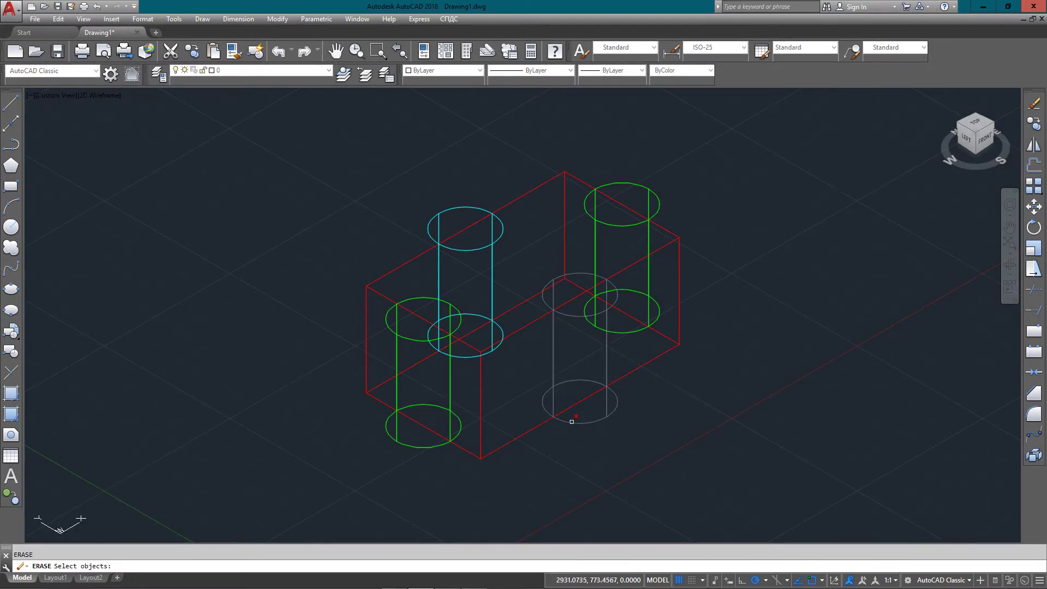
left_click(633, 330)
left_click(492, 292)
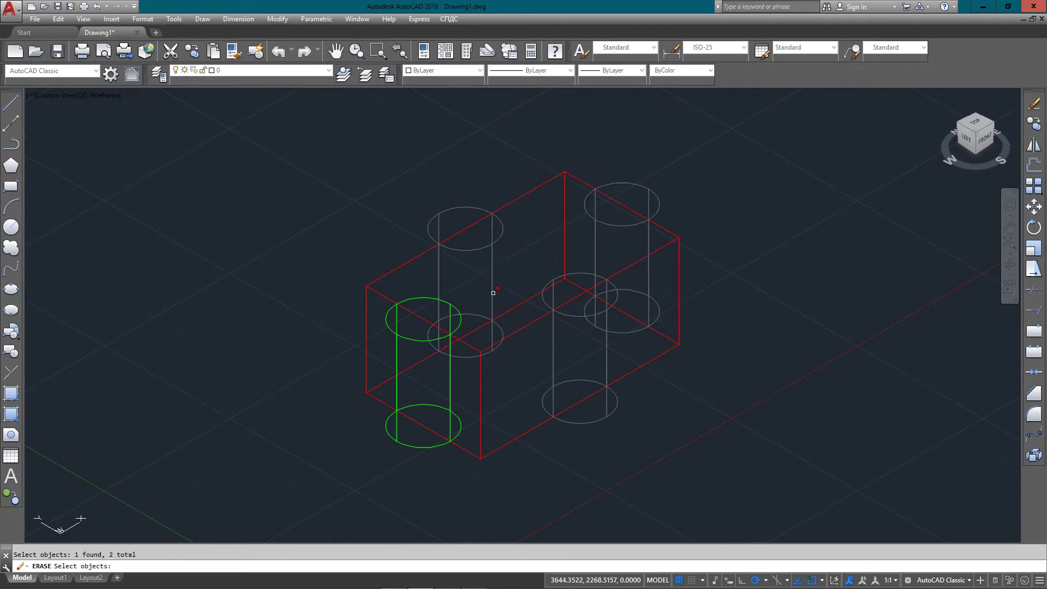
left_click(451, 424)
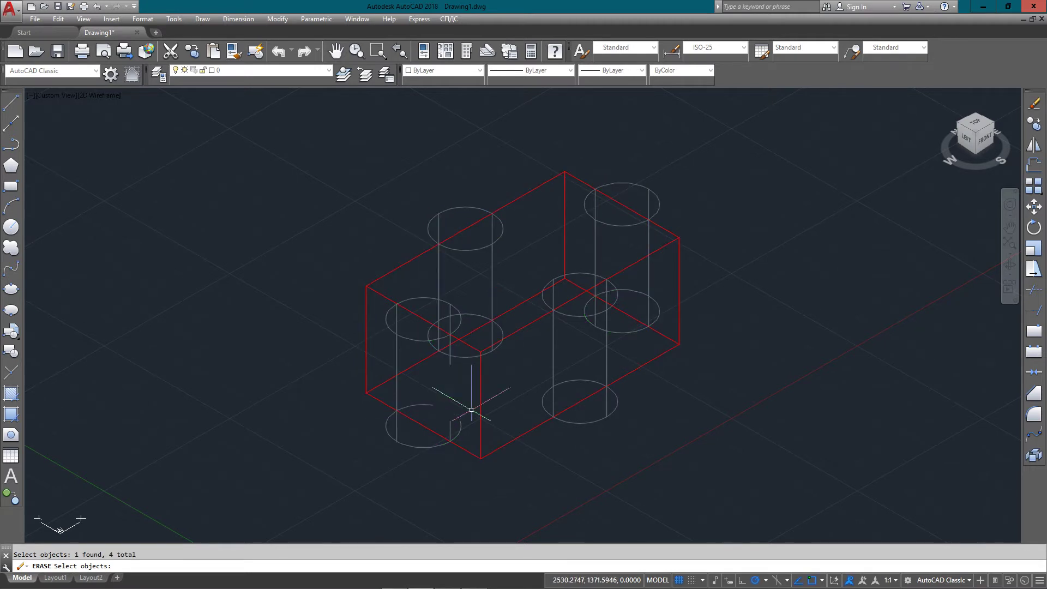
key("Return")
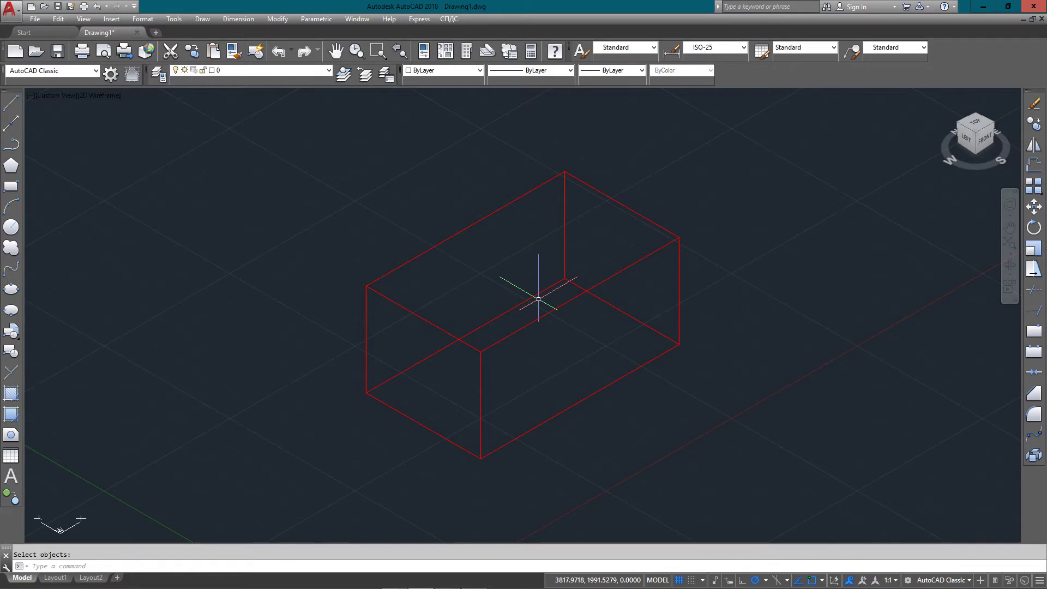
type("lice")
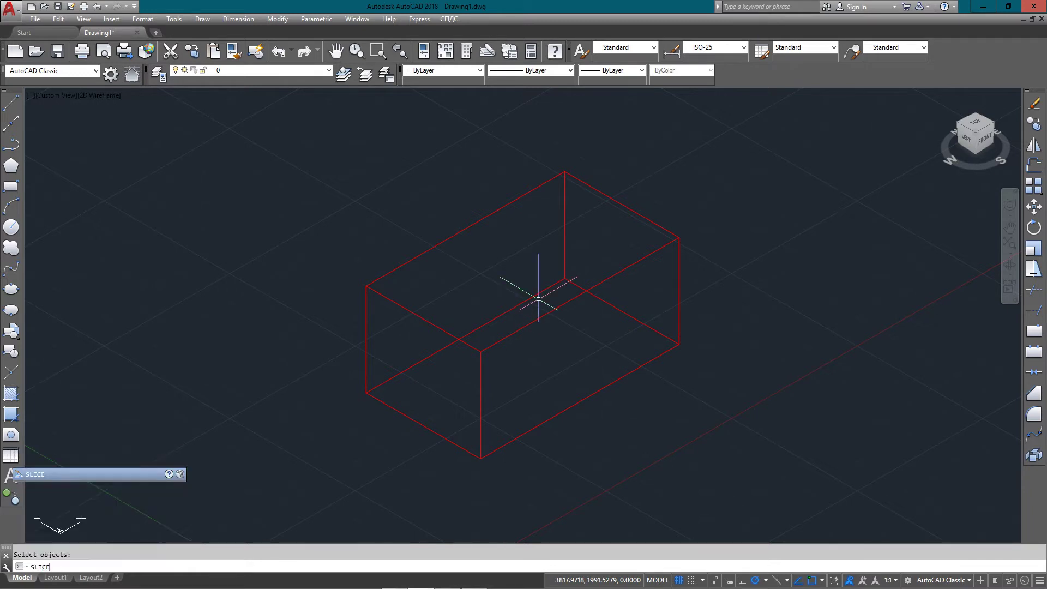
key("Return")
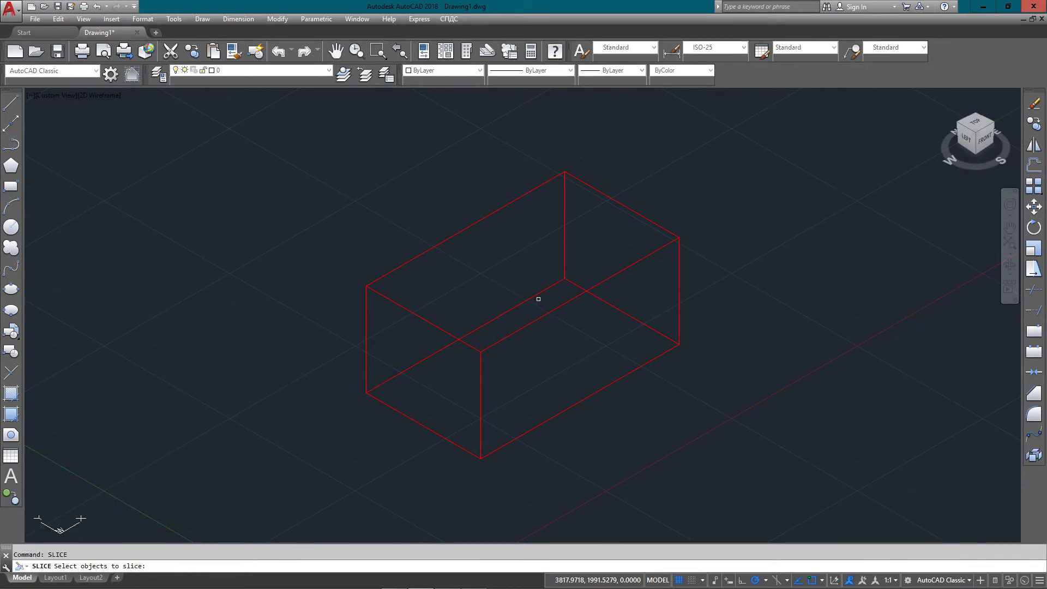
left_click(557, 308)
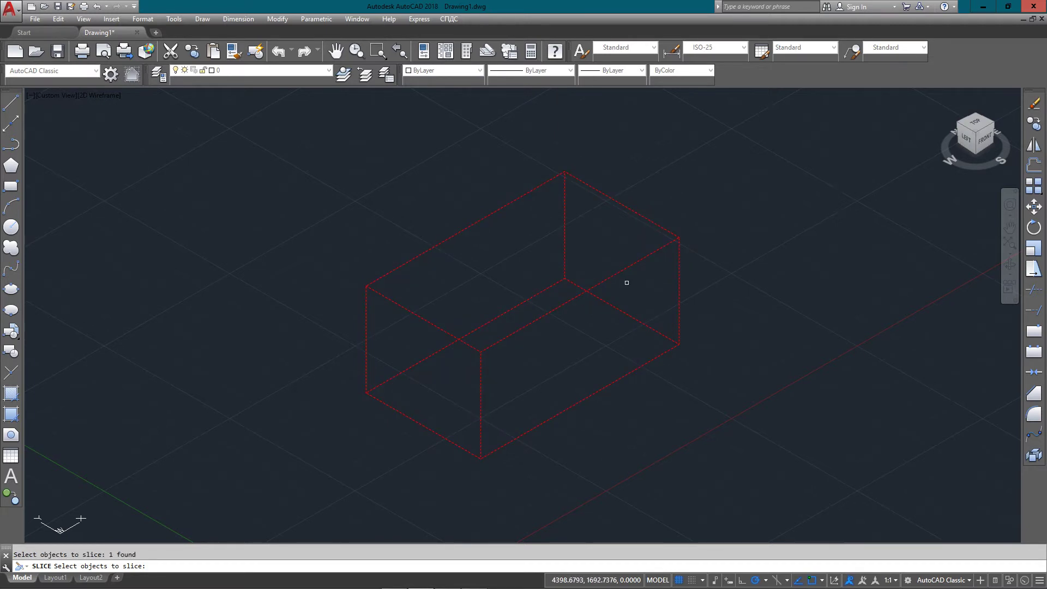
key("Return")
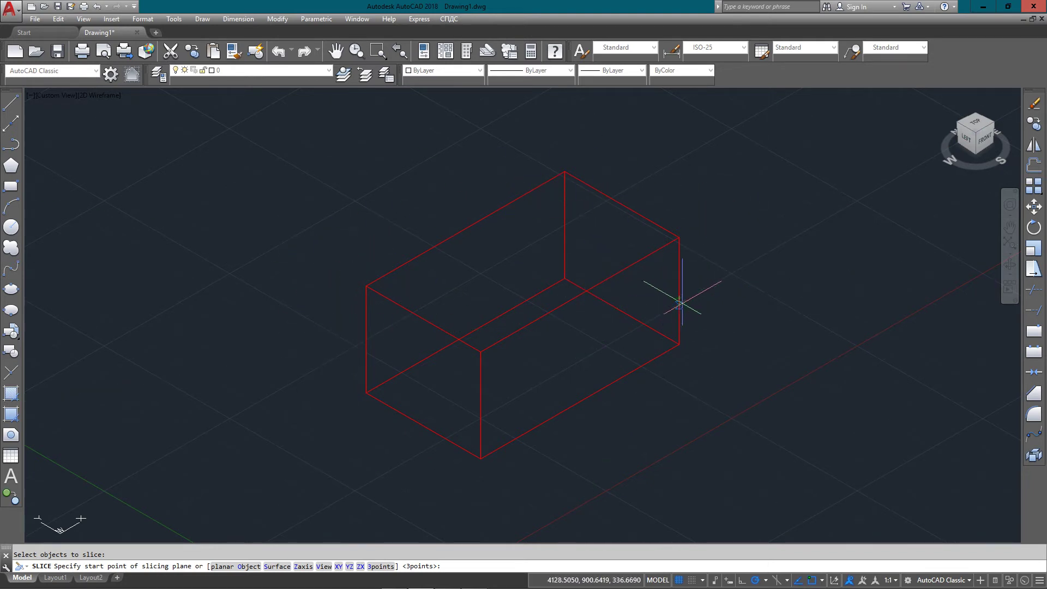
scroll(684, 297, "down", 1)
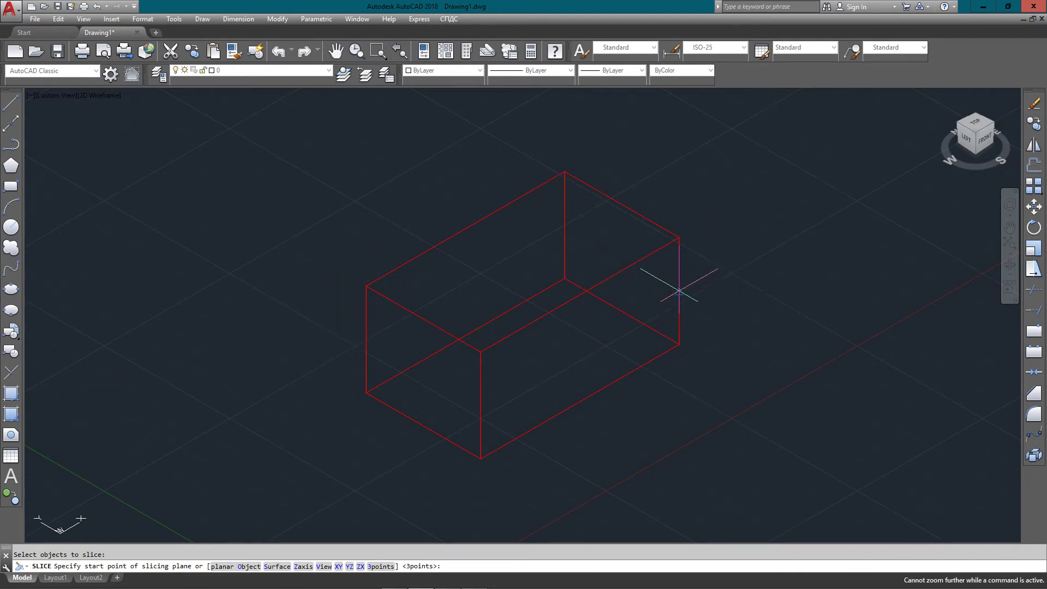
left_click(679, 291)
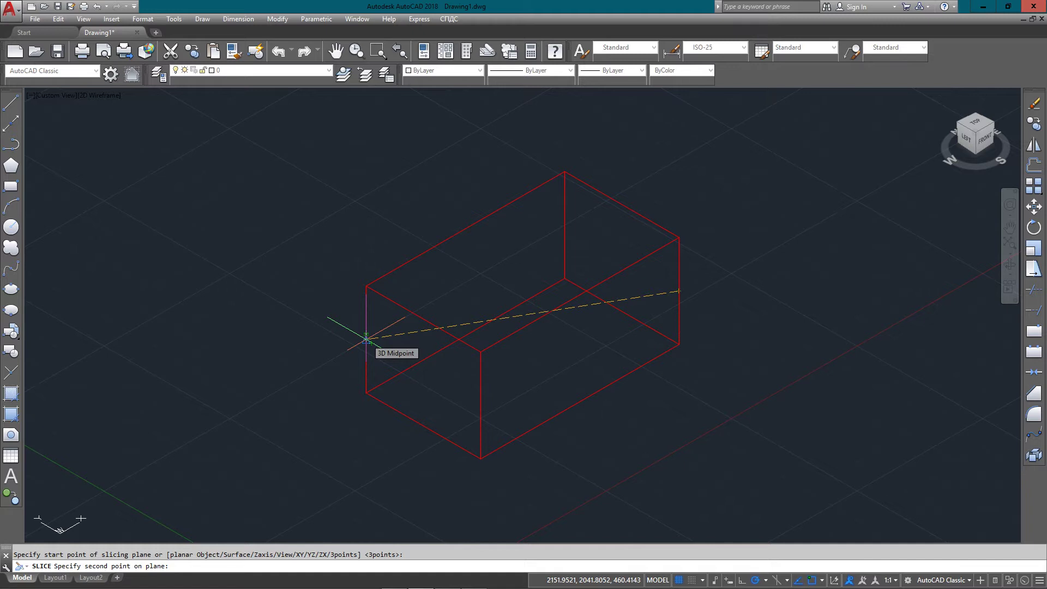
left_click(366, 339)
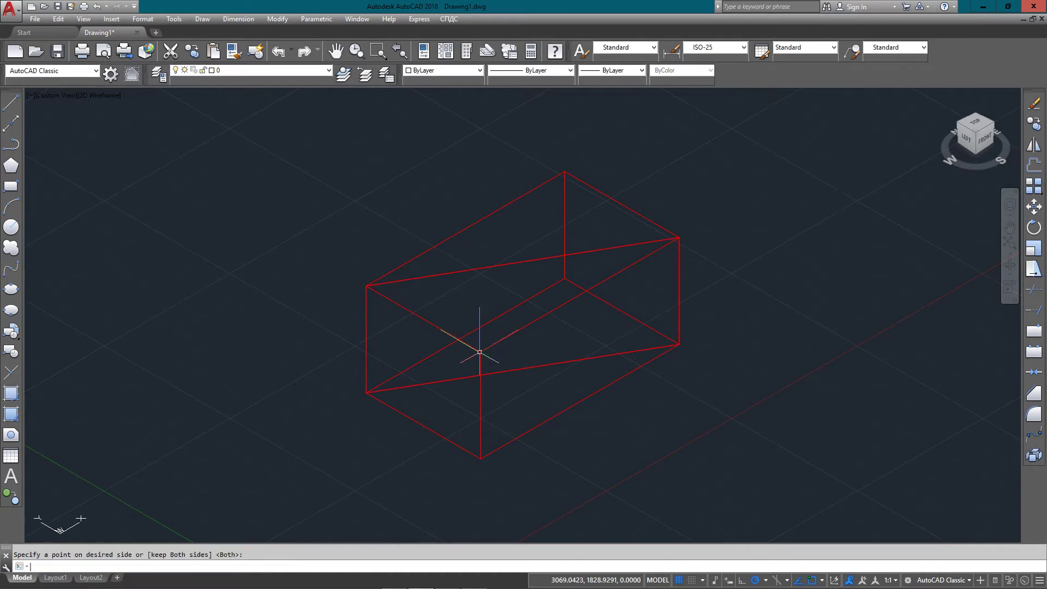
left_click(566, 214)
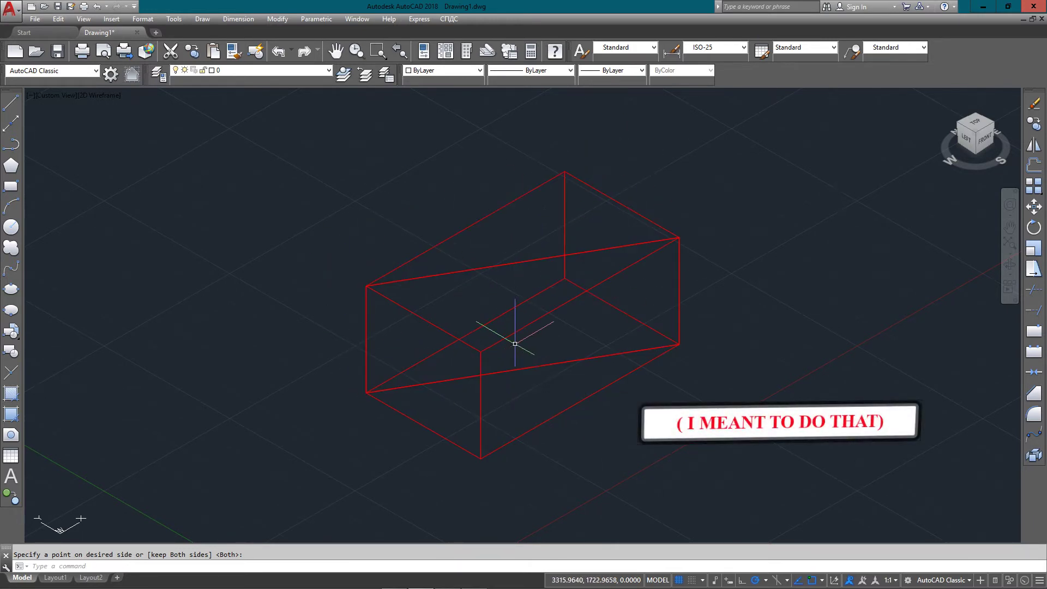
key("ctrl+z")
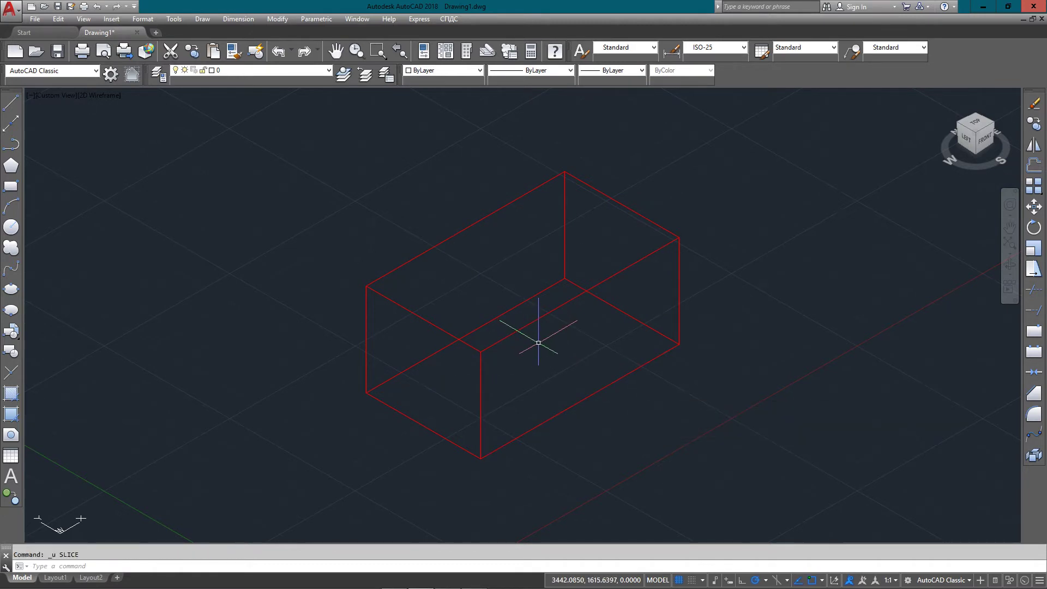
Draw a rectangle from the box's front edge to its back corner, then select it
type("rec")
key("Return")
key("Escape")
type("REC")
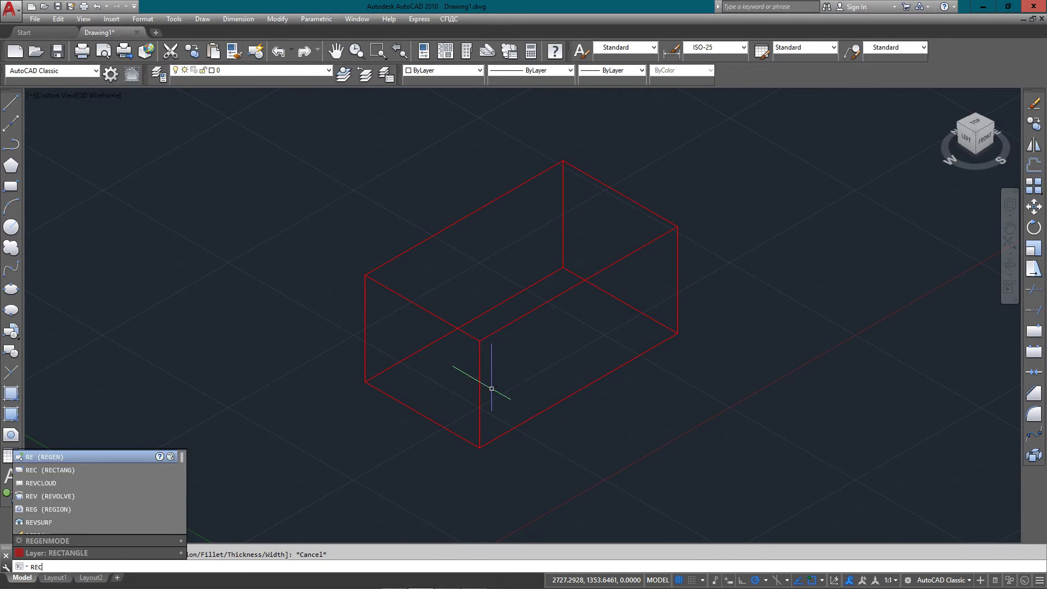
key("Return")
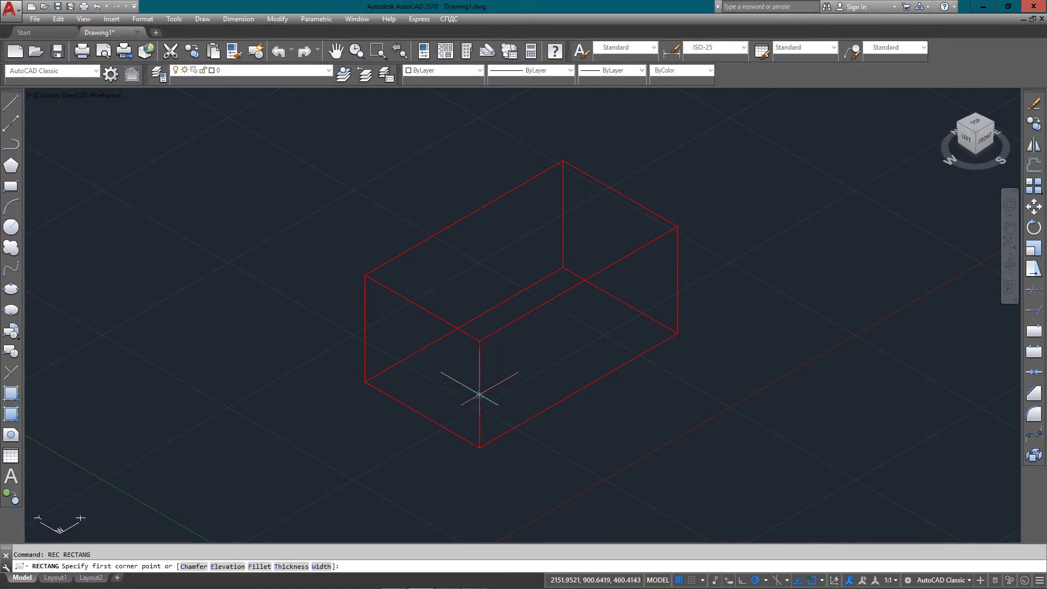
left_click(479, 393)
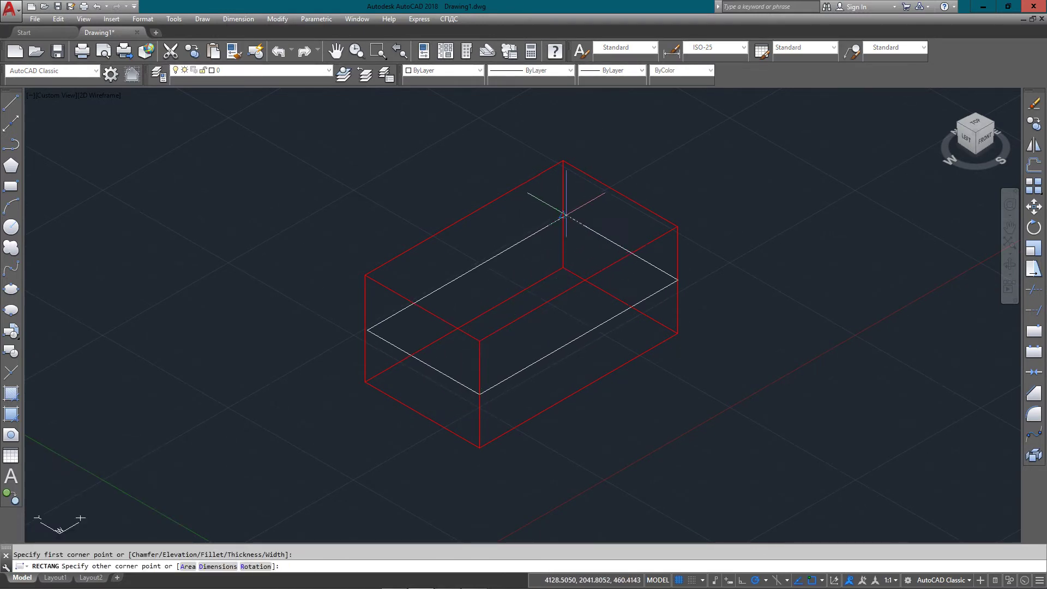
left_click(563, 214)
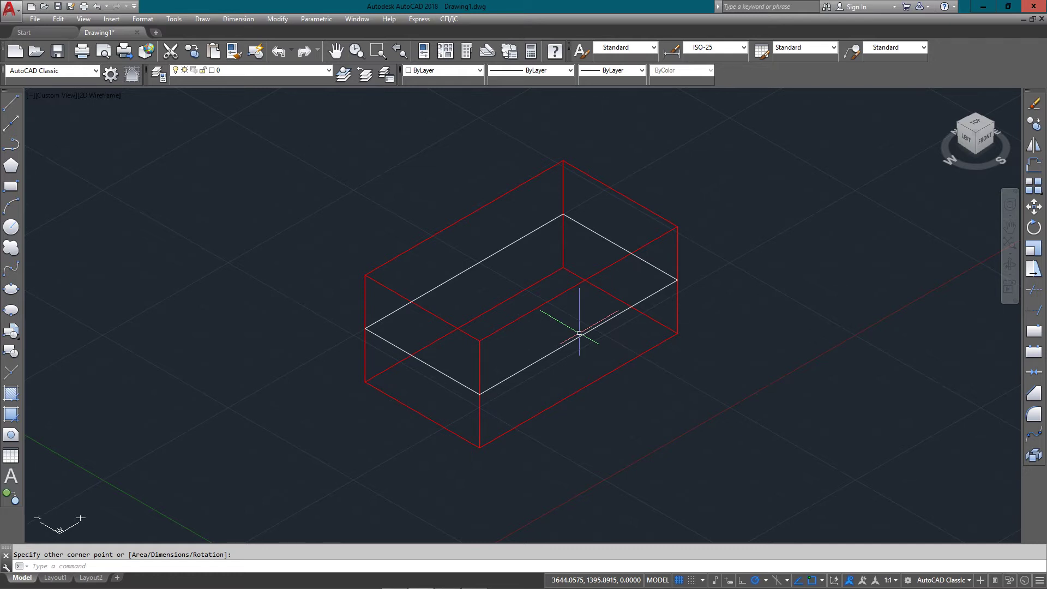
left_click(579, 333)
left_click(551, 353)
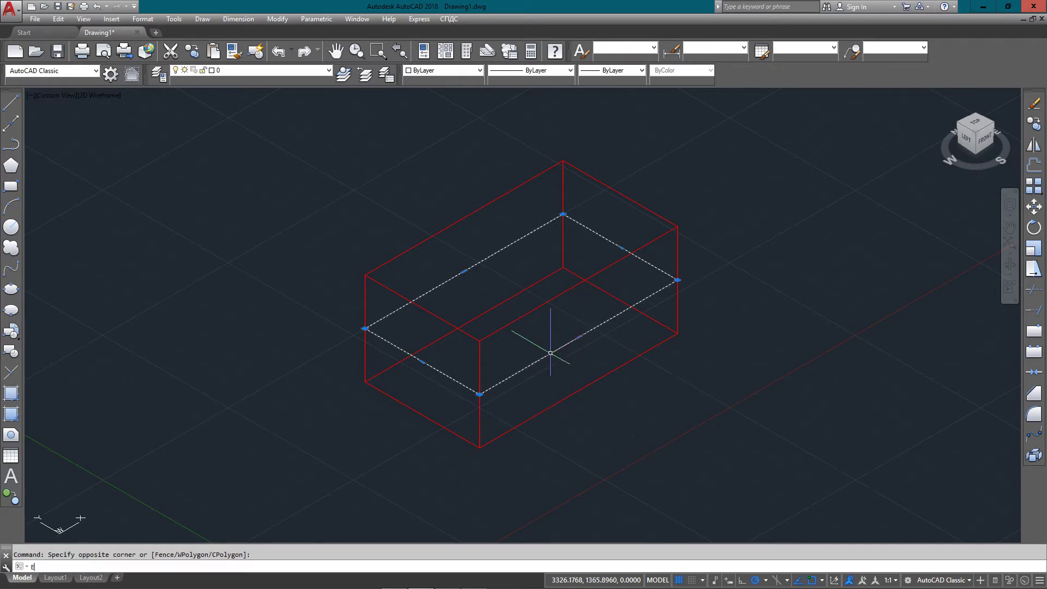
key("Return")
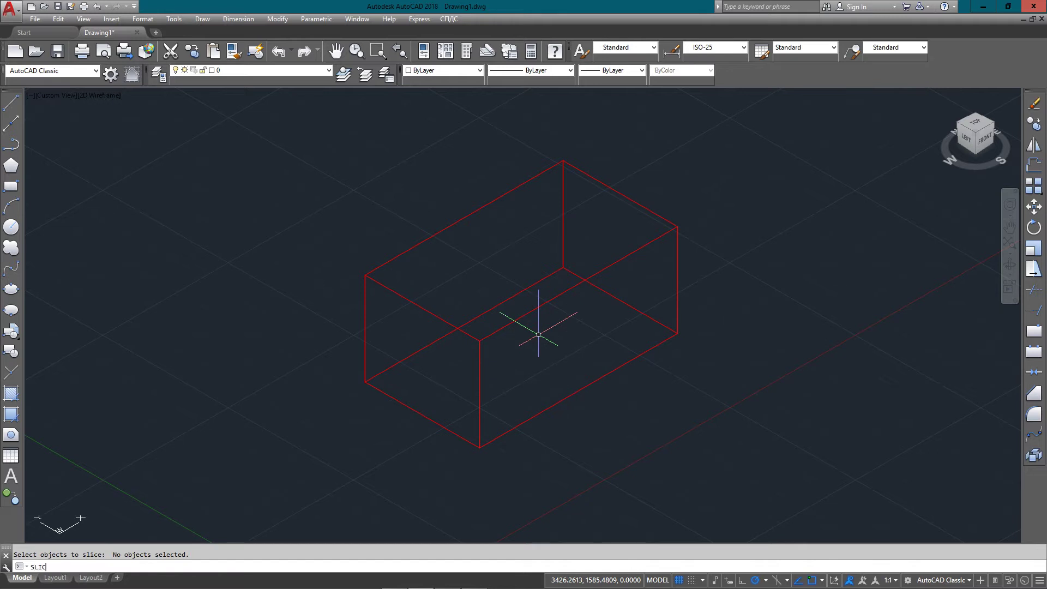
type("SLICE")
key("Return")
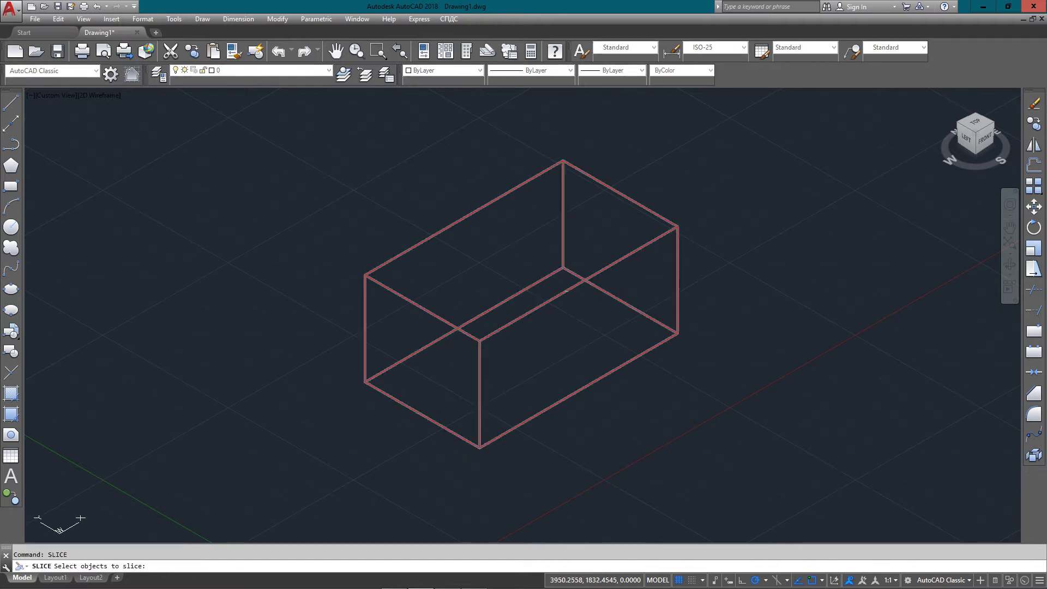
left_click(560, 295)
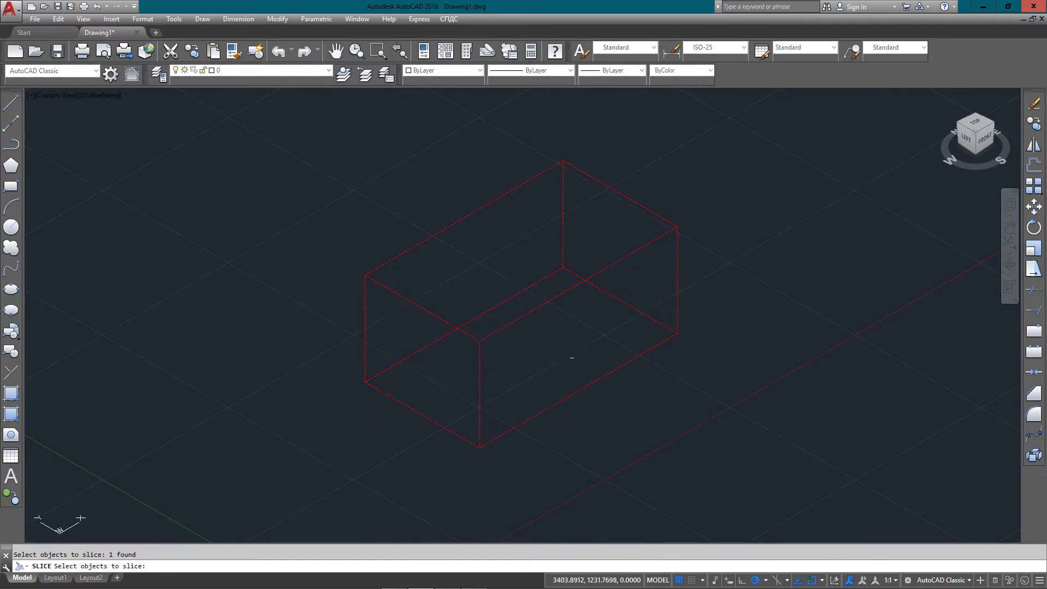
key("Return")
left_click(578, 390)
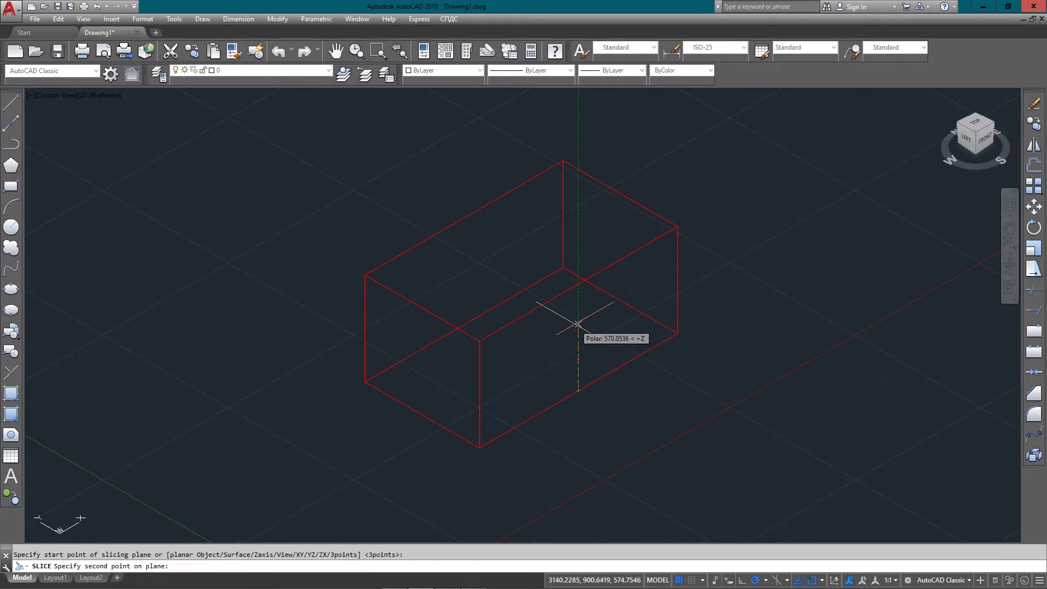
left_click(578, 283)
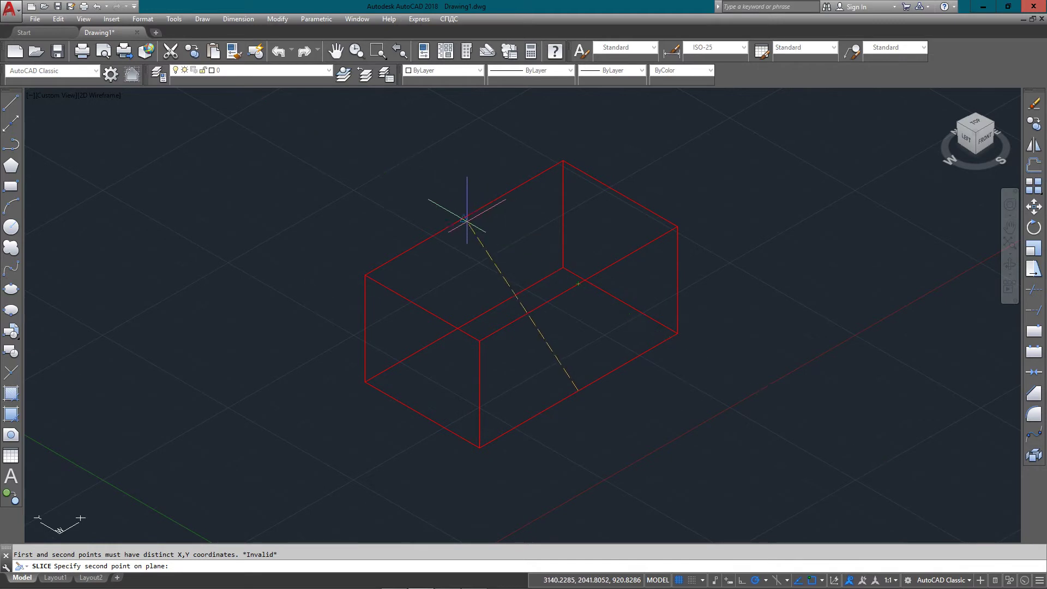
left_click(464, 219)
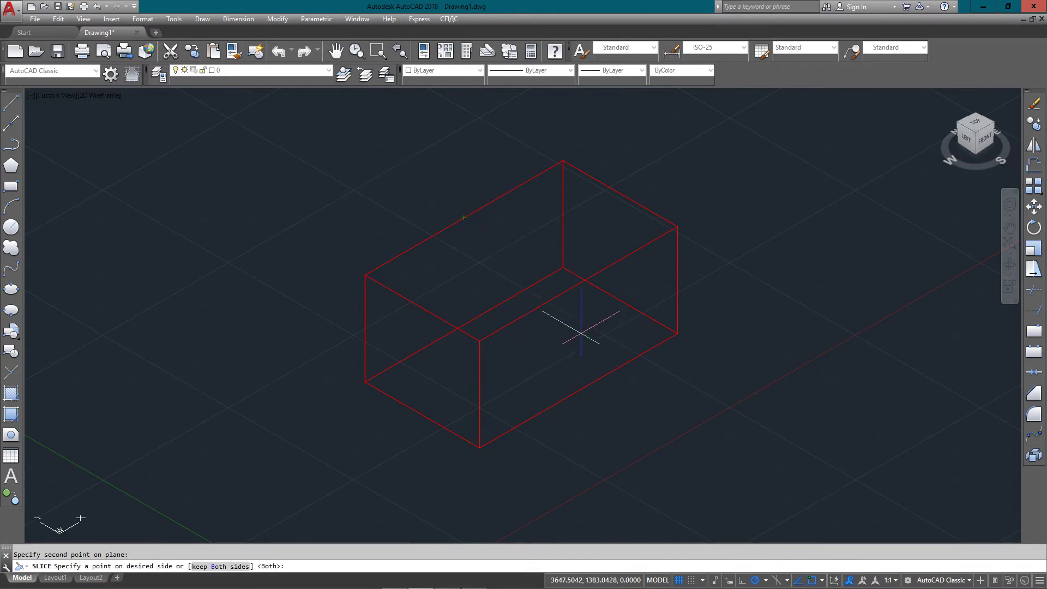
left_click(629, 333)
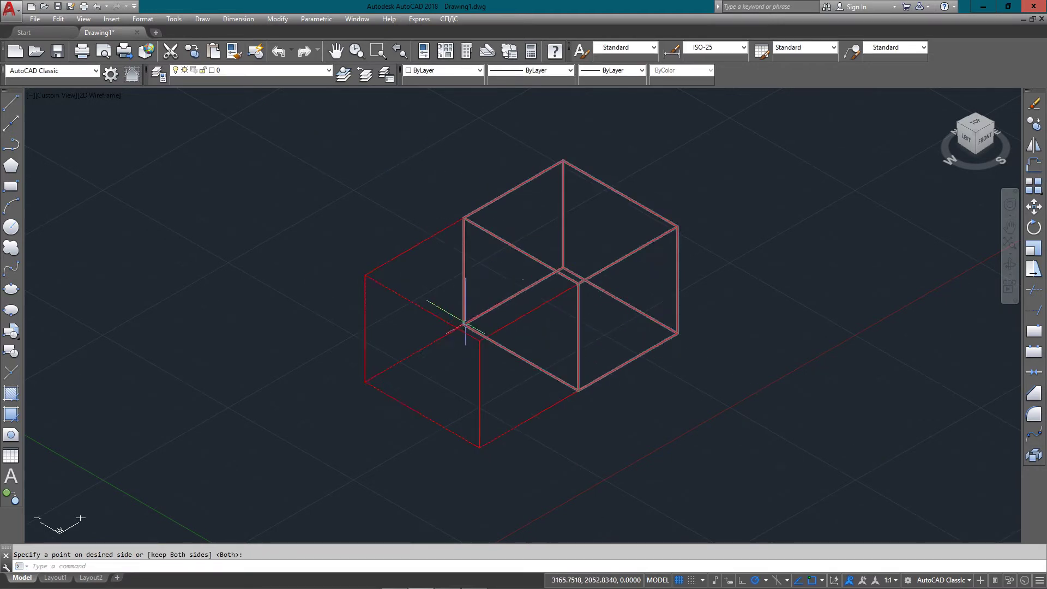
left_click(435, 314)
left_click(436, 345)
left_click(483, 299)
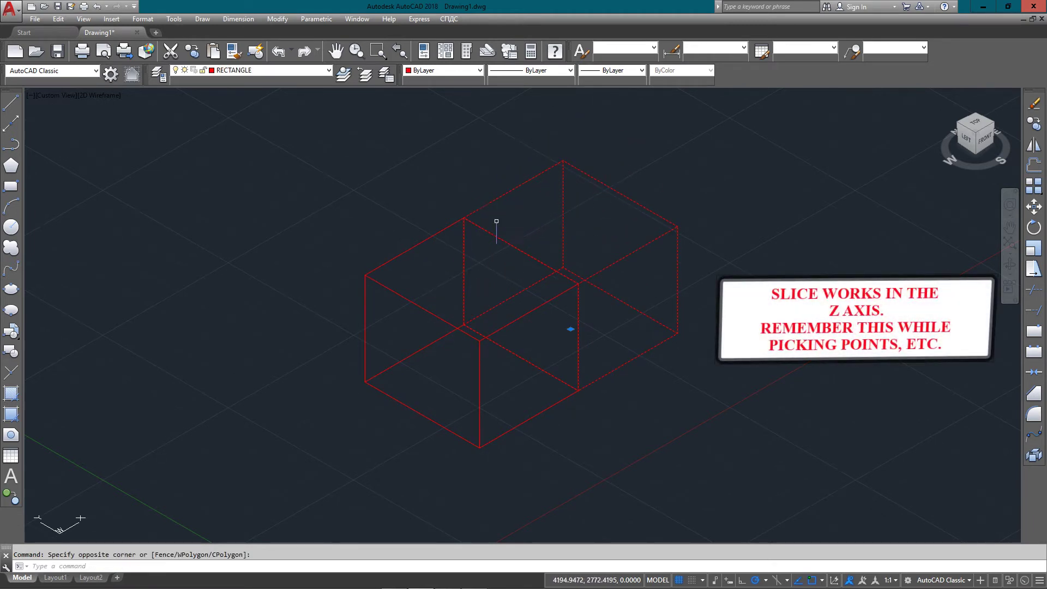
key("Escape")
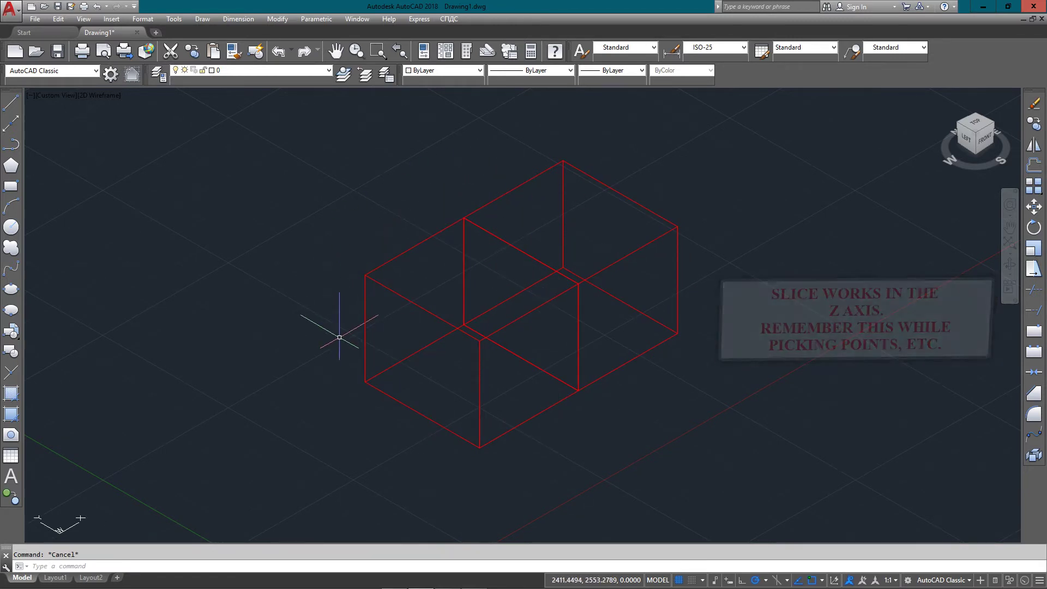
key("ctrl+z")
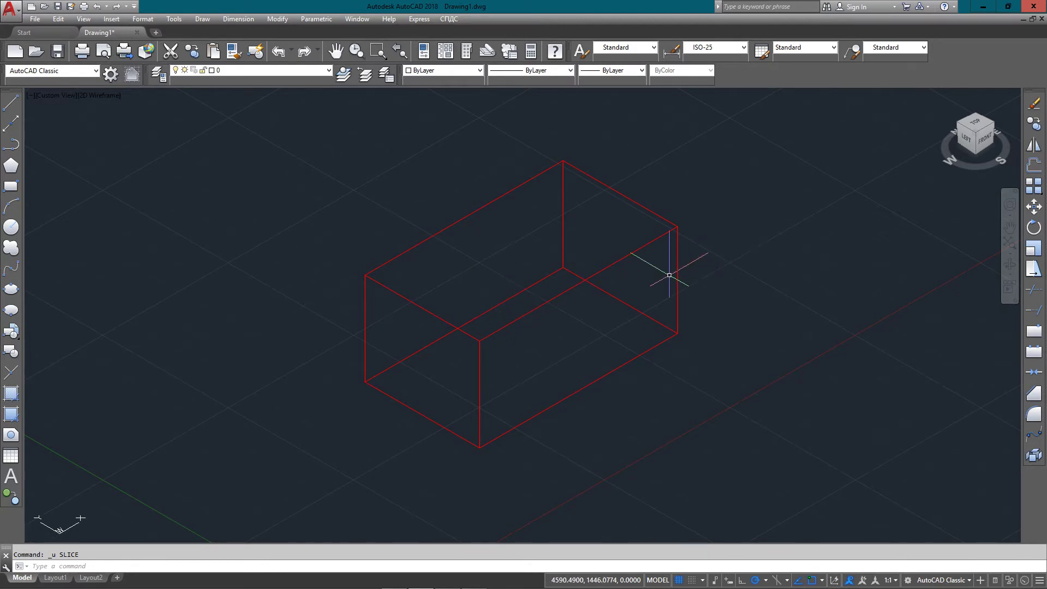
Slice the red box lengthwise through two edge midpoints, keeping both halves
type("LICE")
key("Return")
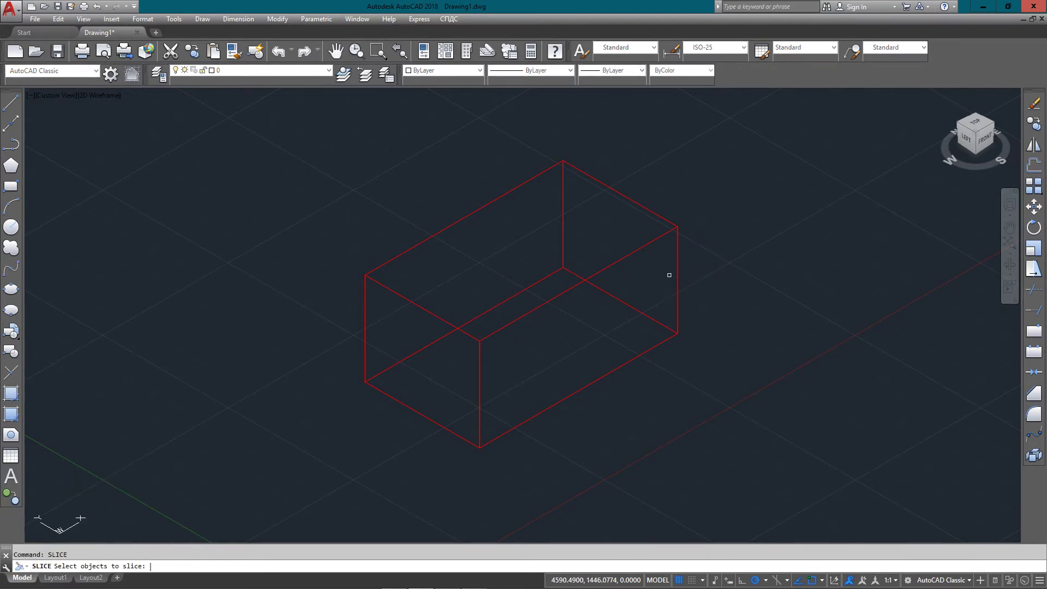
left_click(676, 228)
key("Return")
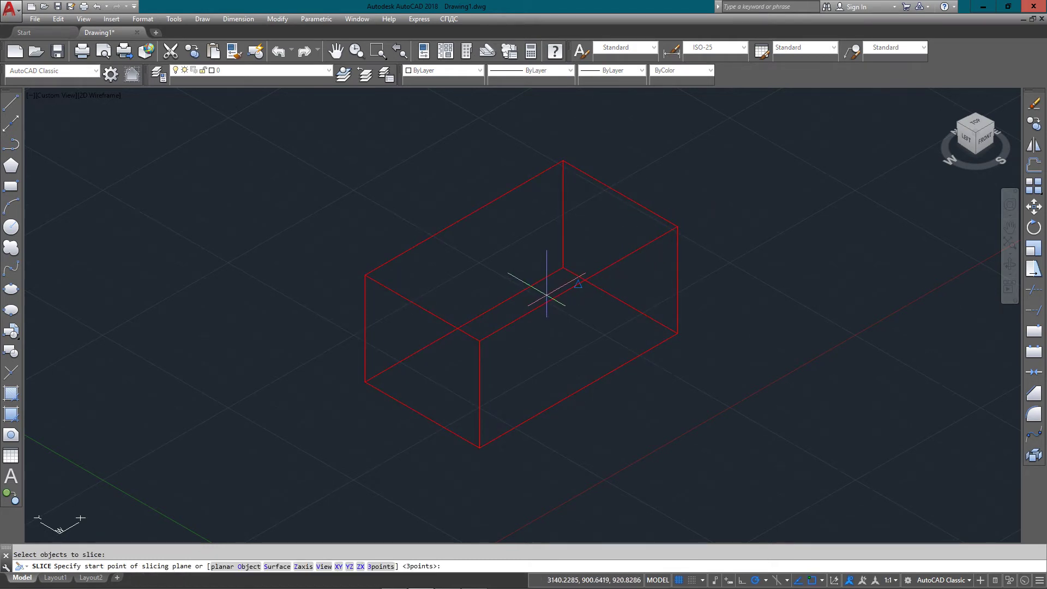
left_click(620, 300)
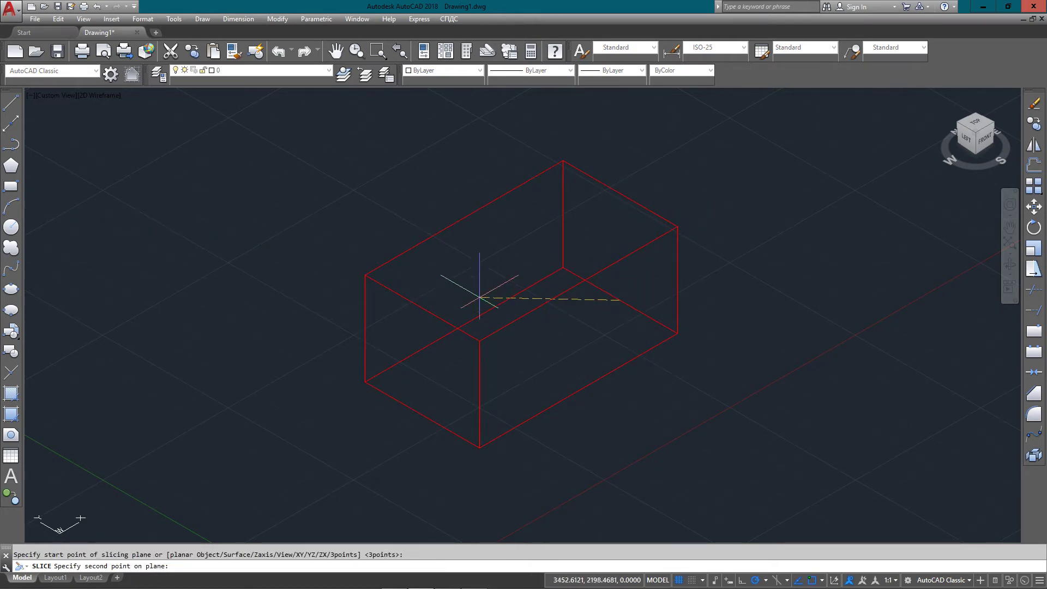
left_click(422, 309)
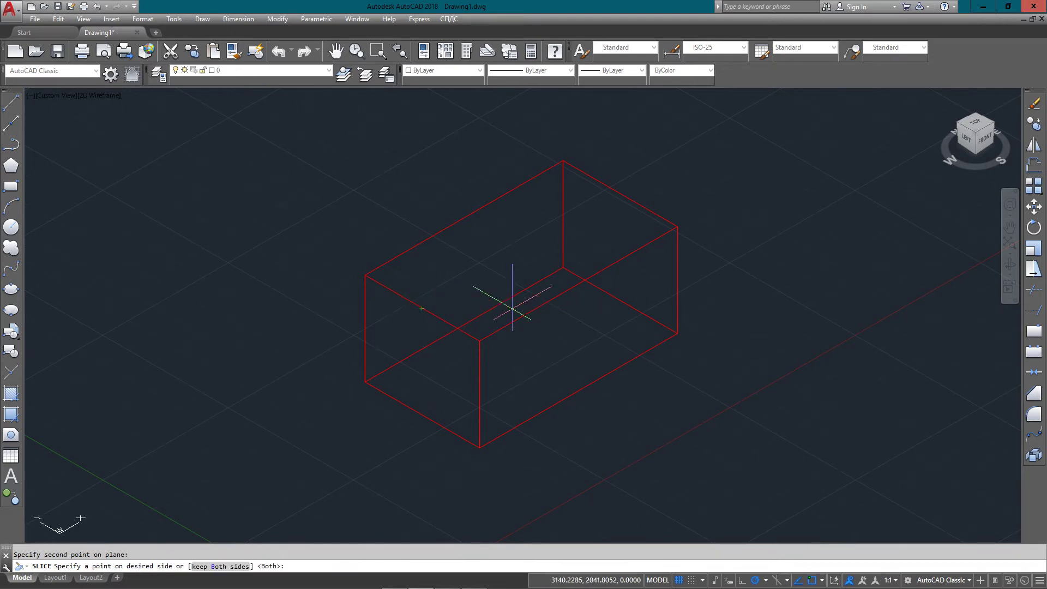
key("Return")
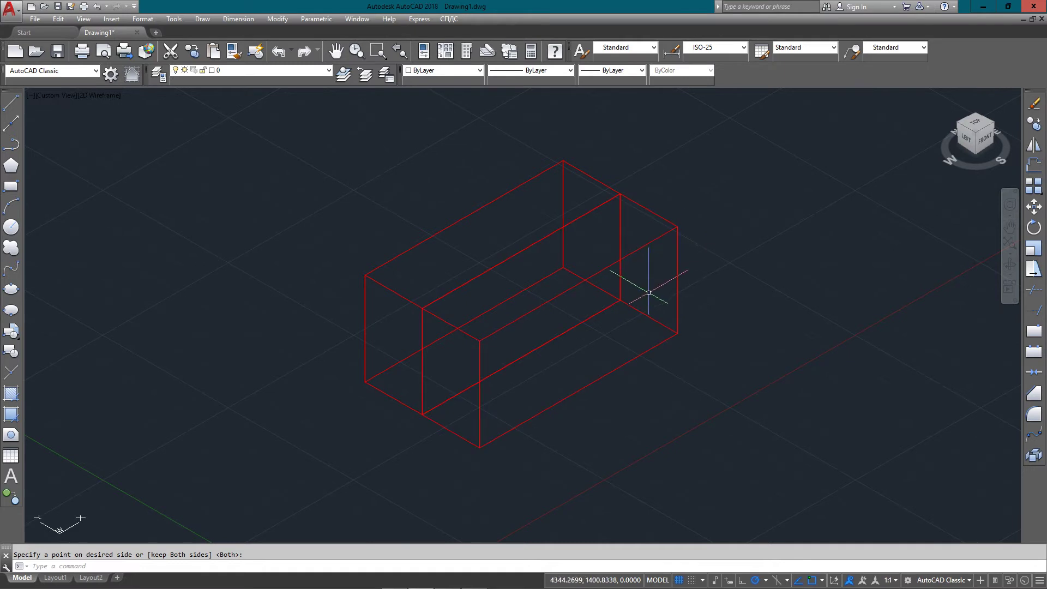
Select the right half and window over the halves, then cancel the selection
key("Return")
left_click(676, 322)
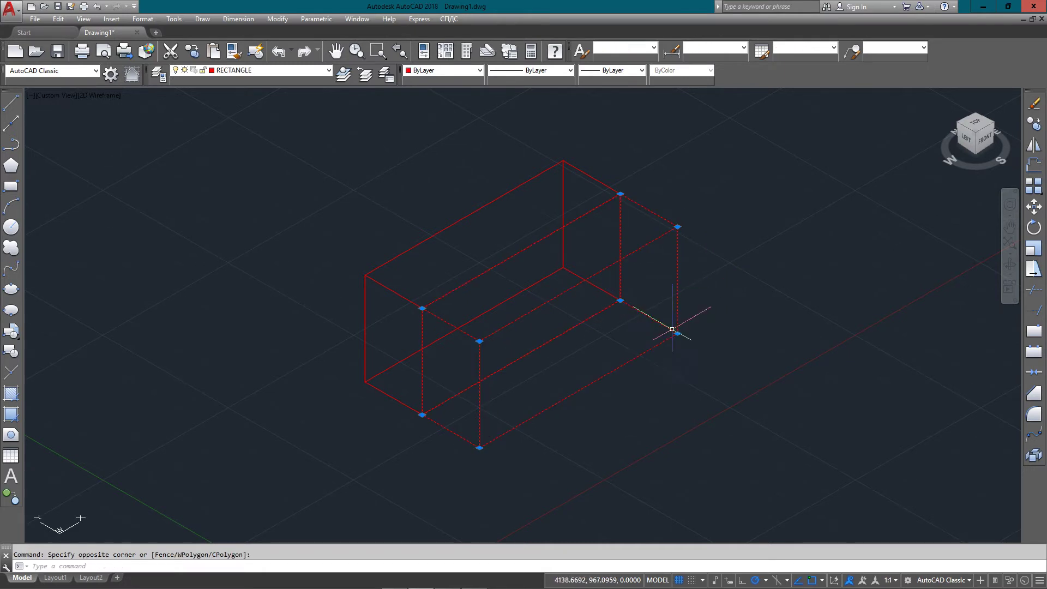
left_click(559, 160)
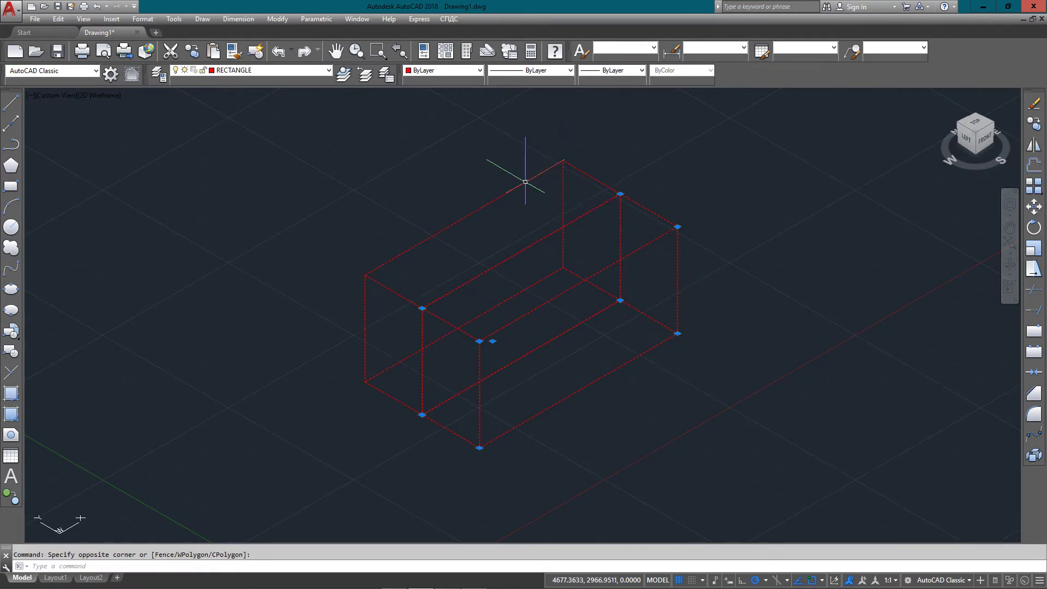
key("Escape")
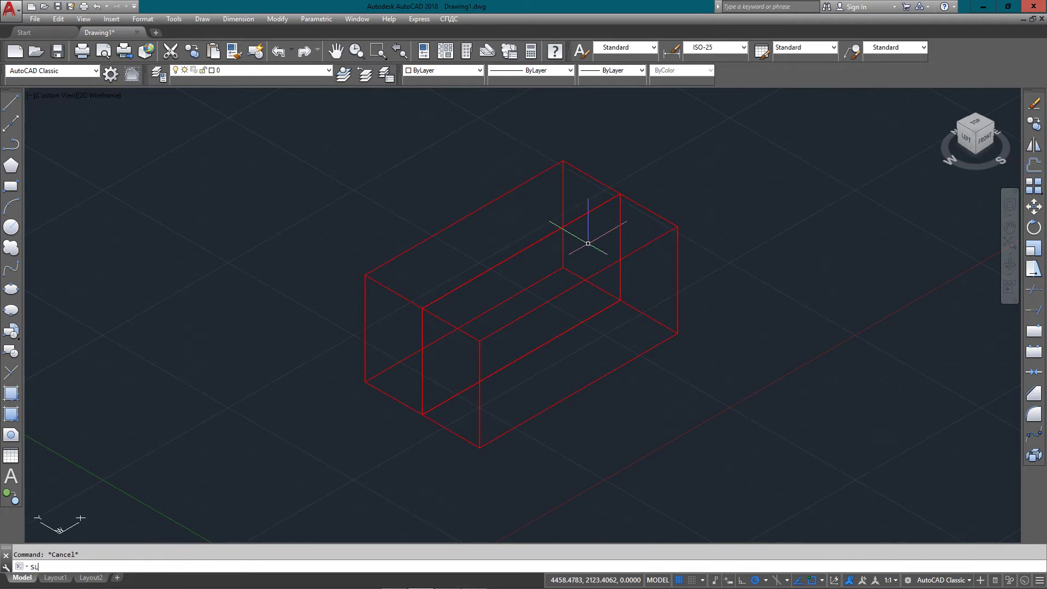
Slice the front half with an XY-parallel plane at a picked height, keeping both pieces
type("SLICE")
key("Return")
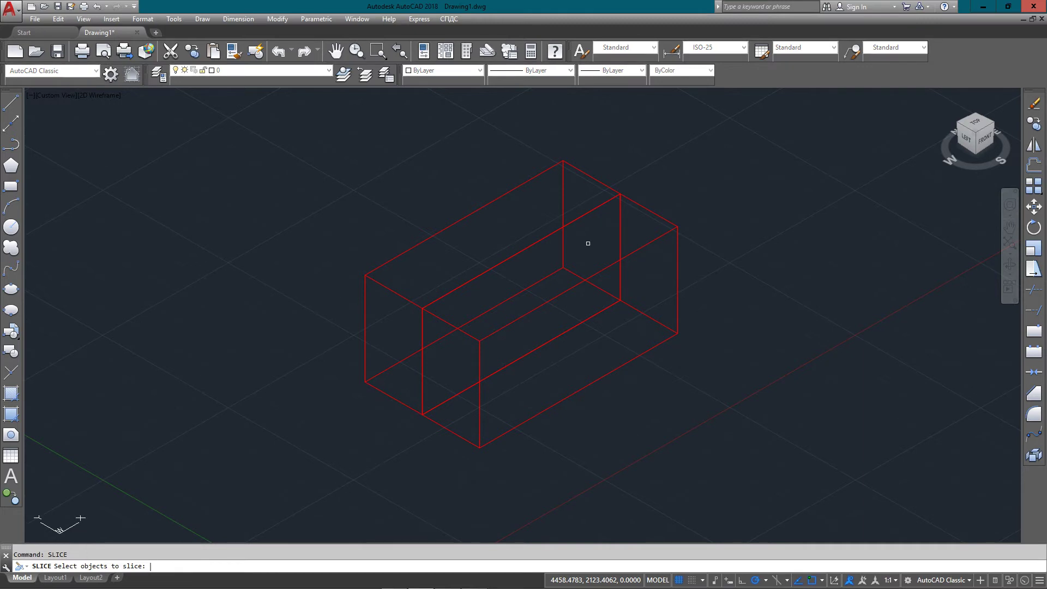
left_click(596, 382)
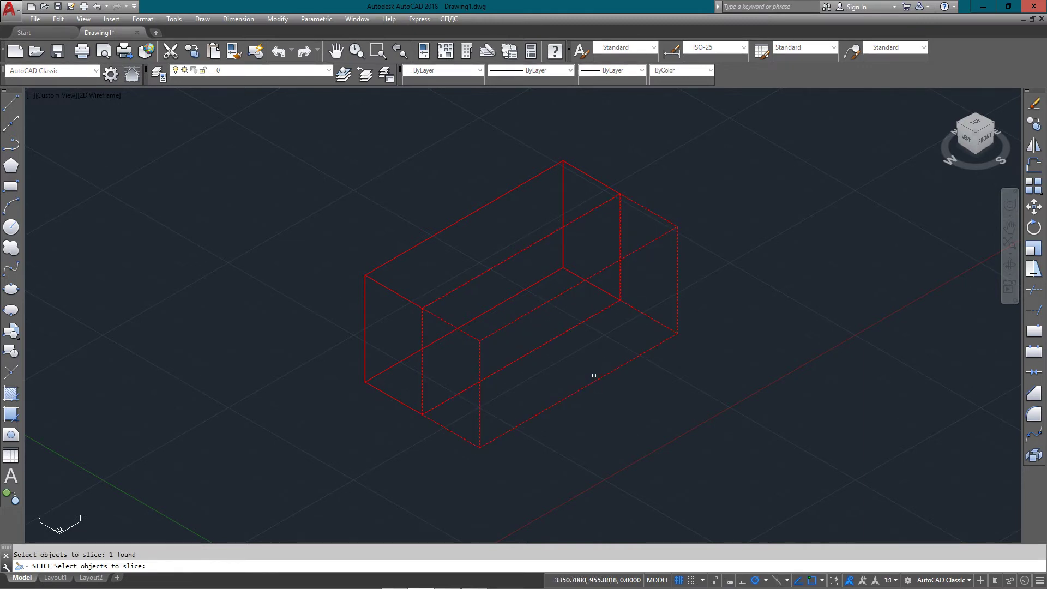
key("Return")
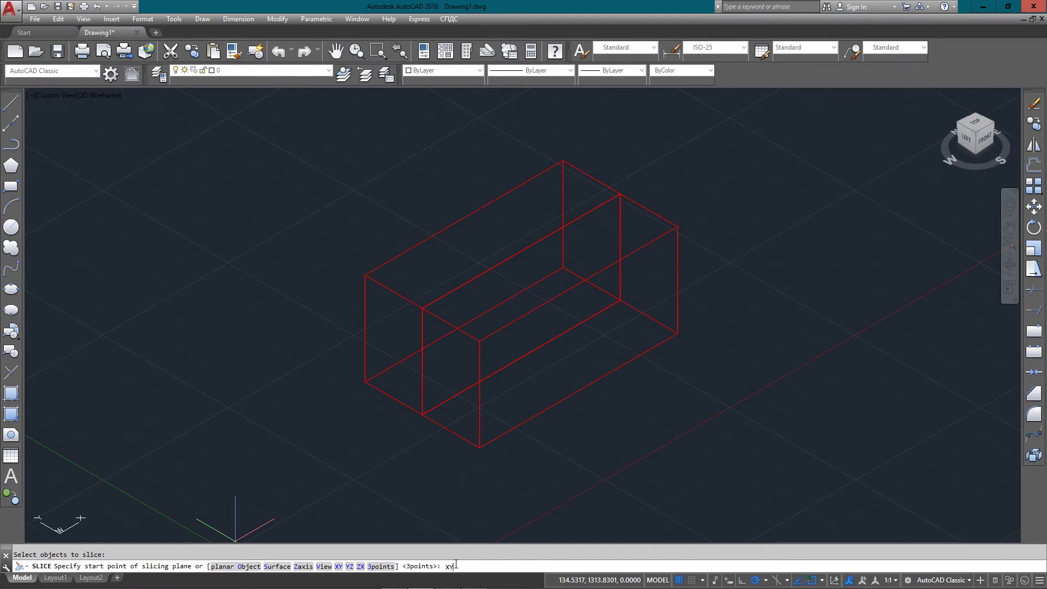
key("Return")
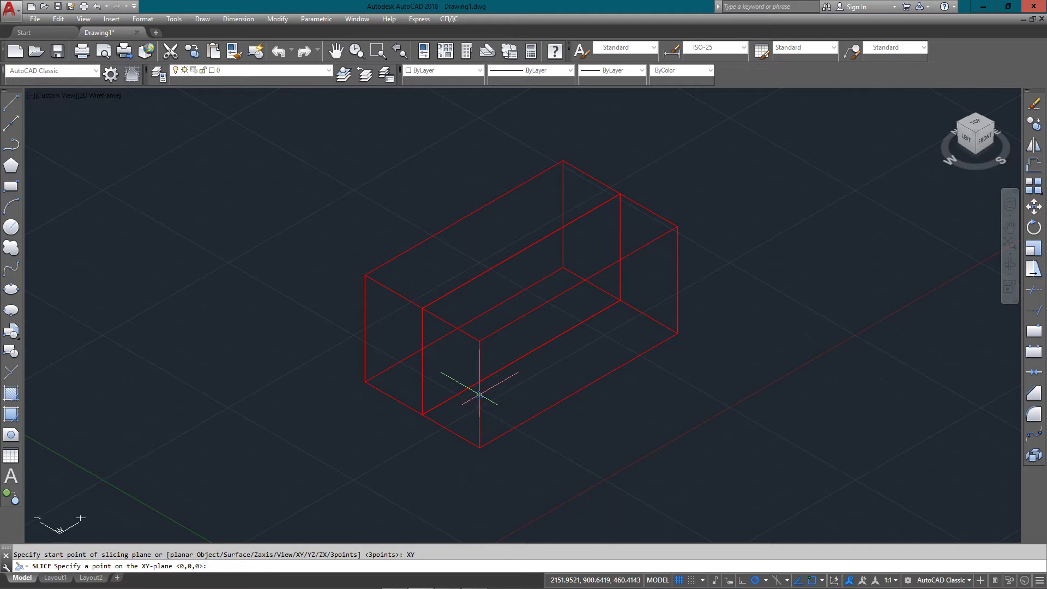
left_click(480, 394)
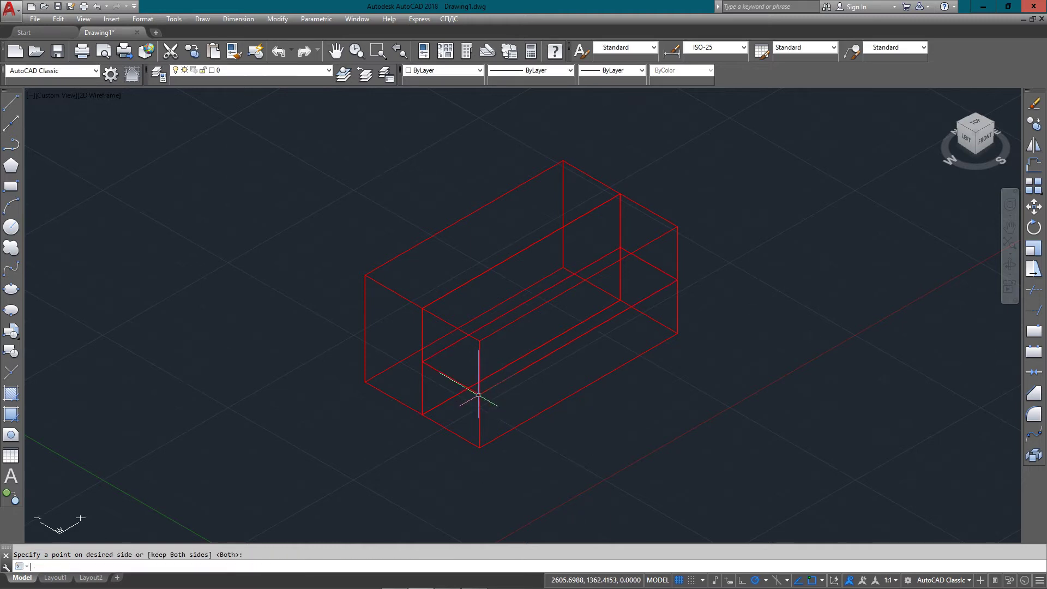
key("Return")
Select the lower sliced piece, then crossing-select all the sliced pieces
left_click(673, 233)
left_click(636, 252)
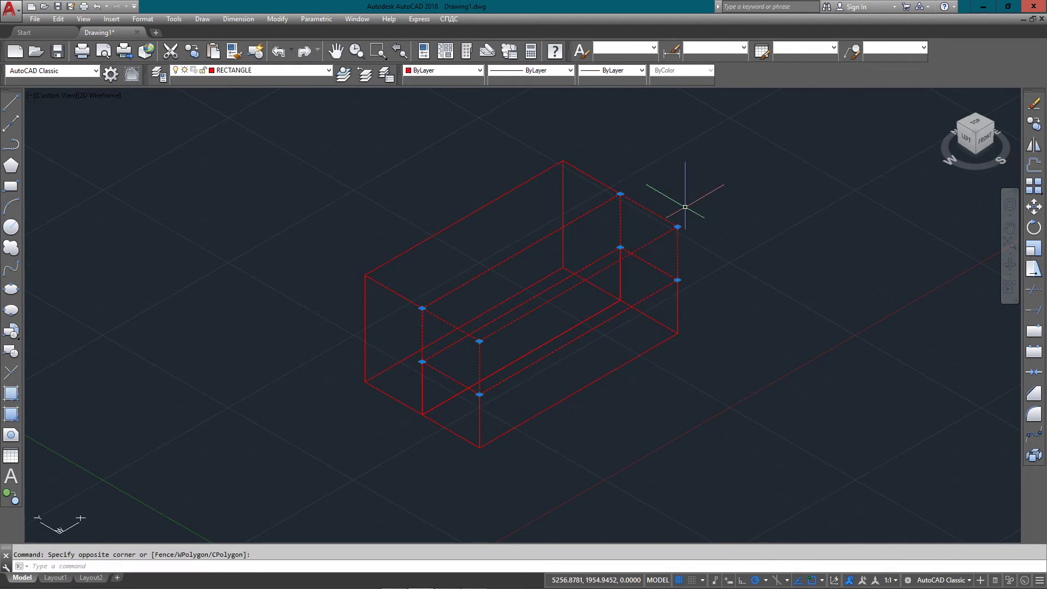
key("Escape")
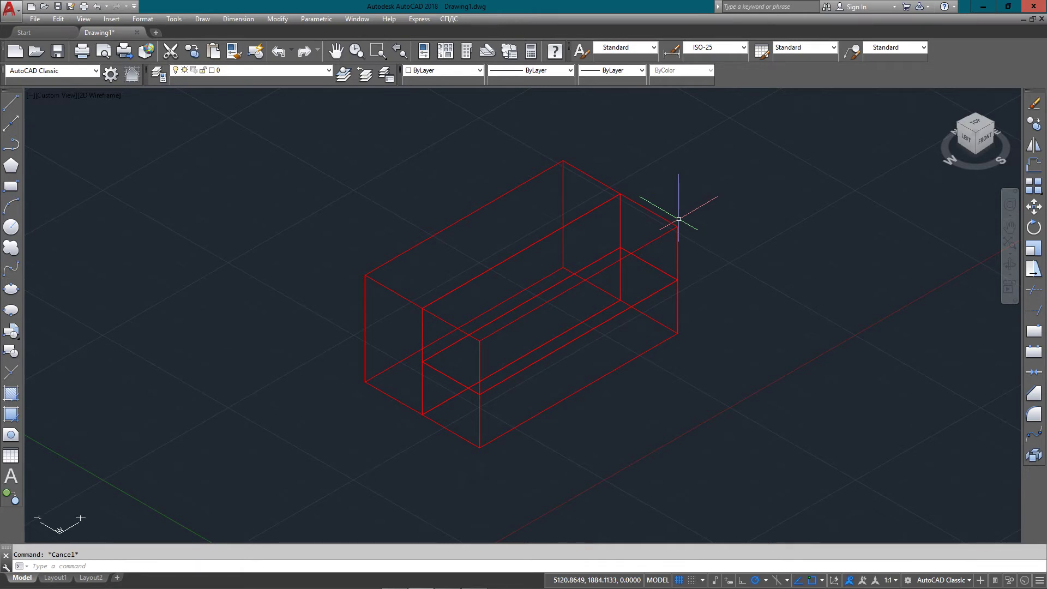
left_click(709, 143)
left_click(372, 415)
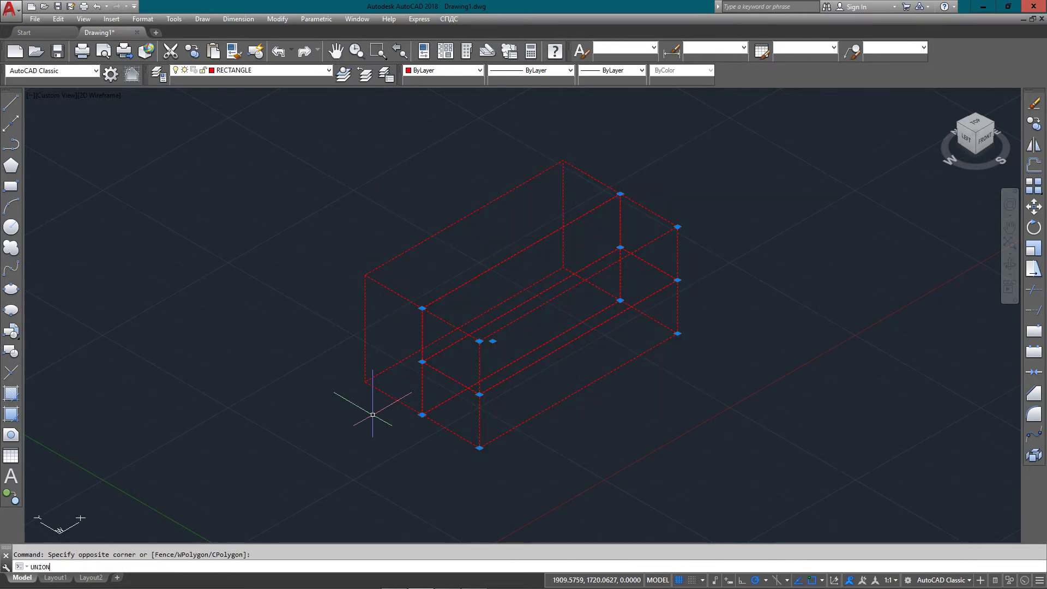
Union all the box pieces back into one solid with a crossing window
type("UNION")
key("Return")
left_click(773, 108)
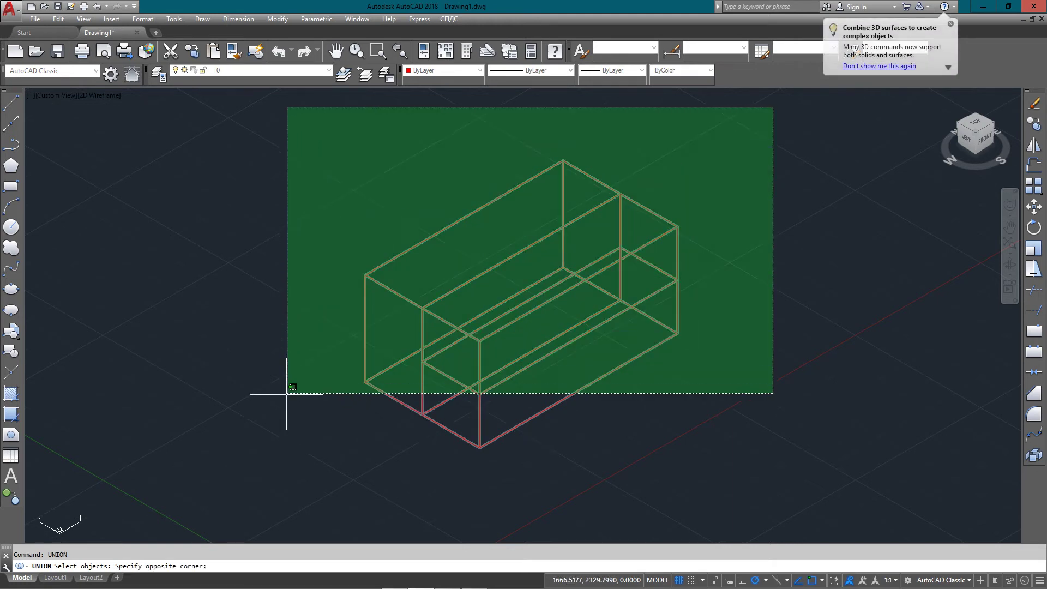
left_click(286, 394)
key("Return")
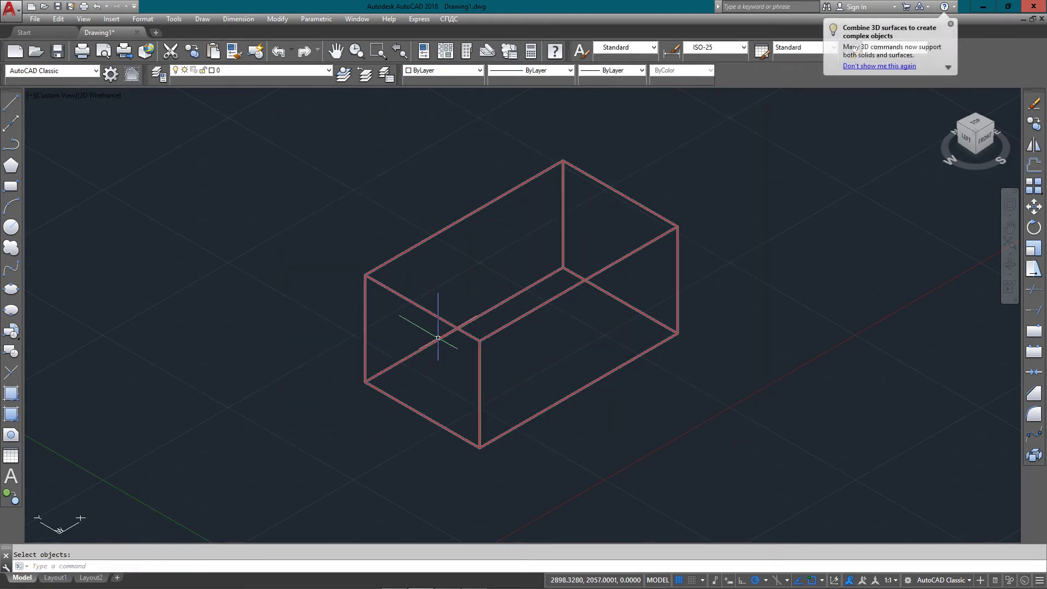
Slice the merged box along XY at the right edge's midpoint, keeping both halves
type("SL")
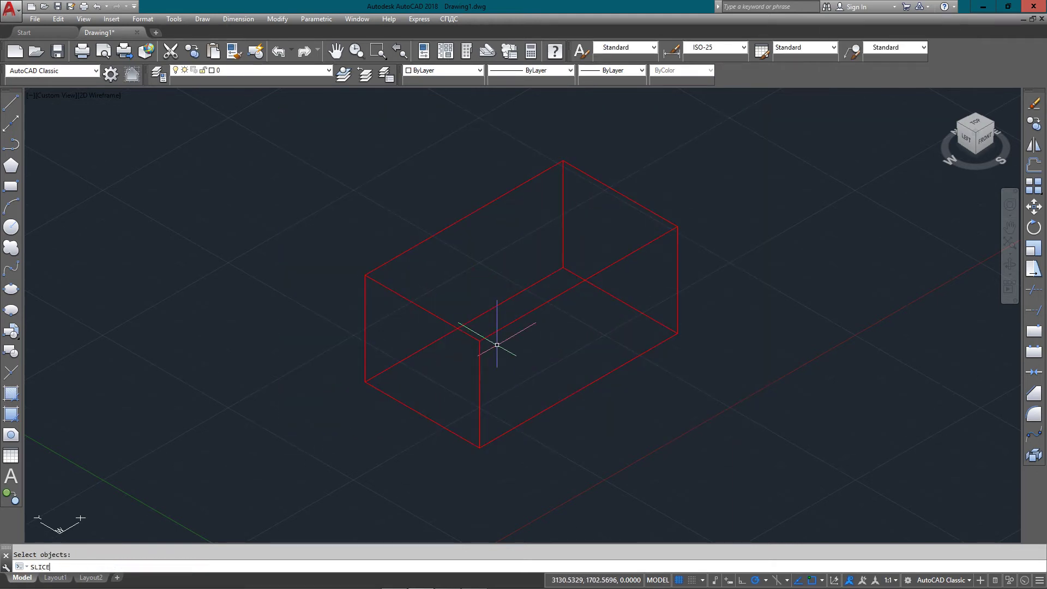
type("ICE")
key("Return")
left_click(502, 329)
key("Return")
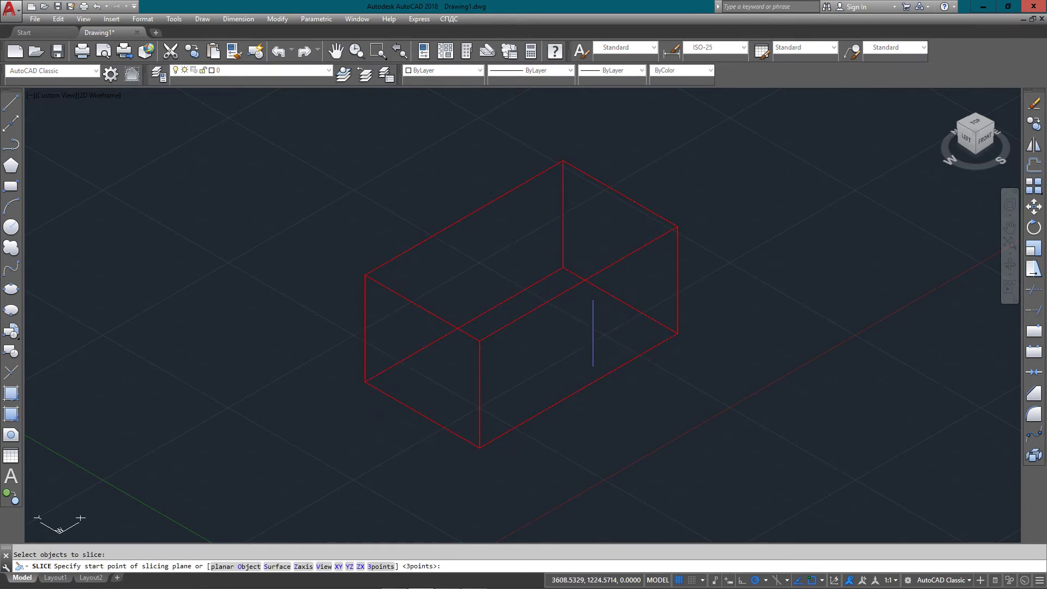
type("xy")
key("Return")
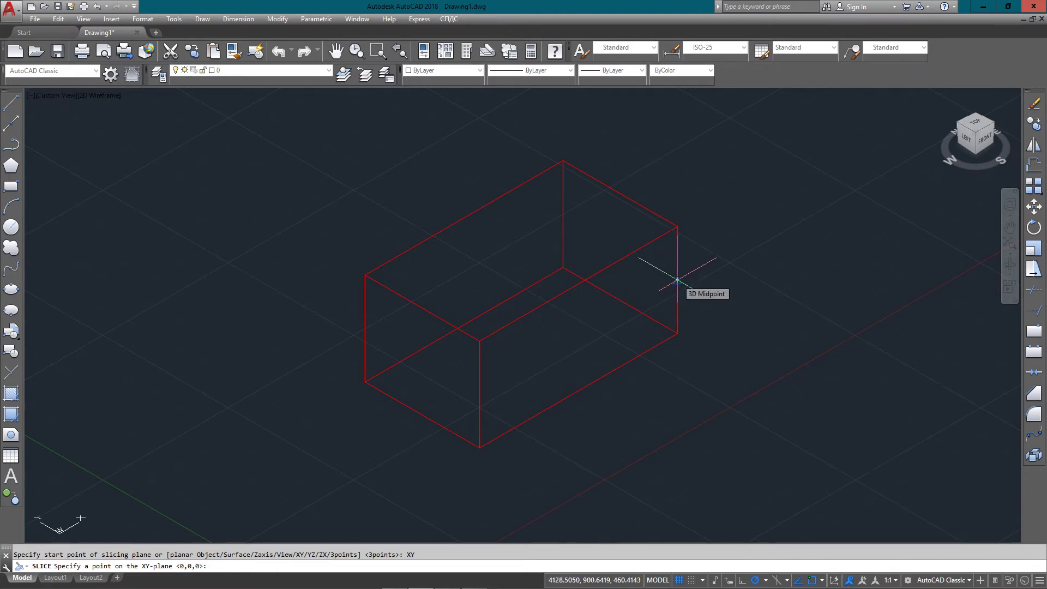
left_click(677, 279)
key("Return")
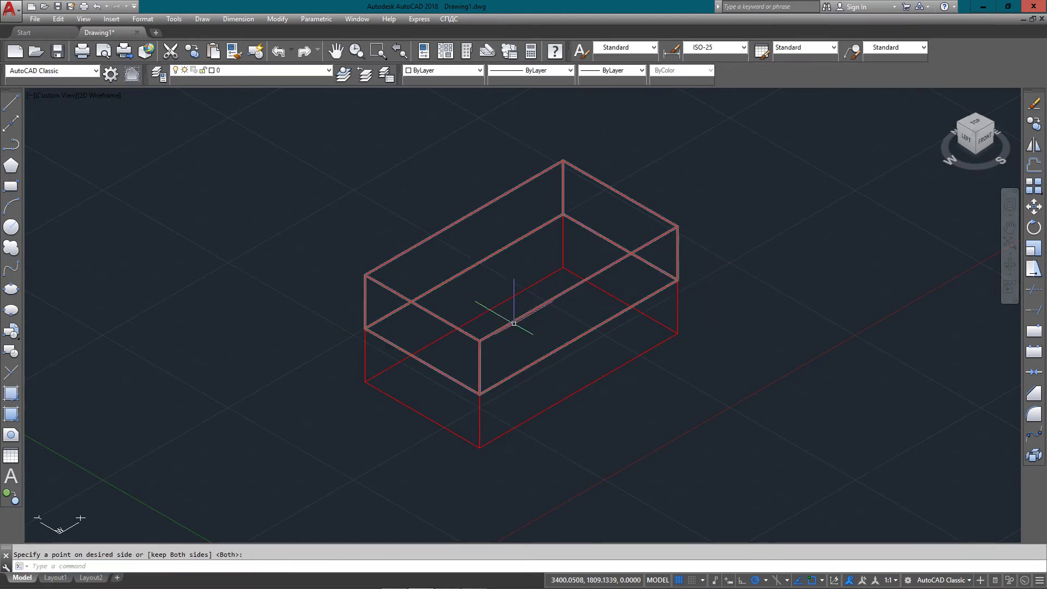
left_click(516, 317)
left_click(547, 339)
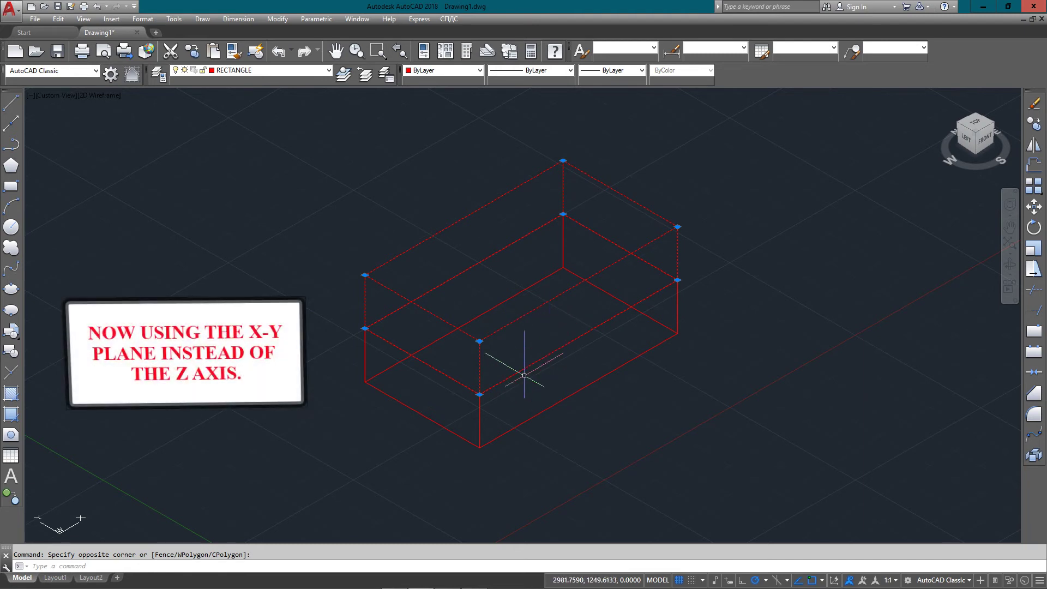
Move the upper red box down-left to a new spot, redoing an undone first attempt
left_click(478, 394)
left_click(312, 297)
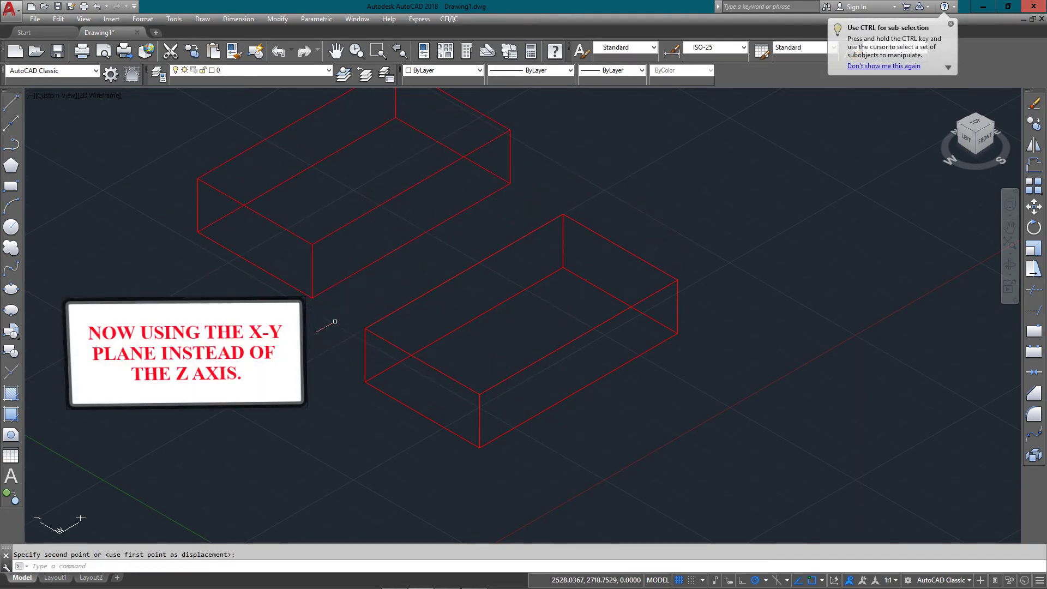
key("ctrl+z")
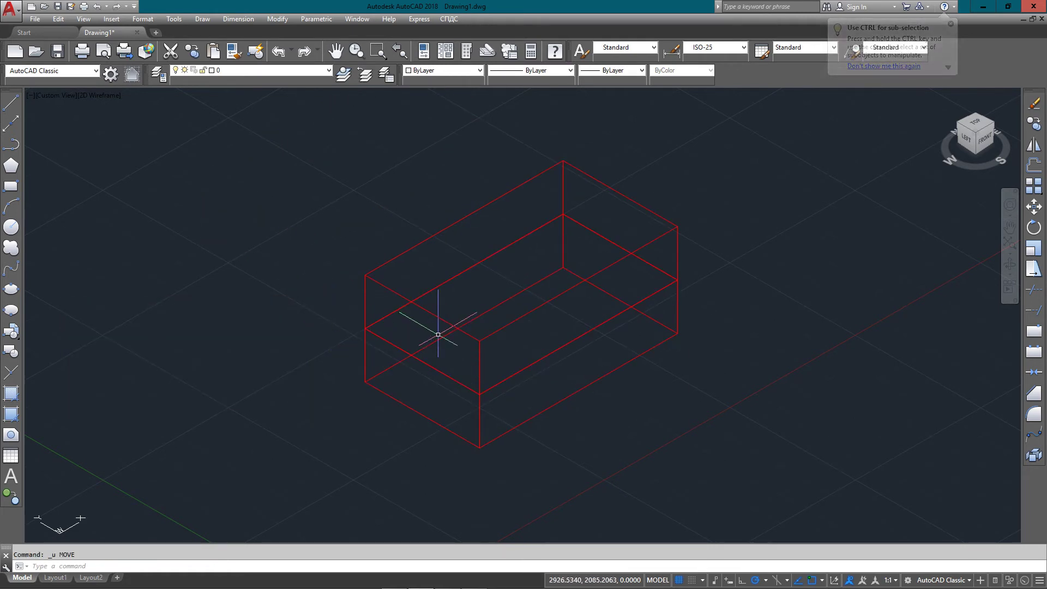
left_click(562, 180)
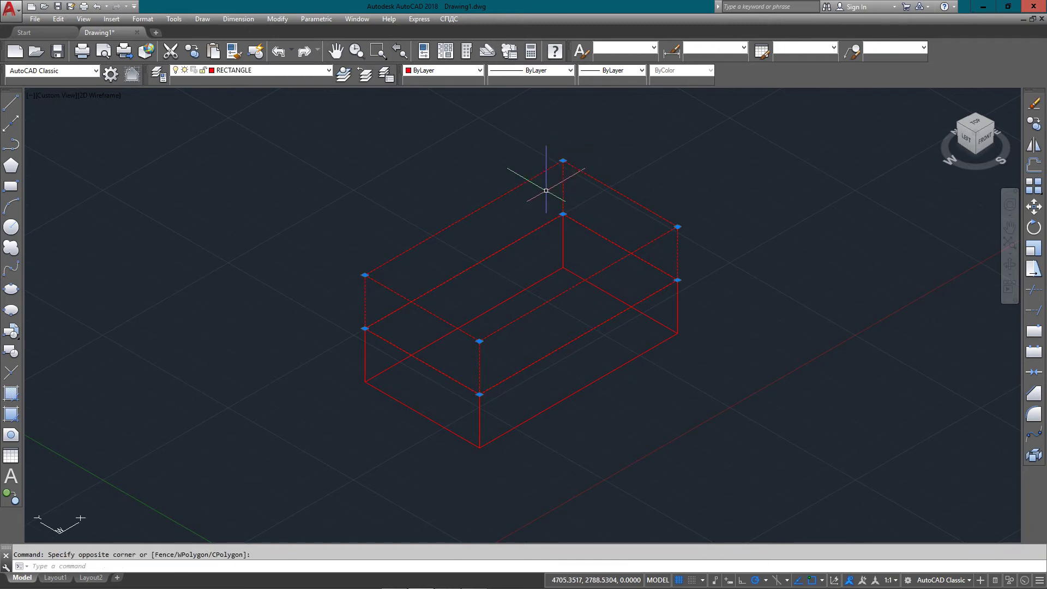
key("Return")
left_click(563, 214)
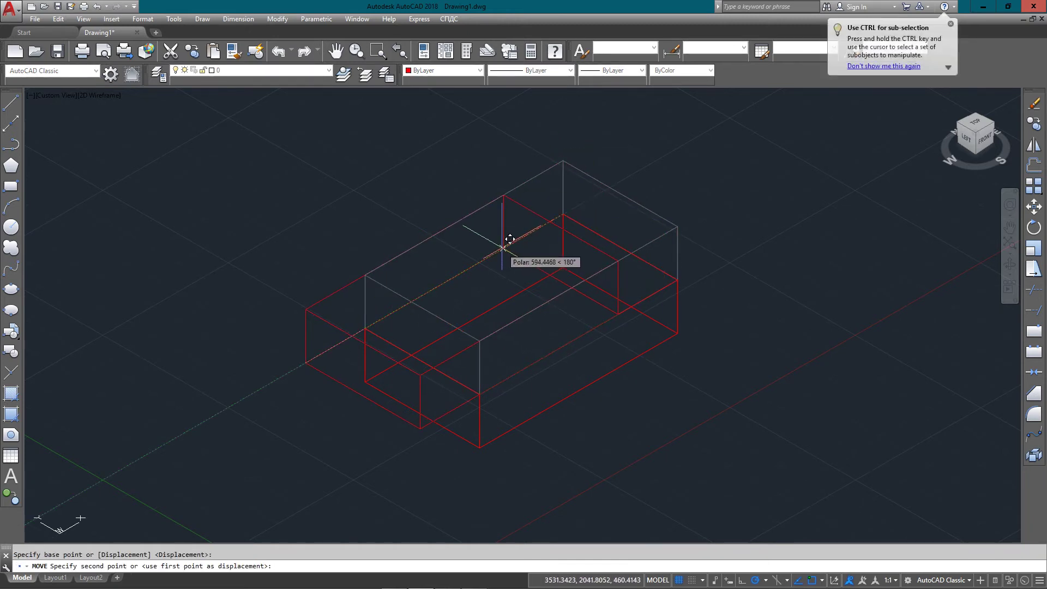
left_click(502, 249)
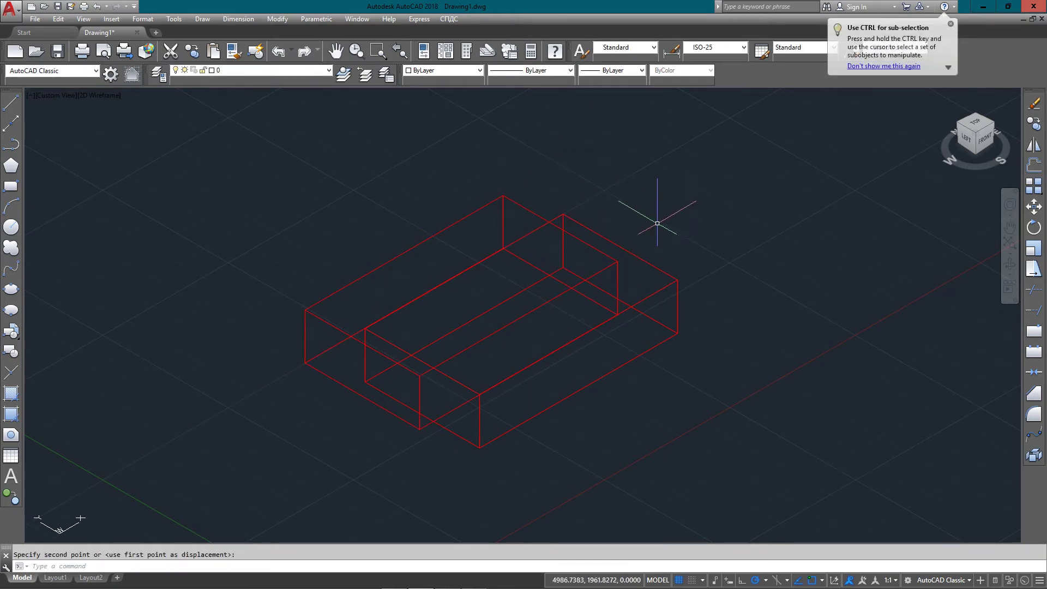
Erase both red boxes with a selection window
left_click(689, 187)
left_click(544, 355)
key("Return")
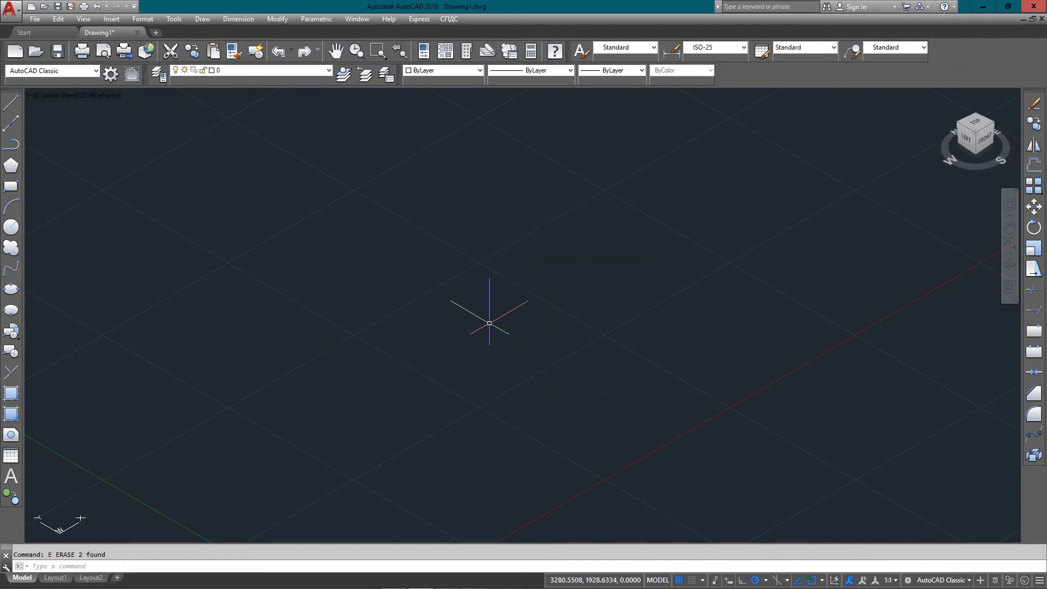
Draw a 5×2×3 box with BOX and @5,2,3, then zoom extents
type("BOX")
key("Return")
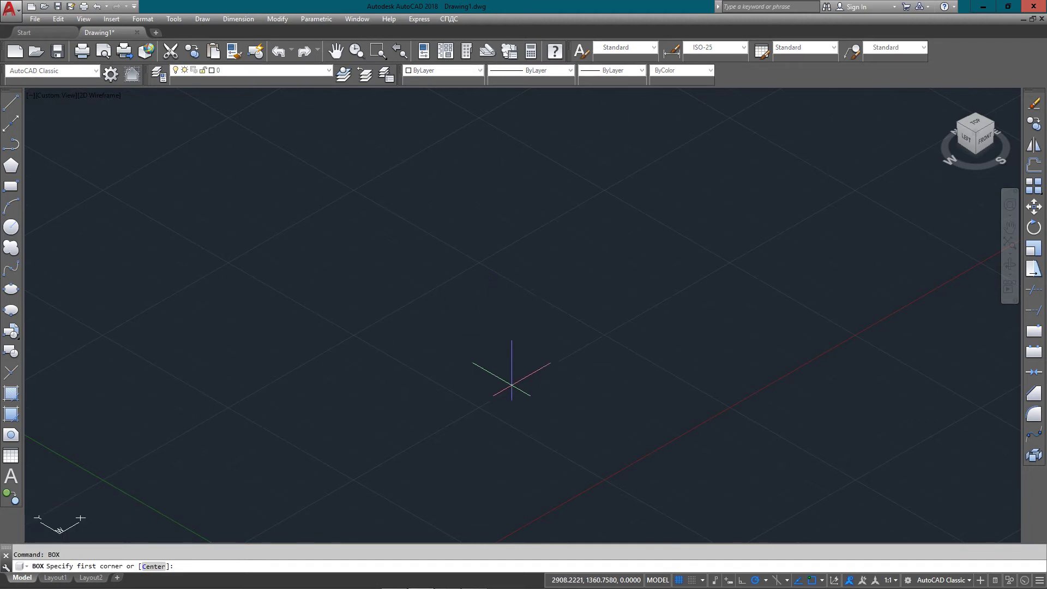
left_click(526, 437)
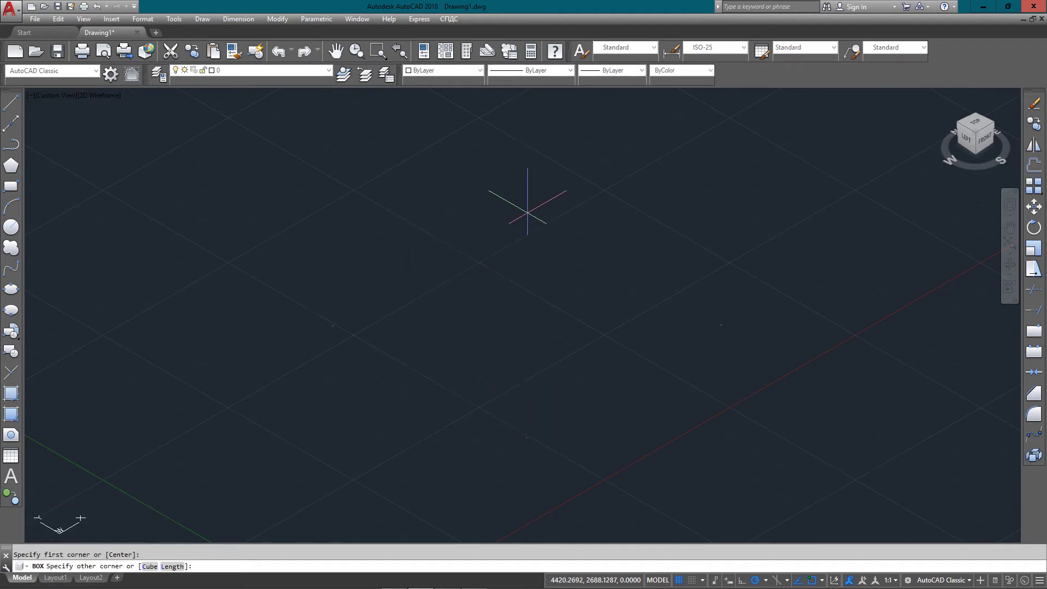
type("@5,2,3")
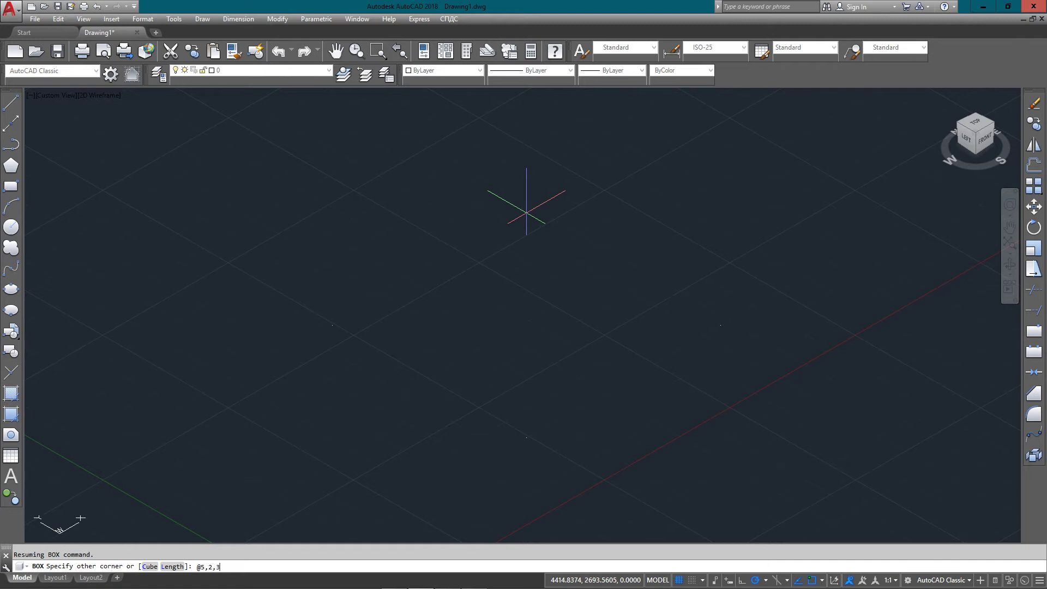
key("Return")
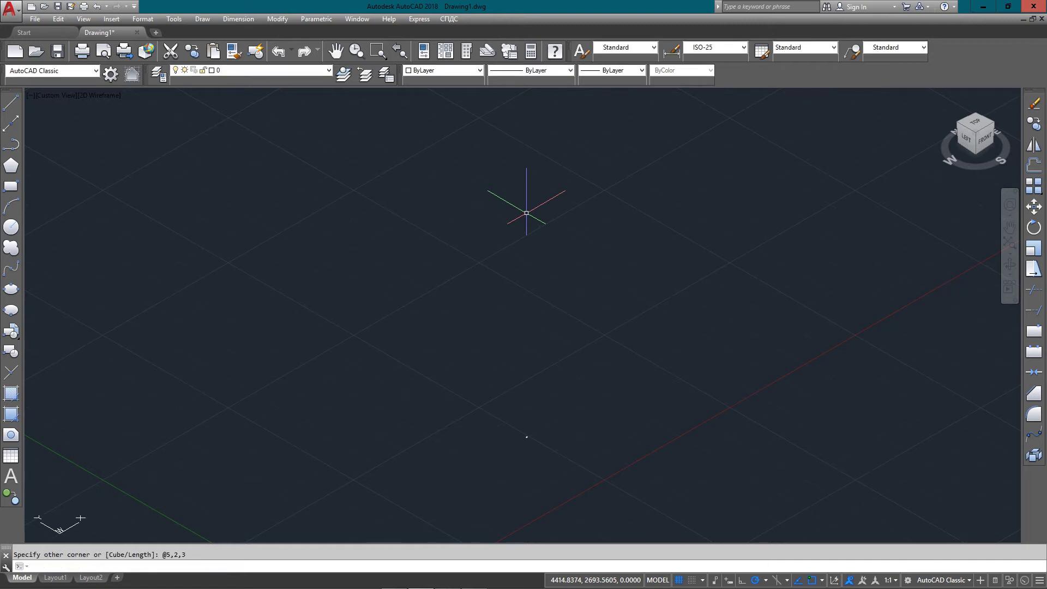
type("z")
key("Return")
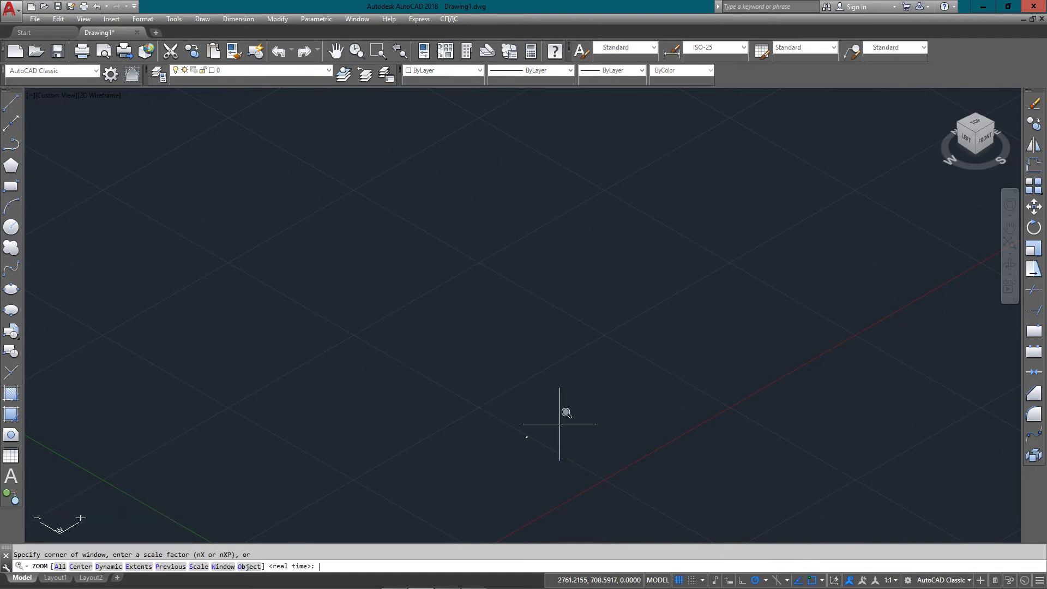
type("e")
key("Return")
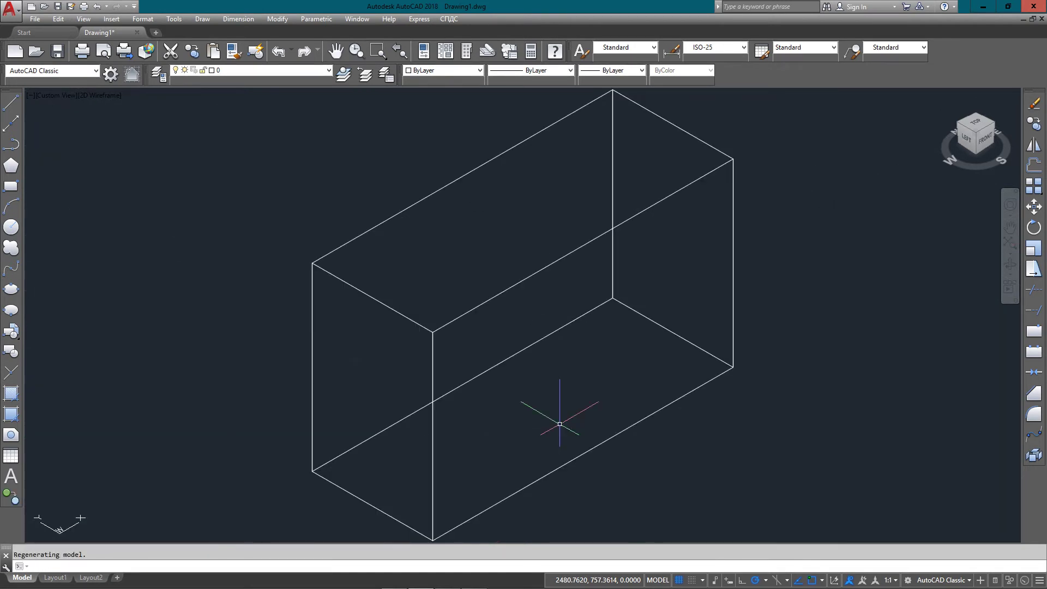
Set the new box's colour to Cyan from the Color Control list
left_click(748, 145)
left_click(639, 191)
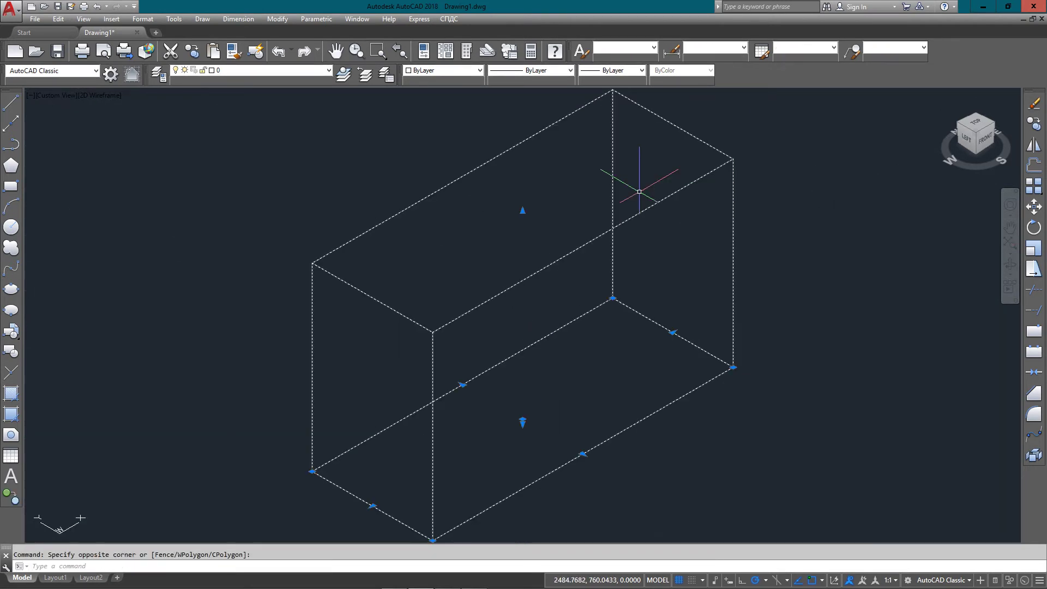
left_click(479, 71)
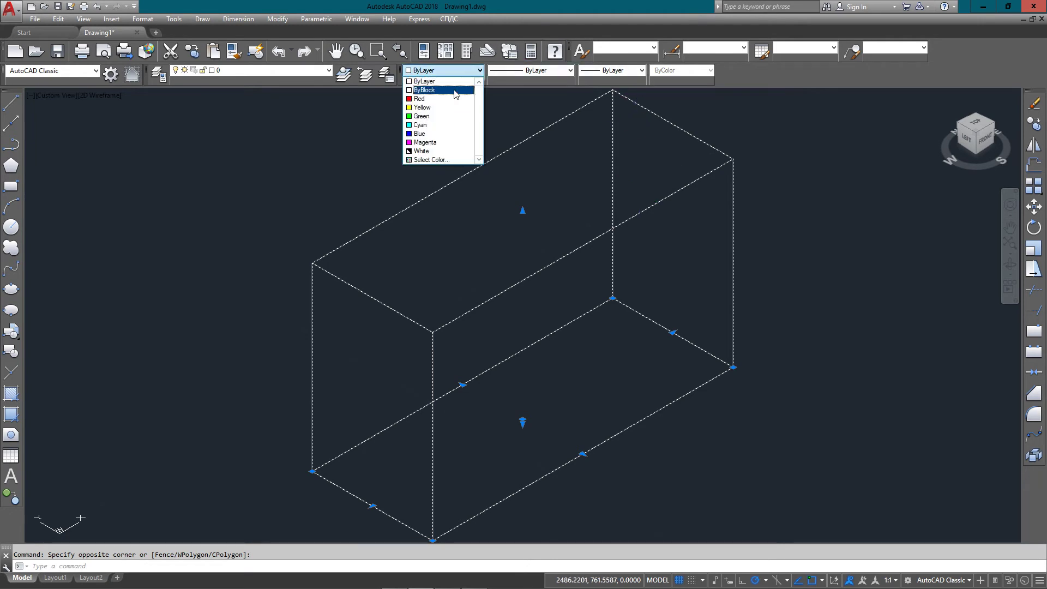
left_click(420, 125)
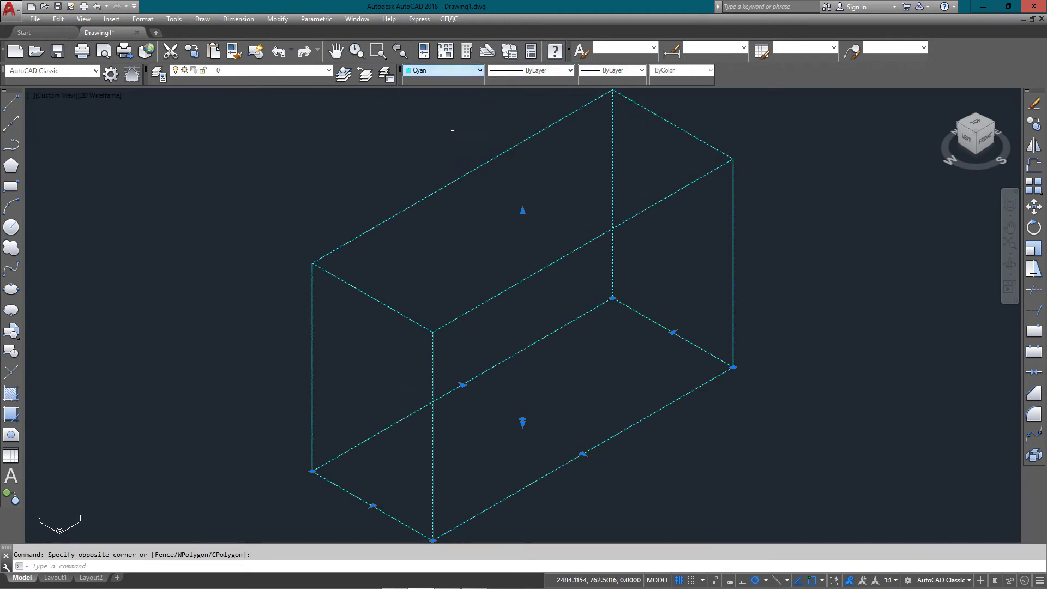
scroll(547, 327, "down", 3)
left_click(562, 387)
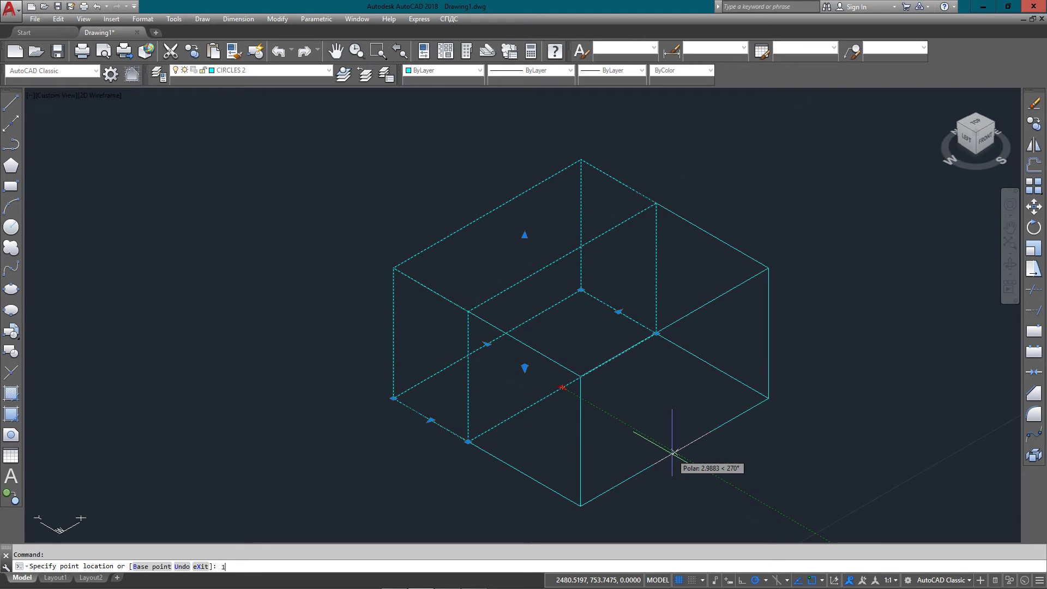
Stretch the cyan box's face grips by 1 and 3 units and extend an edge grip
key("Return")
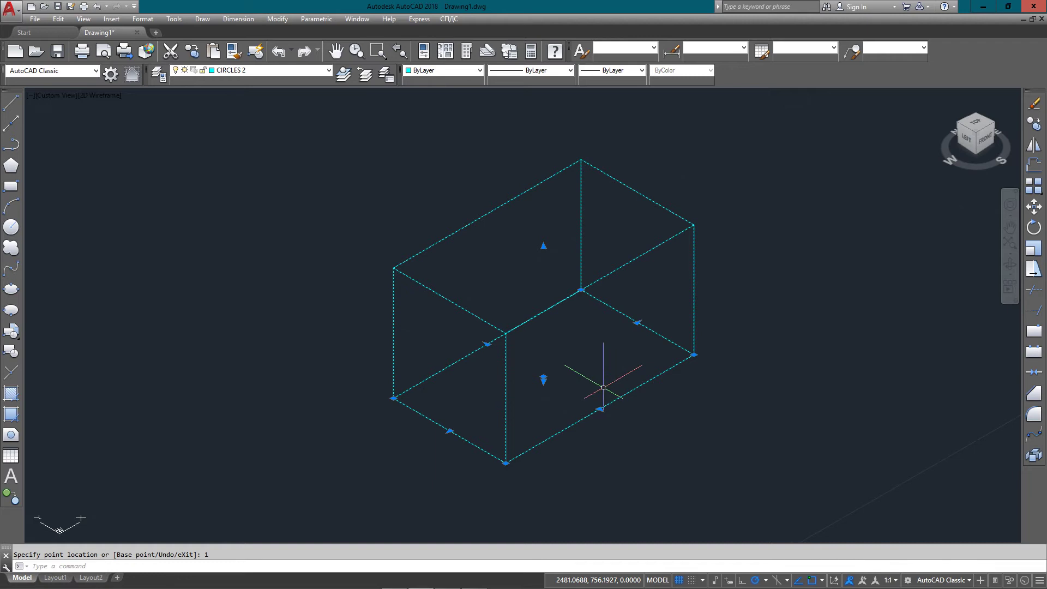
left_click(637, 322)
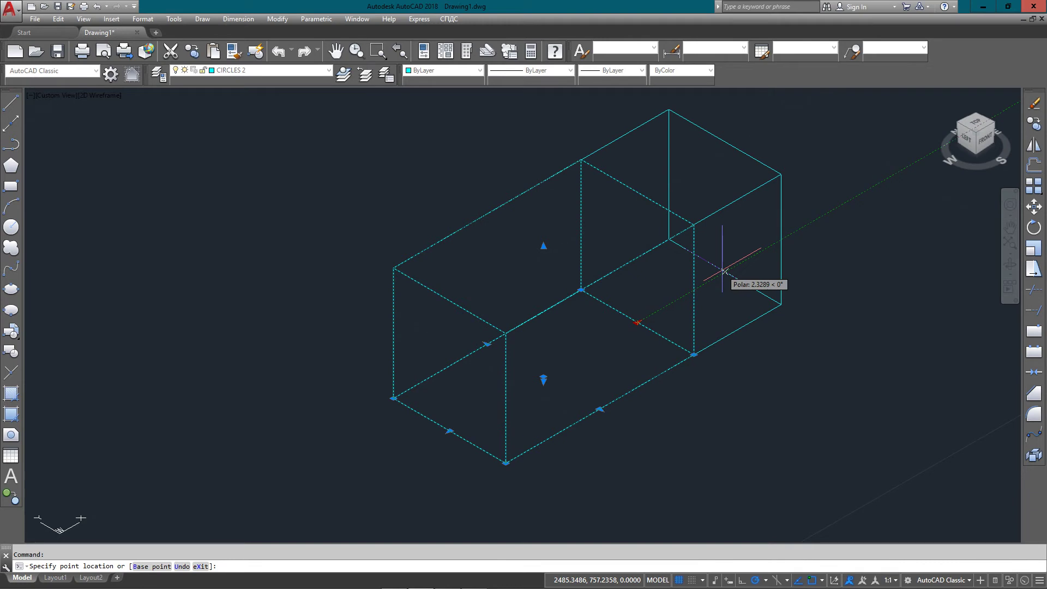
type("3")
key("Return")
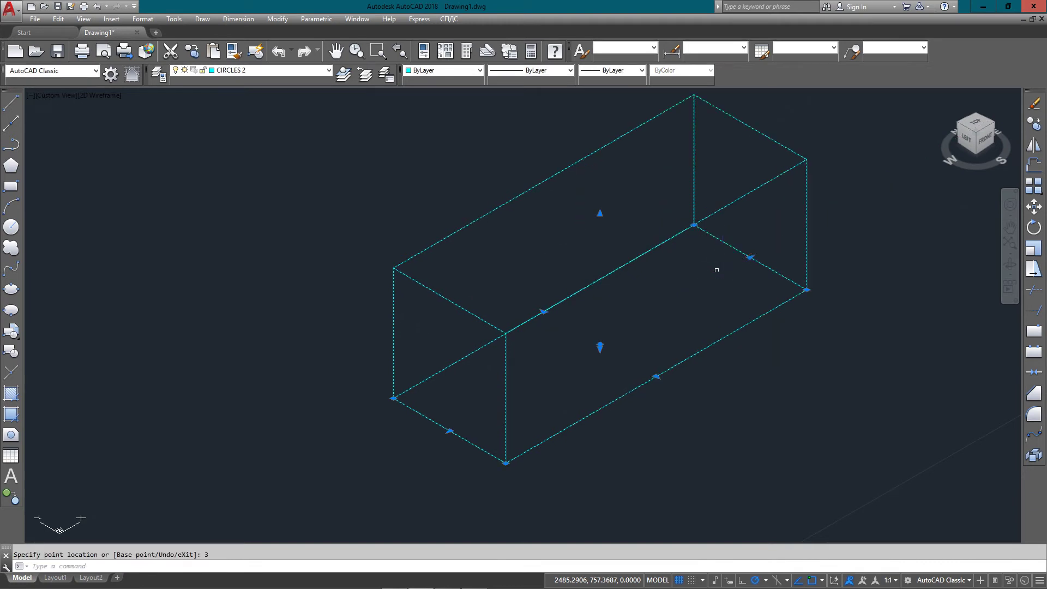
left_click(544, 312)
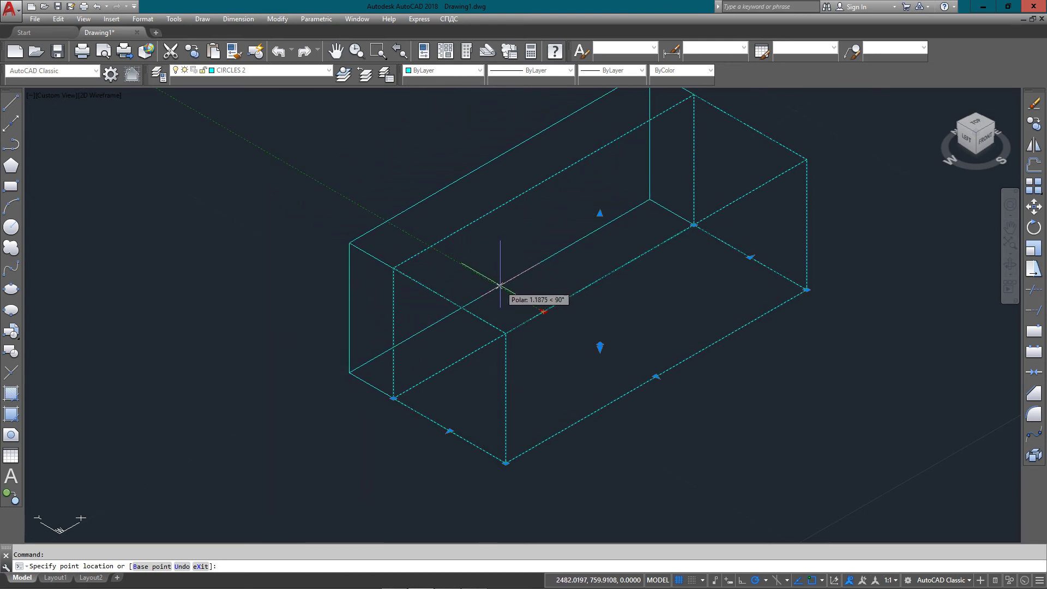
left_click(459, 241)
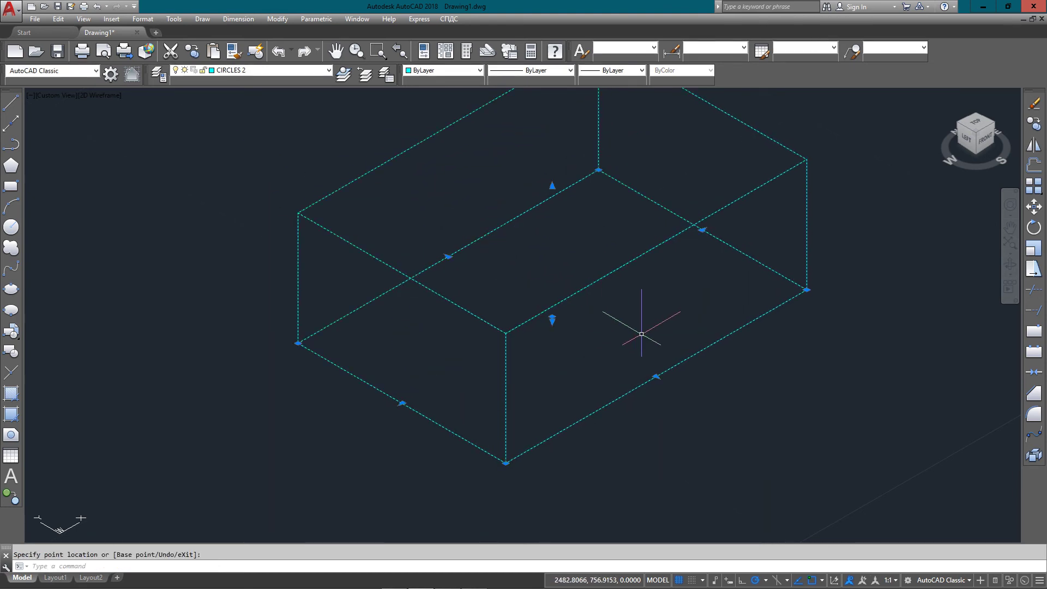
middle_click_drag(620, 320, 615, 374)
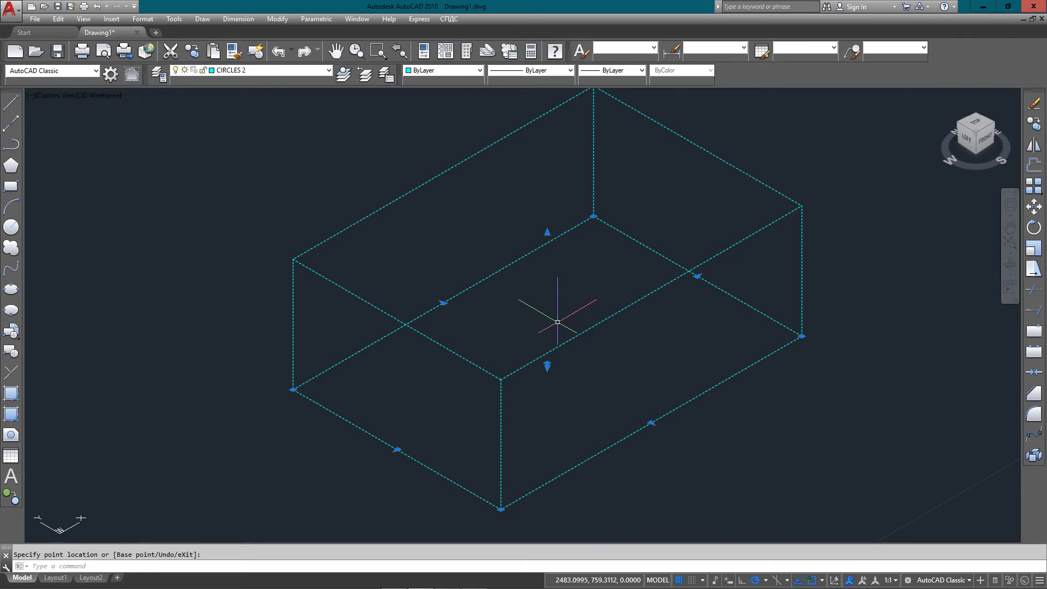
key("Escape")
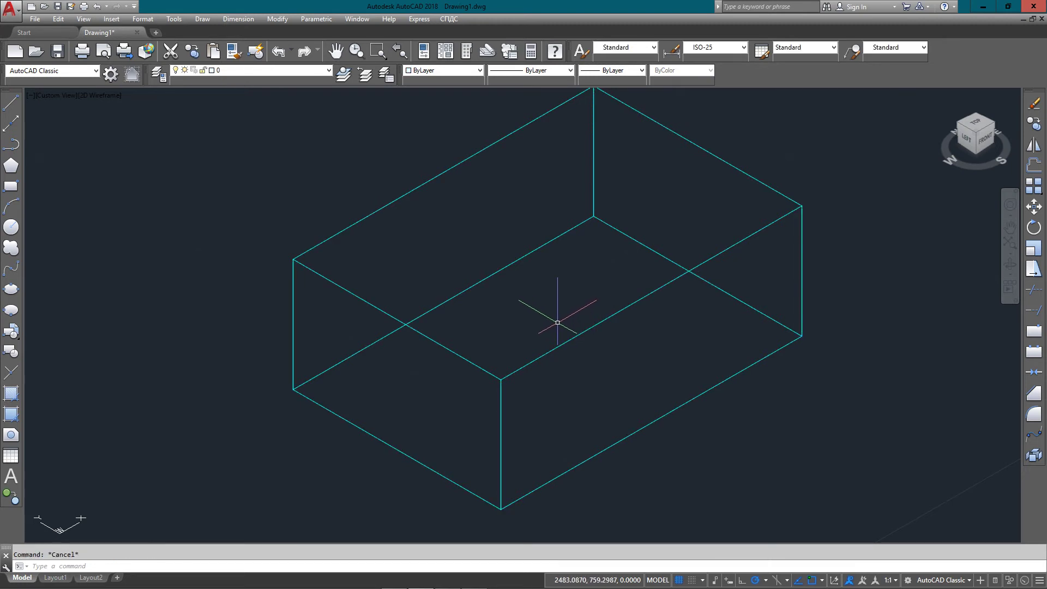
type("FILLET")
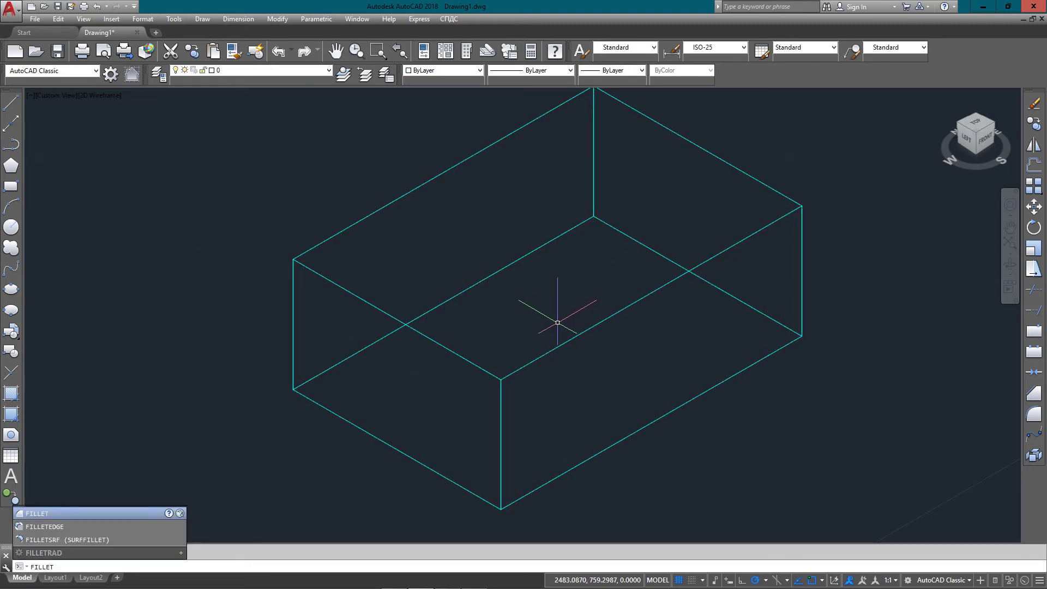
key("Return")
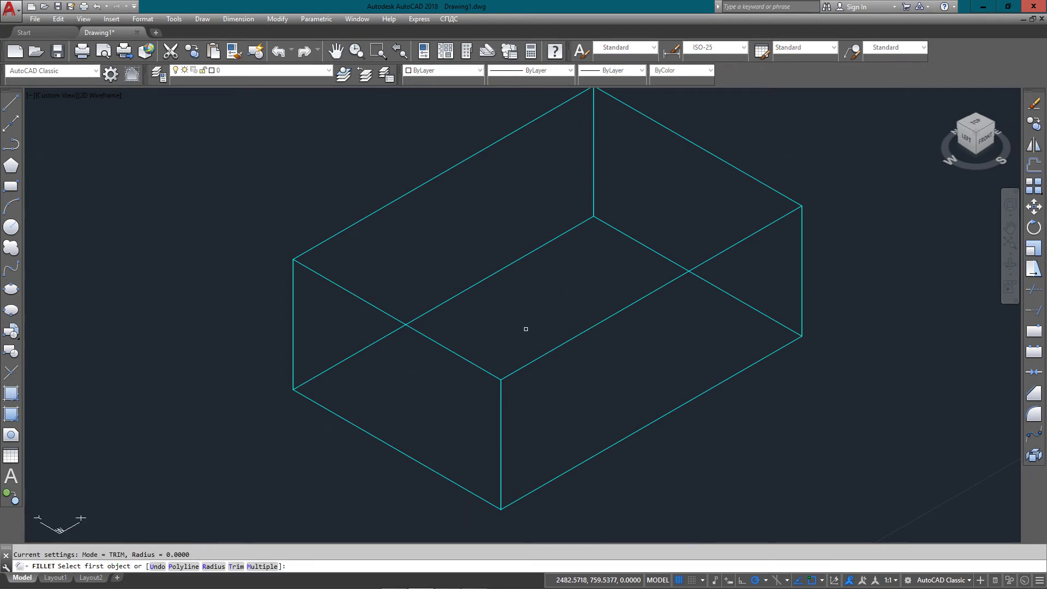
left_click(414, 329)
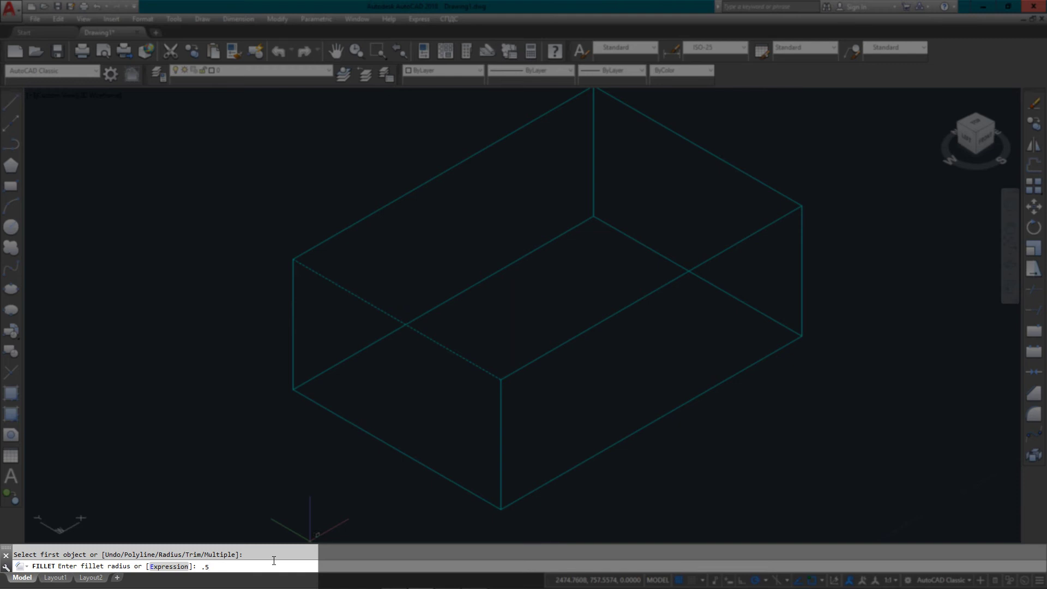
key("Return")
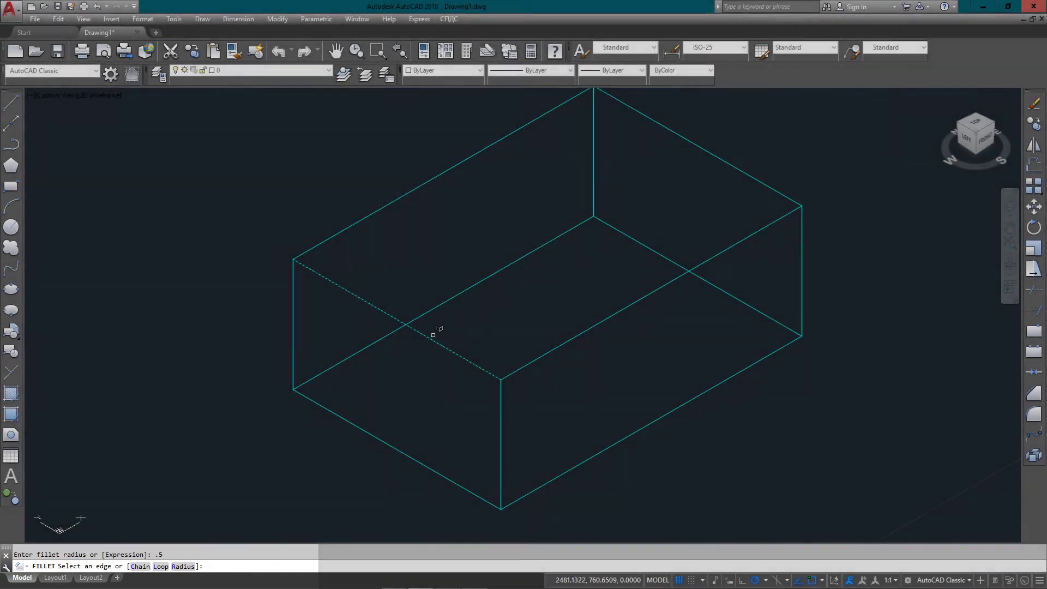
left_click(442, 340)
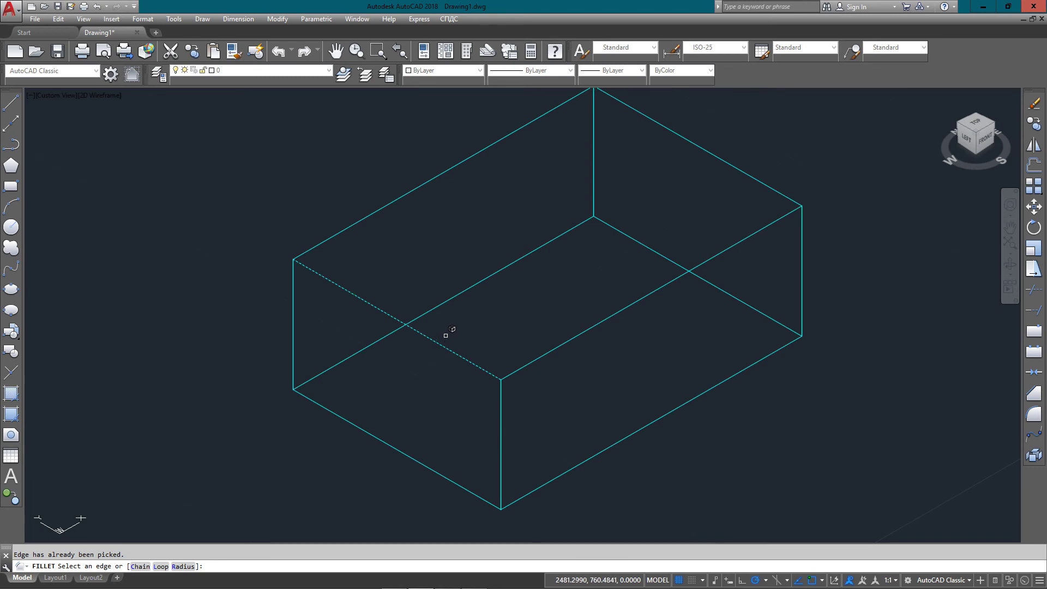
key("Return")
scroll(510, 371, "up", 2)
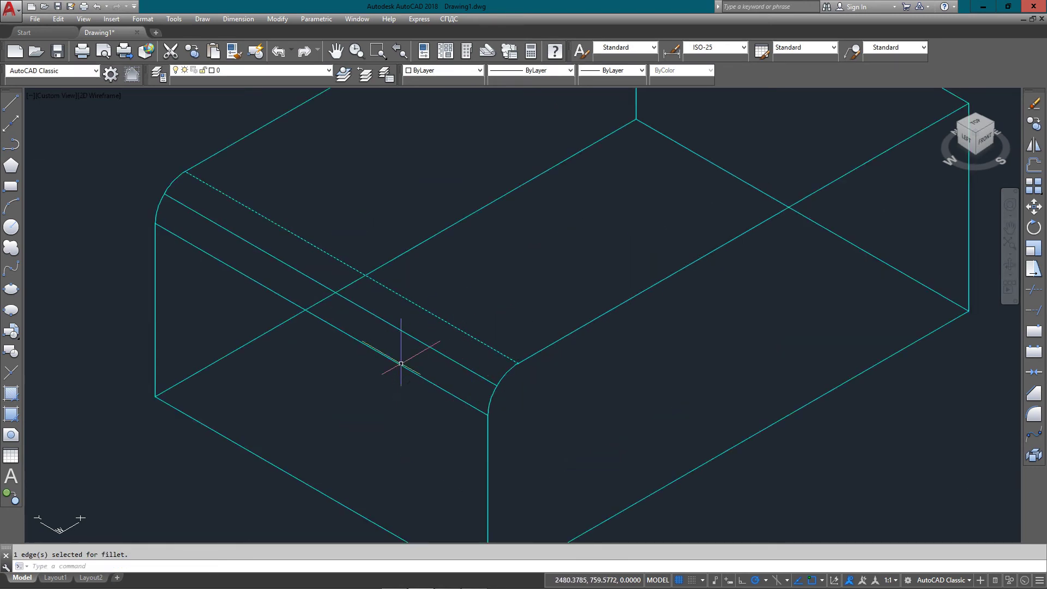
scroll(399, 292, "down", 3)
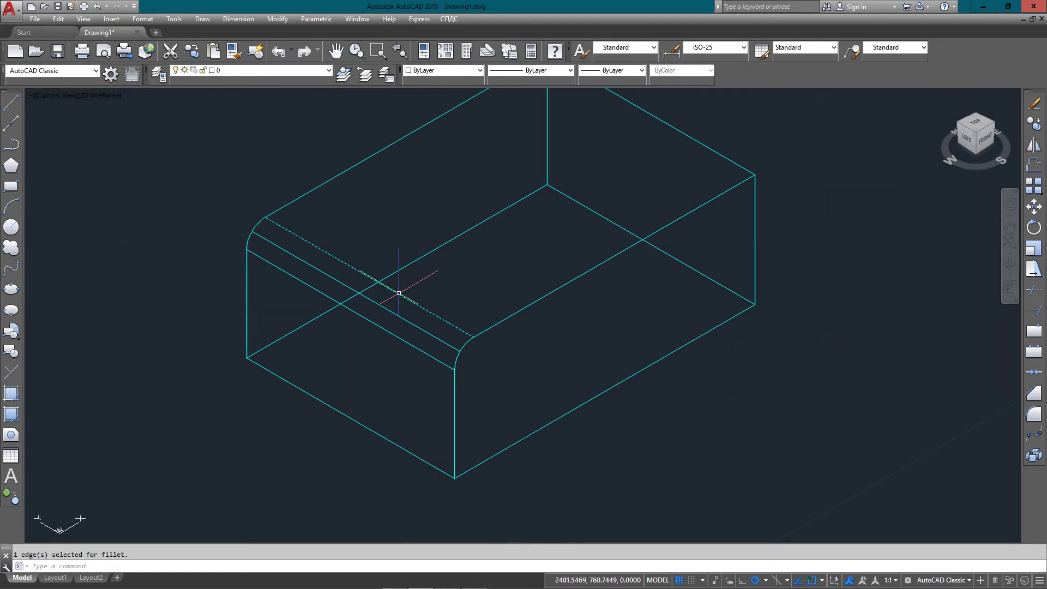
scroll(398, 293, "up", 1)
middle_click_drag(399, 293, 399, 325)
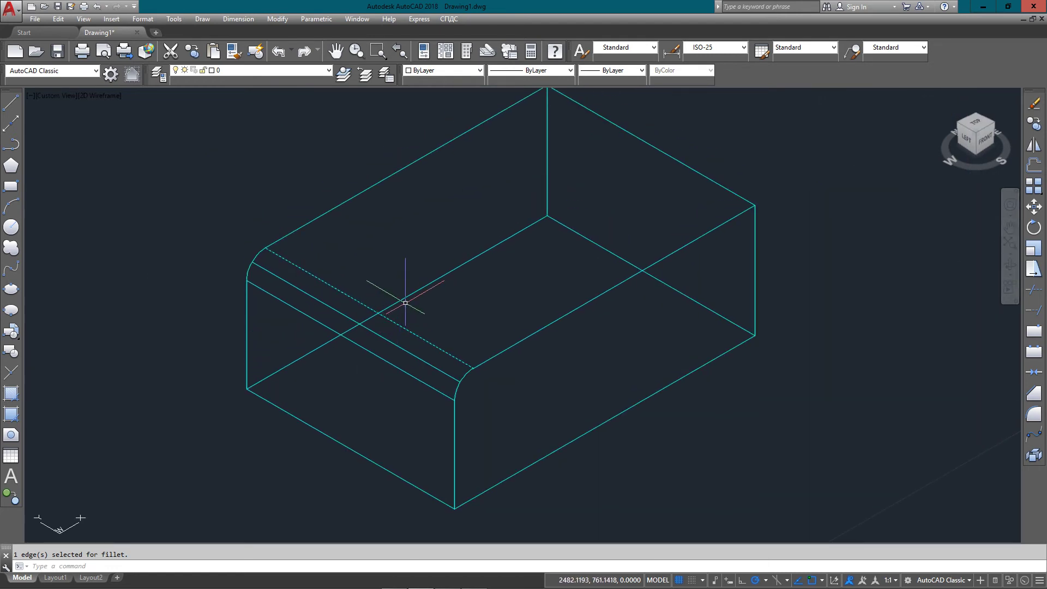
key("ctrl+z")
key("ctrl+z")
key("ctrl+z")
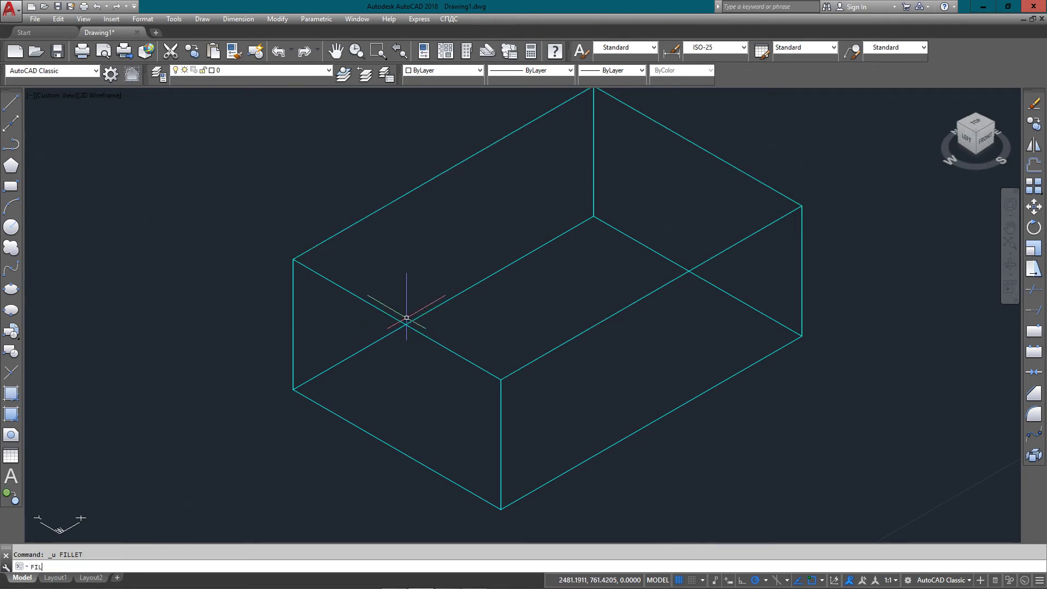
key("Return")
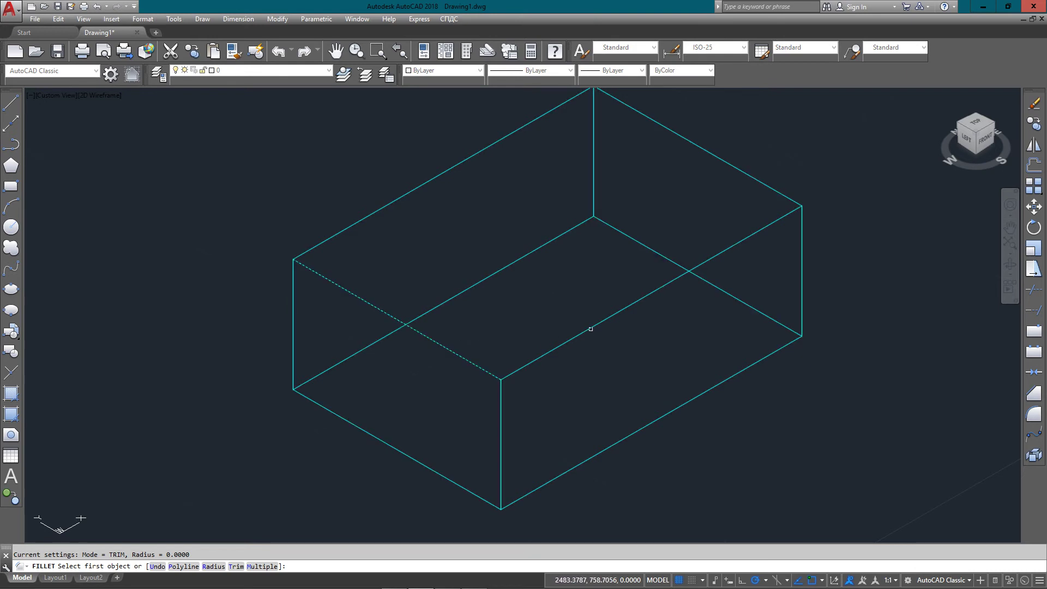
type("r")
key("Return")
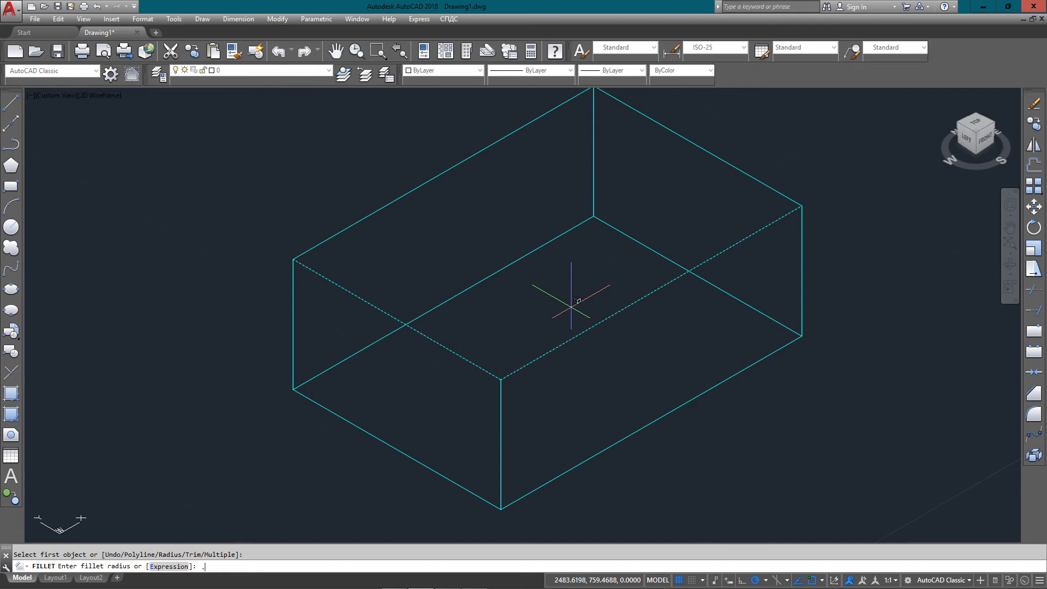
type(".5")
key("Return")
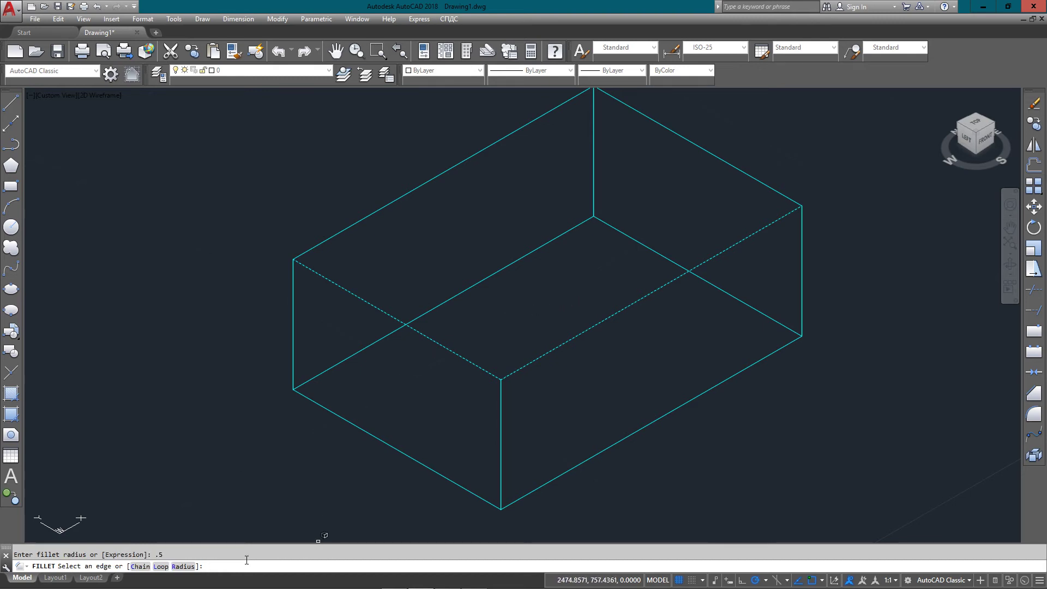
left_click(140, 567)
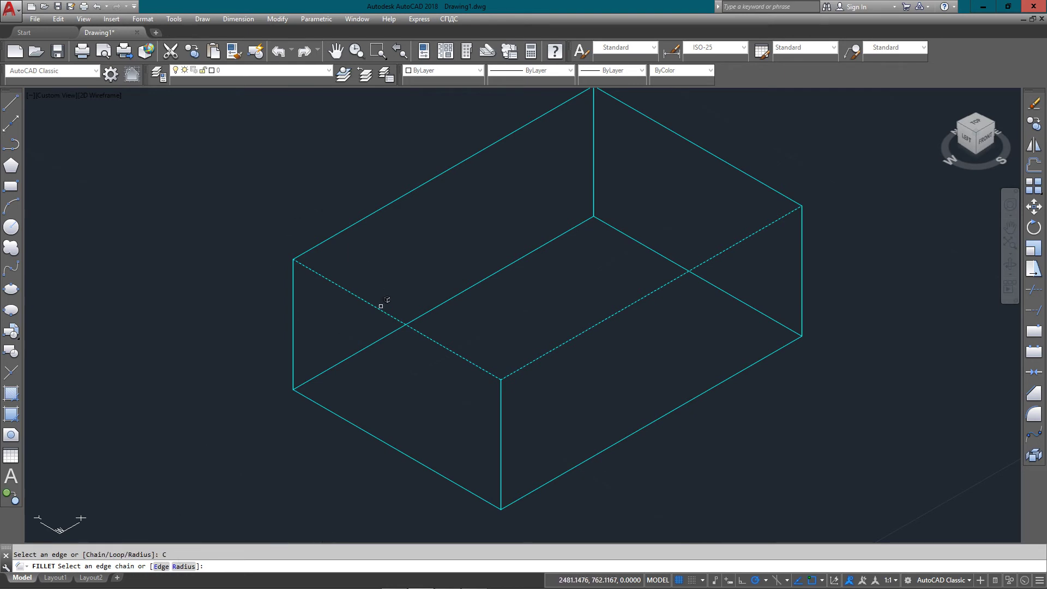
left_click(423, 335)
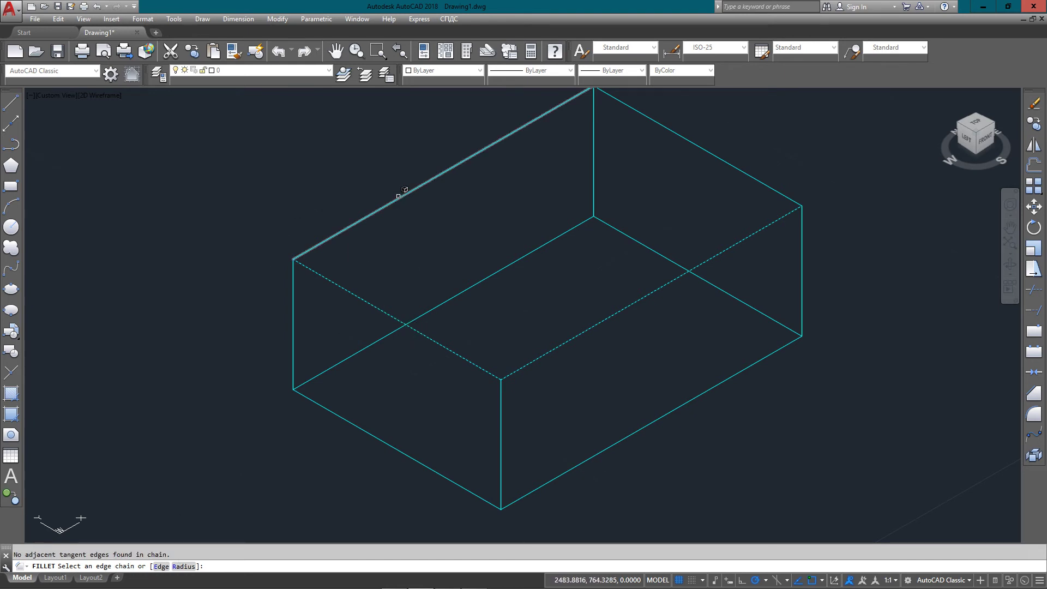
left_click(403, 196)
left_click(727, 162)
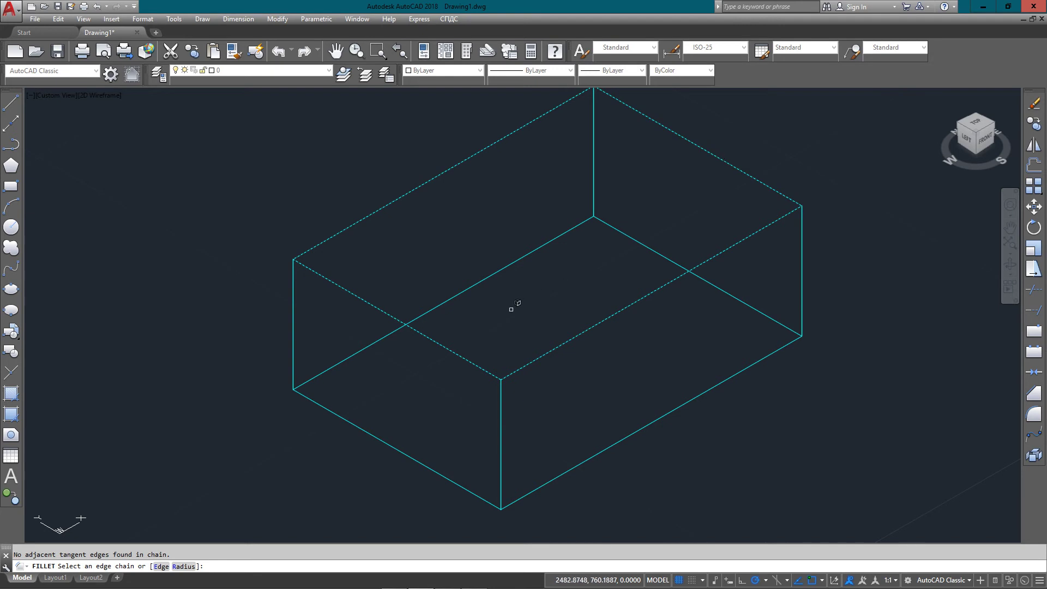
left_click(434, 338)
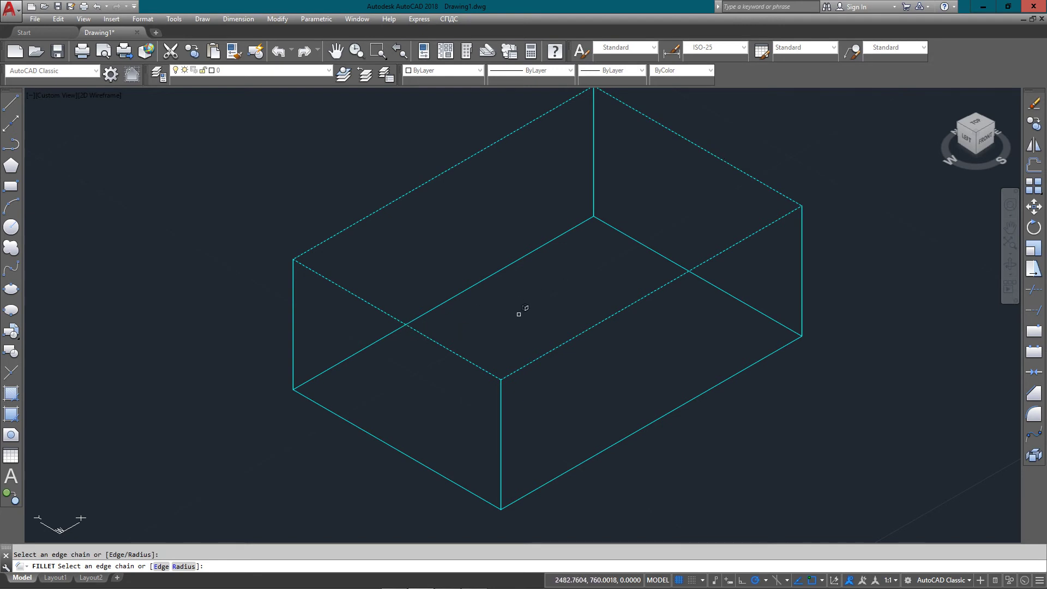
key("Return")
key("Return")
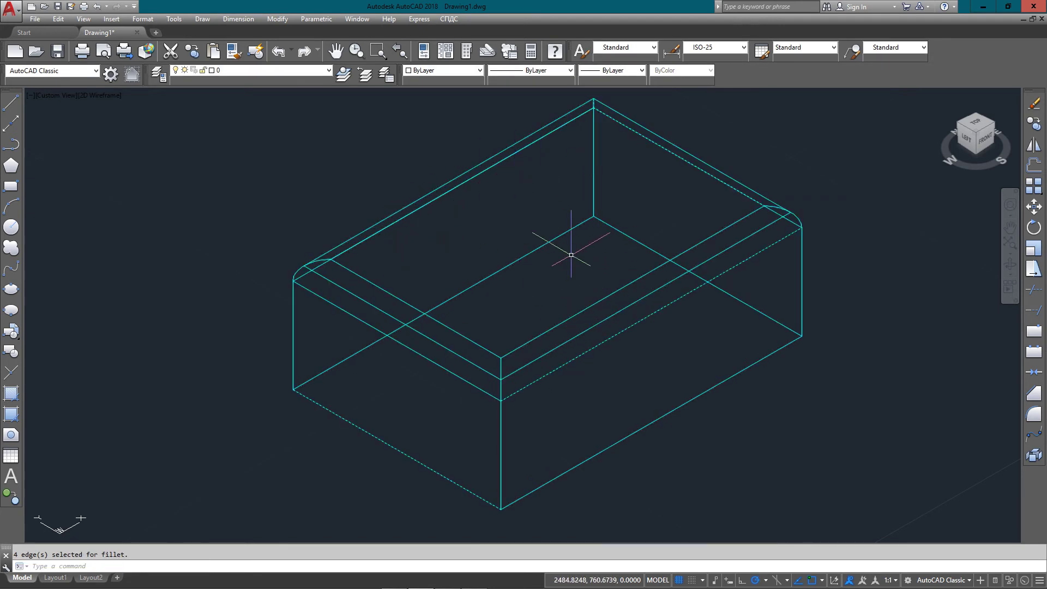
middle_click_drag(571, 255, 535, 253)
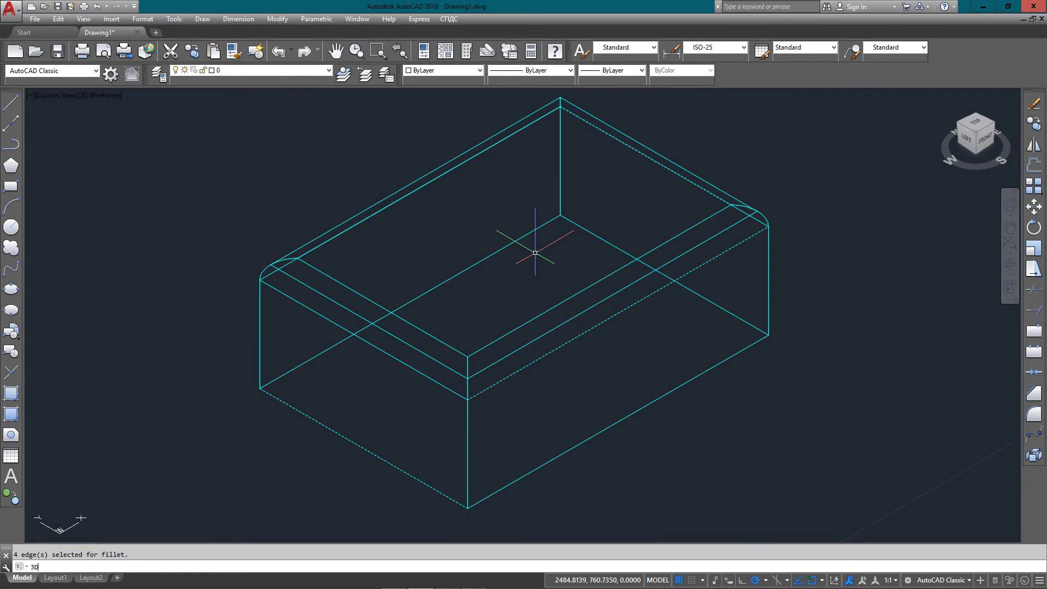
type("3D")
key("Return")
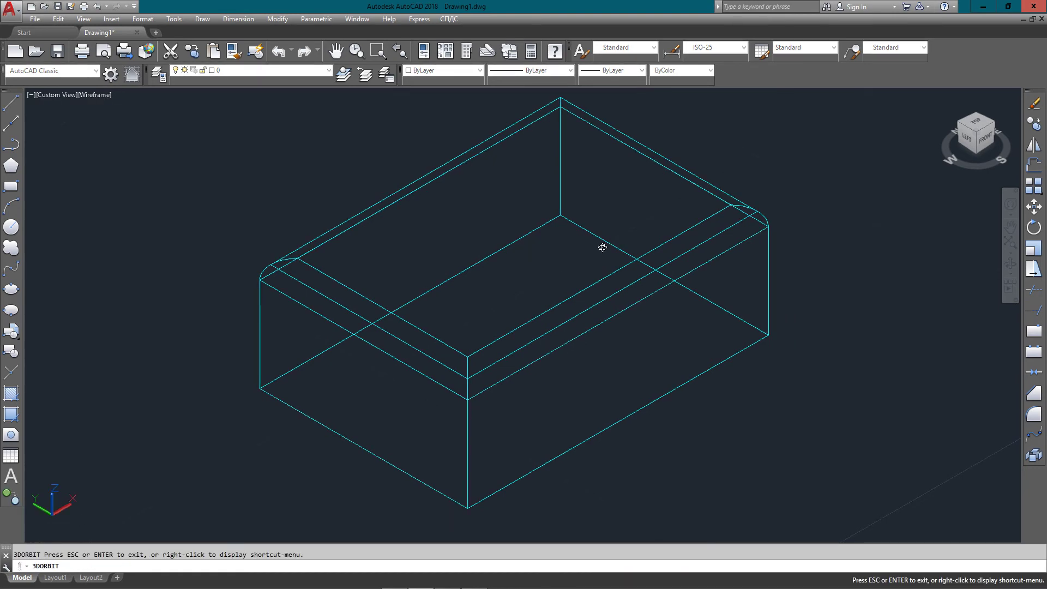
left_click_drag(602, 247, 572, 221)
key("Escape")
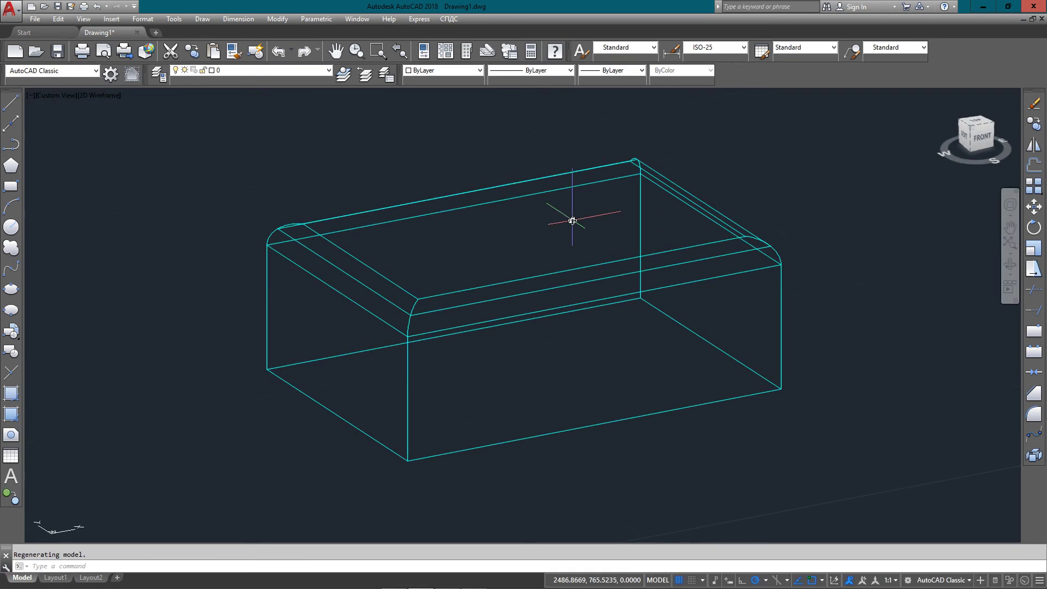
middle_click_drag(509, 217, 464, 248)
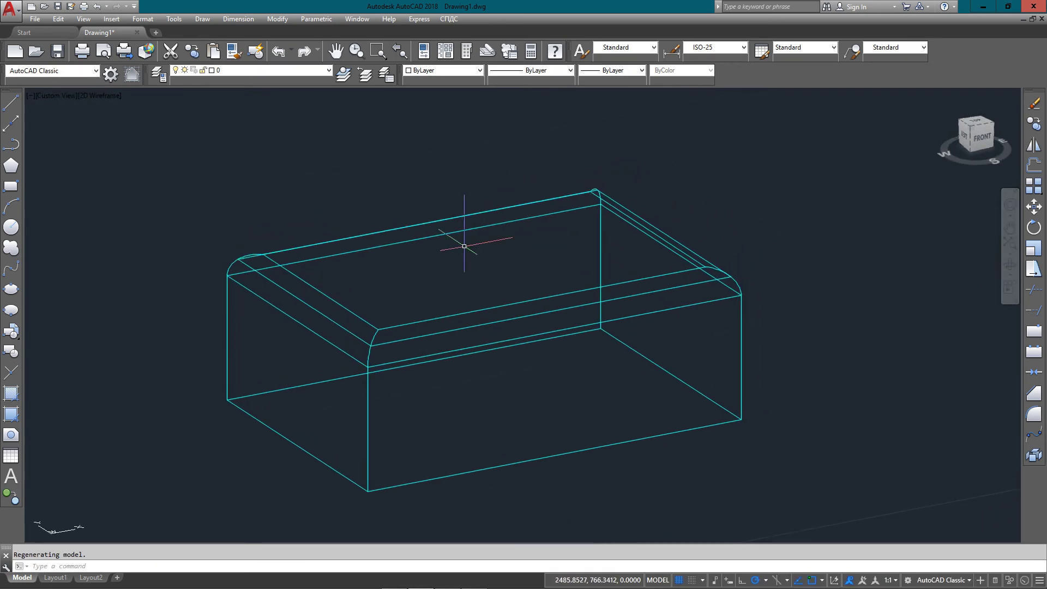
type("3DO")
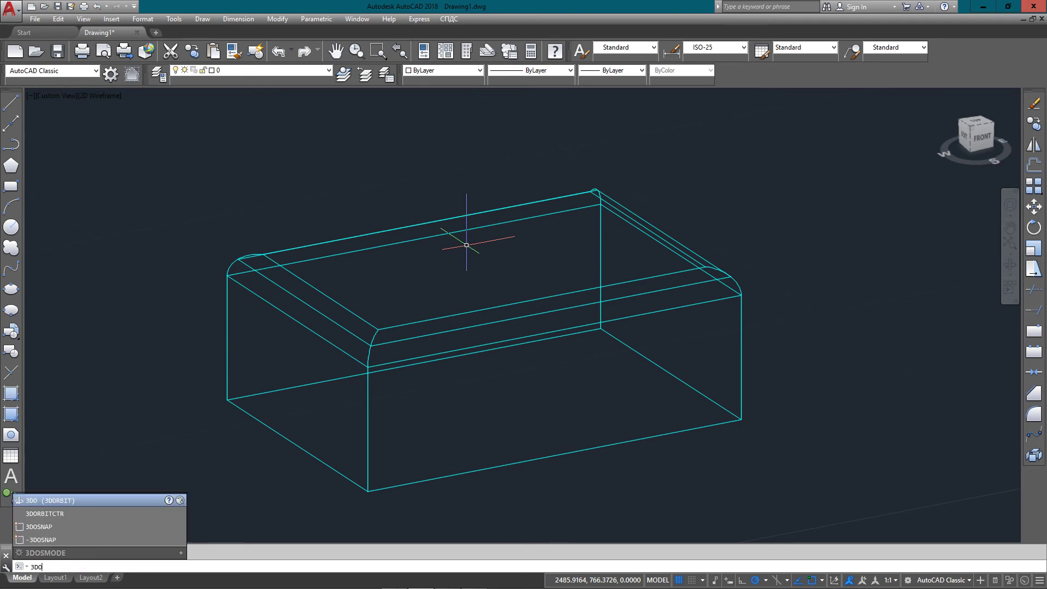
key("Return")
mouse_move(447, 278)
left_mouse_down()
mouse_move(451, 300)
mouse_move(556, 306)
mouse_move(624, 269)
mouse_move(512, 290)
mouse_move(378, 267)
mouse_move(381, 335)
mouse_move(451, 304)
mouse_move(451, 281)
mouse_move(449, 293)
left_mouse_up()
key("Escape")
key("ctrl+z")
key("ctrl+z")
key("ctrl+z")
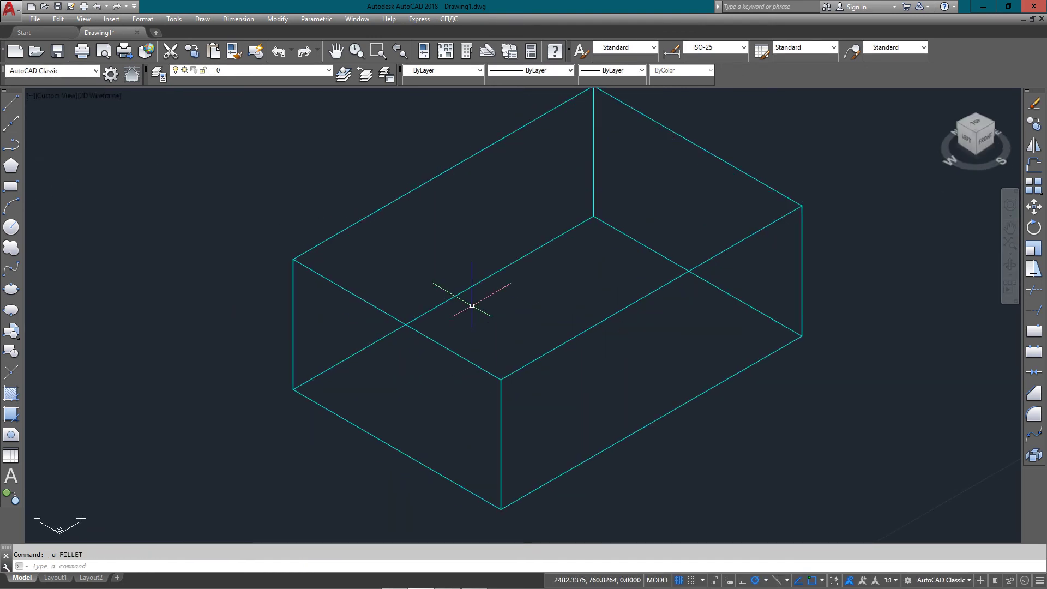
Draw a 1×1×1 cube beside the cyan box with BOX and @1,1,1
middle_click_drag(472, 305, 469, 305)
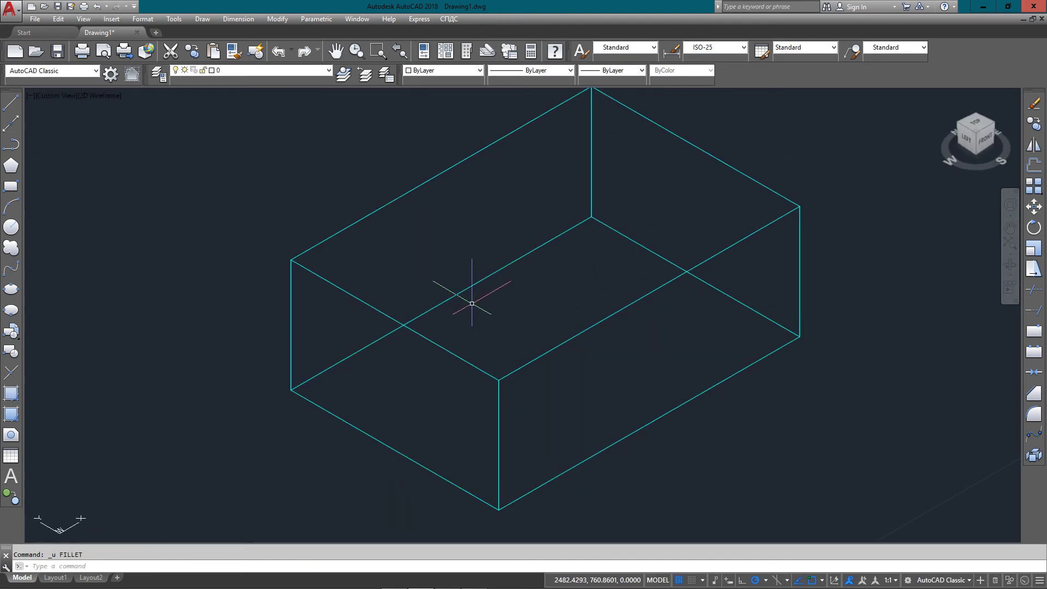
scroll(239, 271, "down", 3)
type("box")
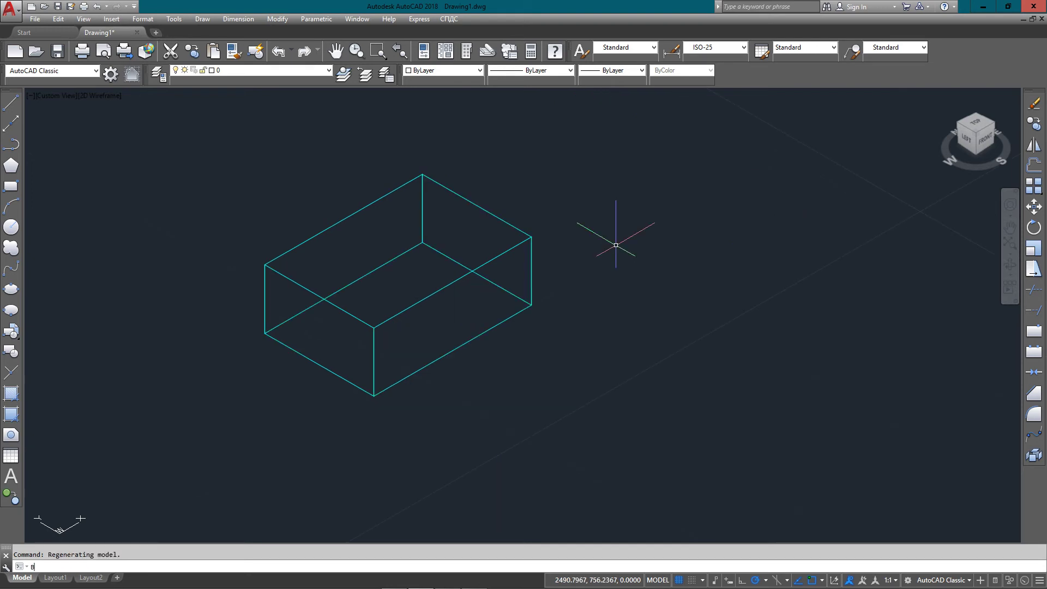
key("Return")
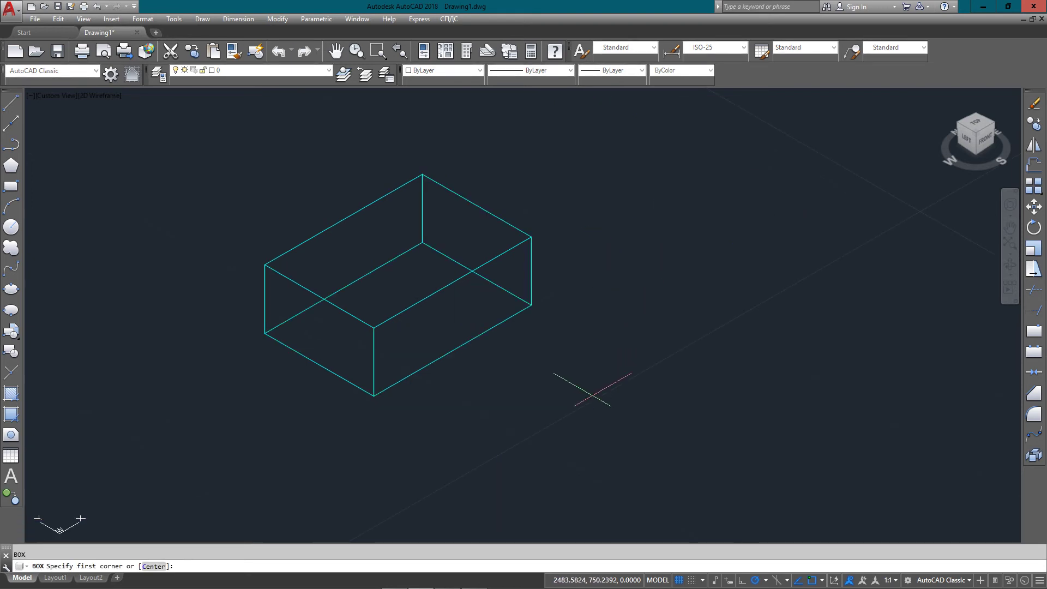
left_click(593, 382)
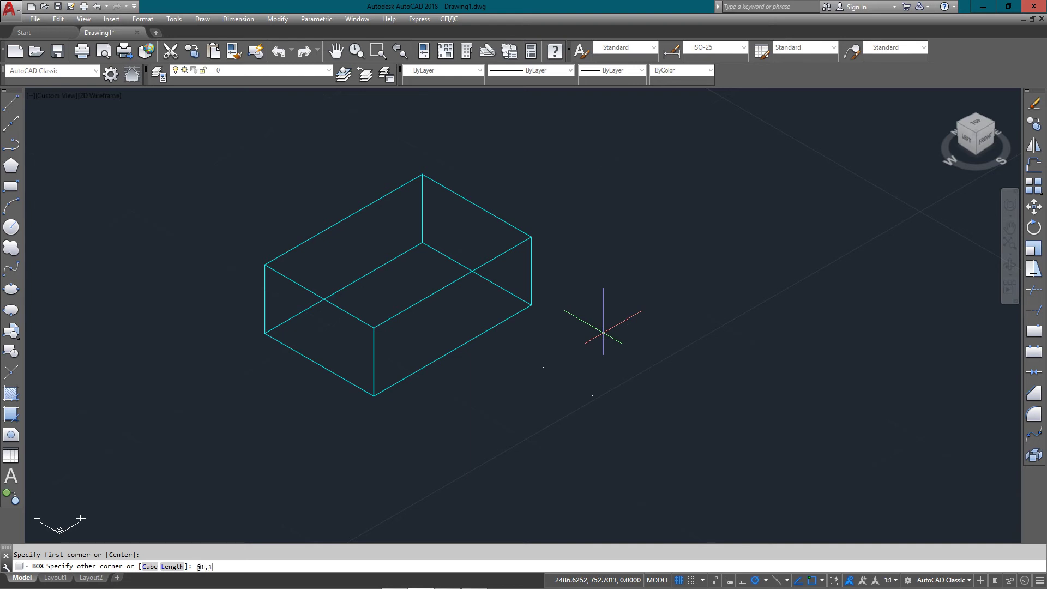
type("@1,1,1")
key("Return")
Move the small cube onto the GREEN layer
left_click(578, 375)
left_click(469, 240)
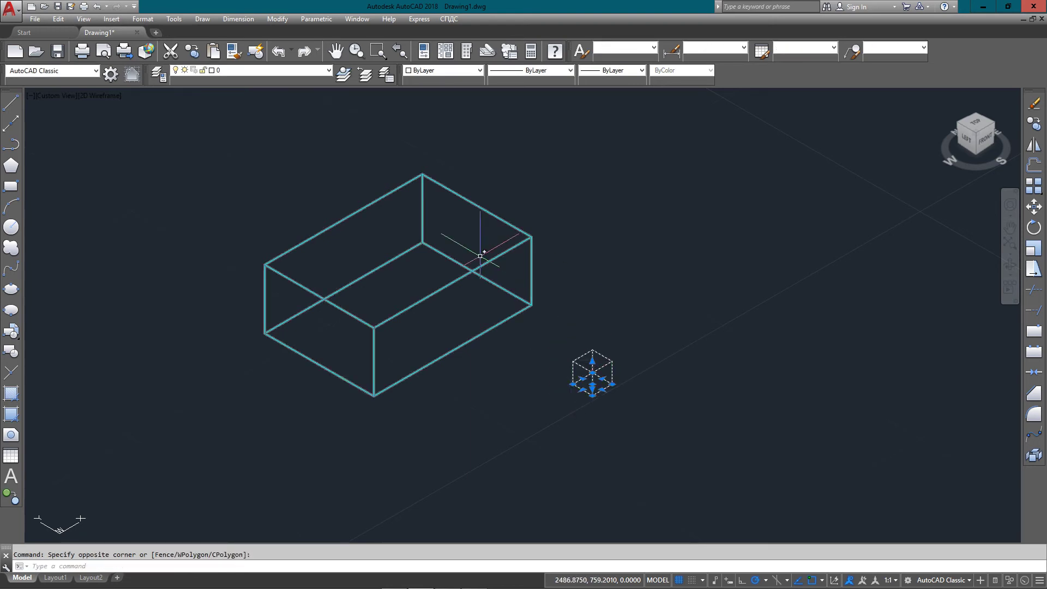
left_click(280, 70)
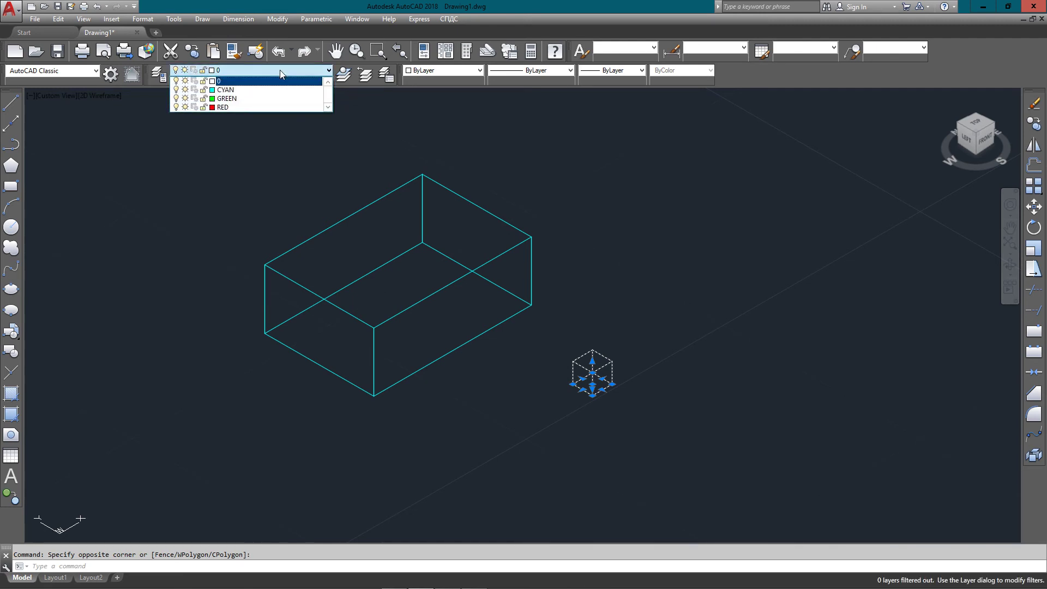
left_click(271, 99)
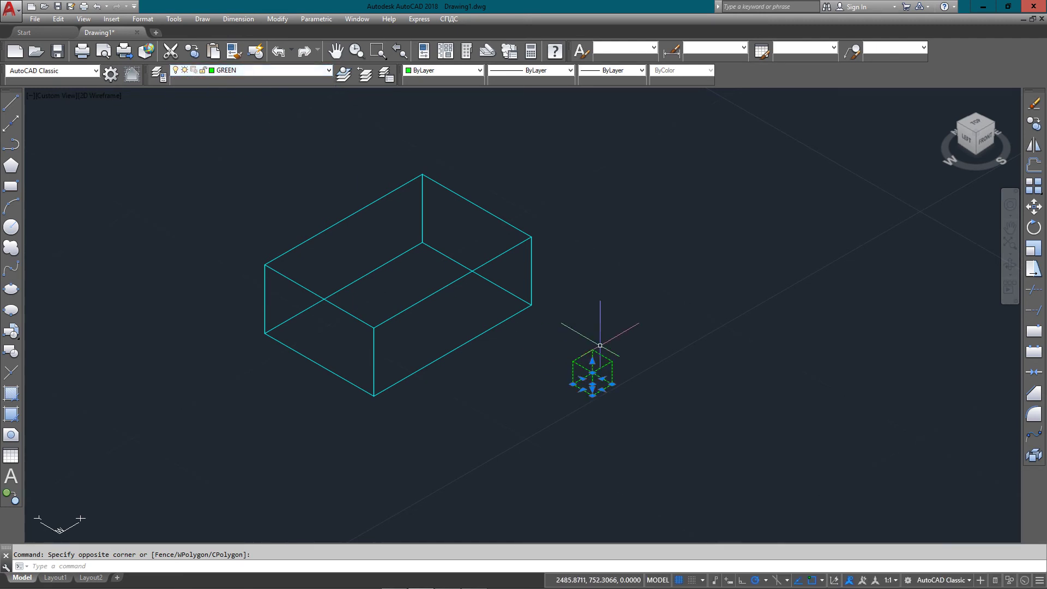
scroll(650, 367, "up", 3)
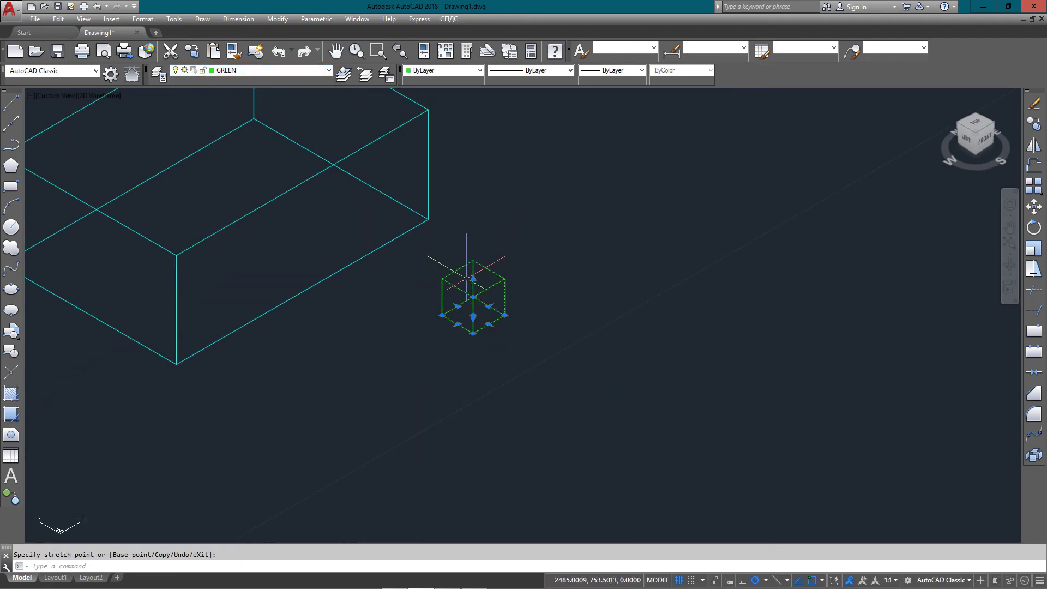
scroll(467, 280, "down", 1)
left_click(514, 375)
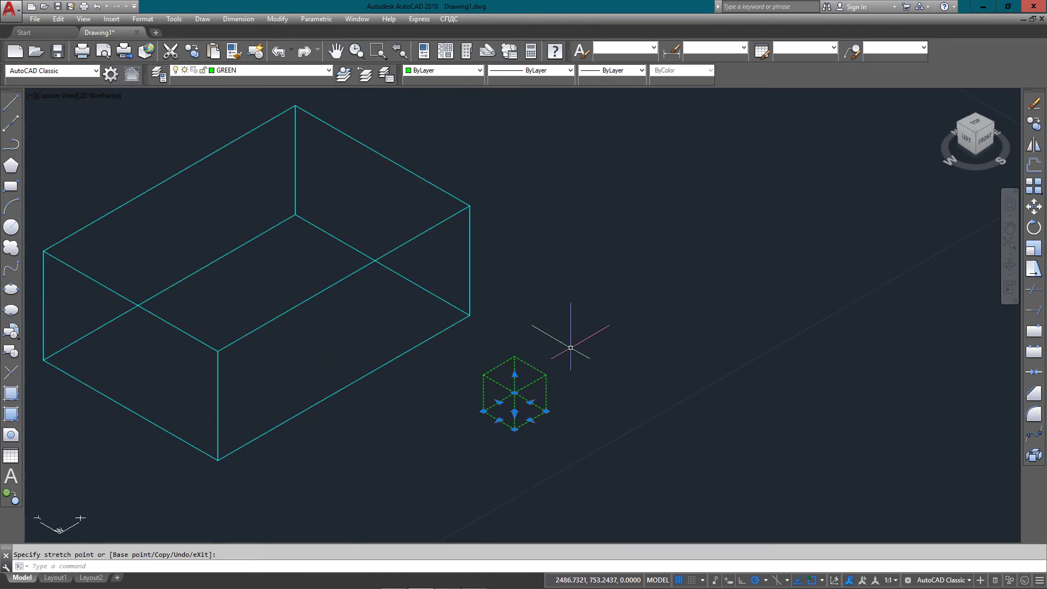
key("Escape")
type("3DALIGN")
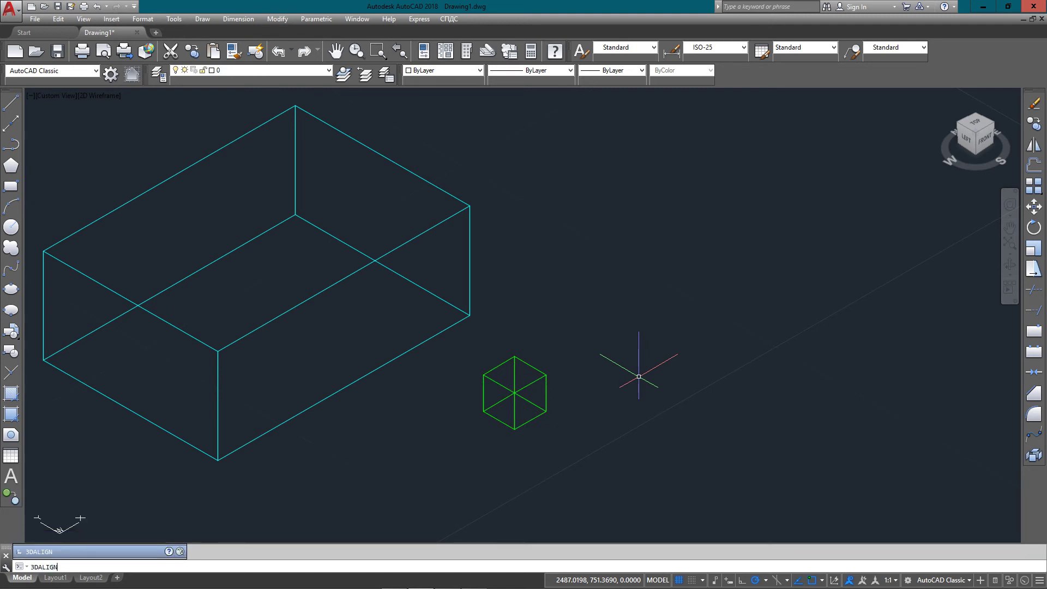
Start 3DALIGN on the green cube, then cancel it
key("Return")
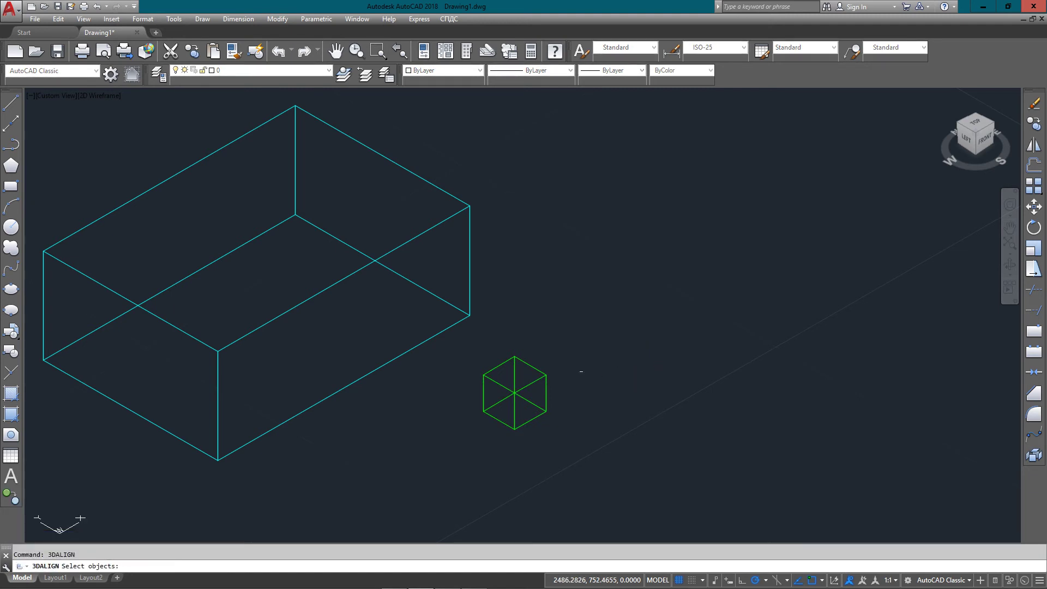
left_click(530, 365)
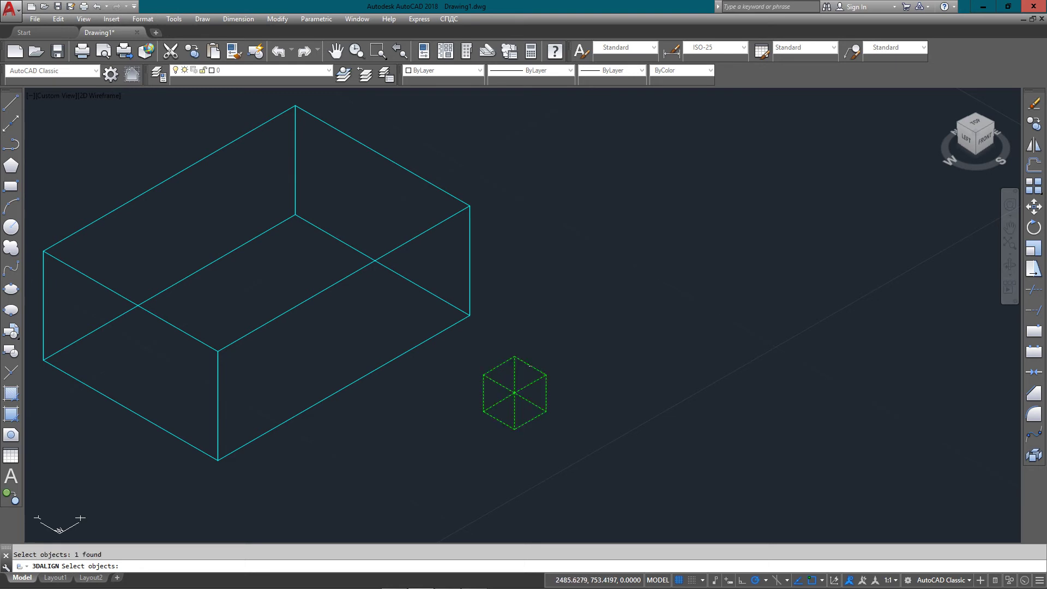
key("Return")
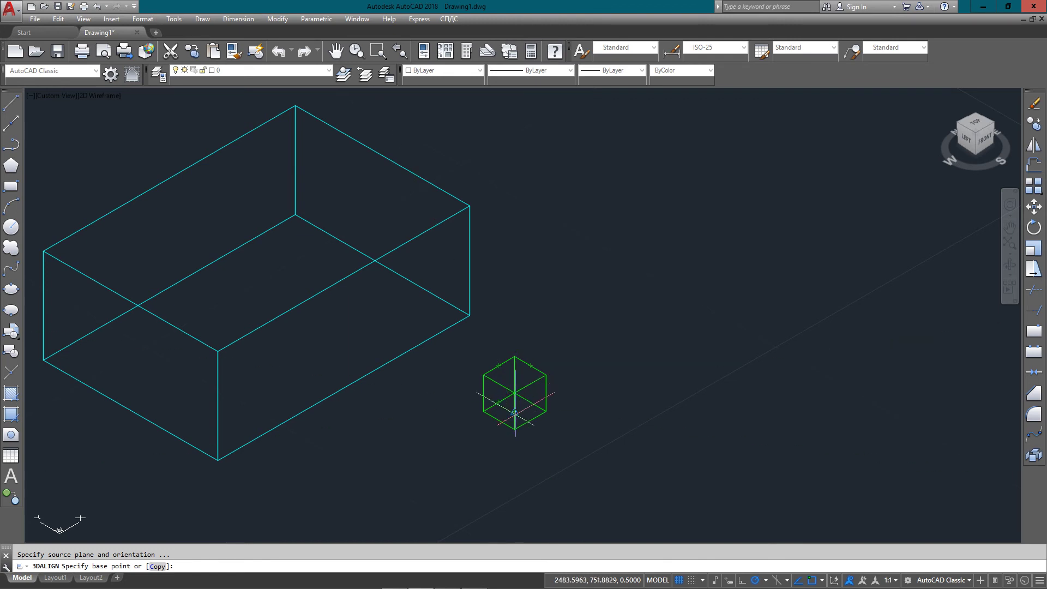
key("Escape")
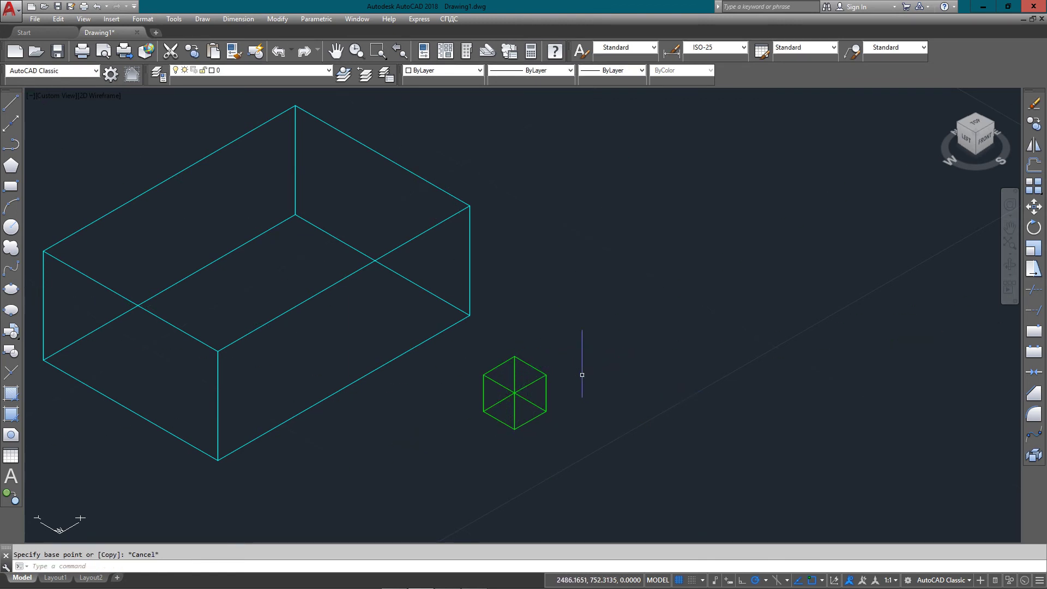
Orbit with 3DO to view the cube and box from the left side
type("3DO")
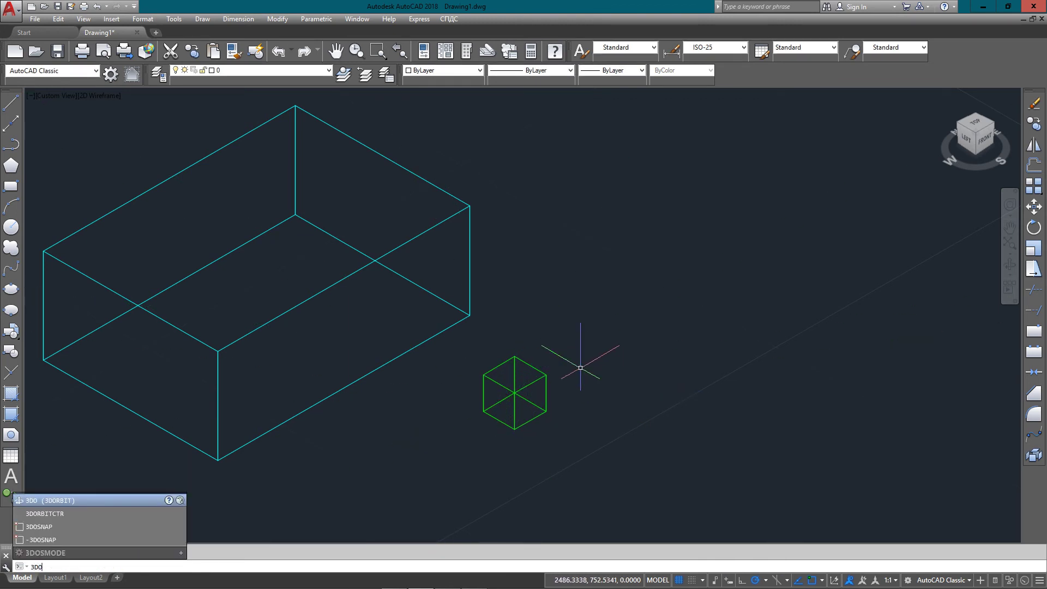
key("Return")
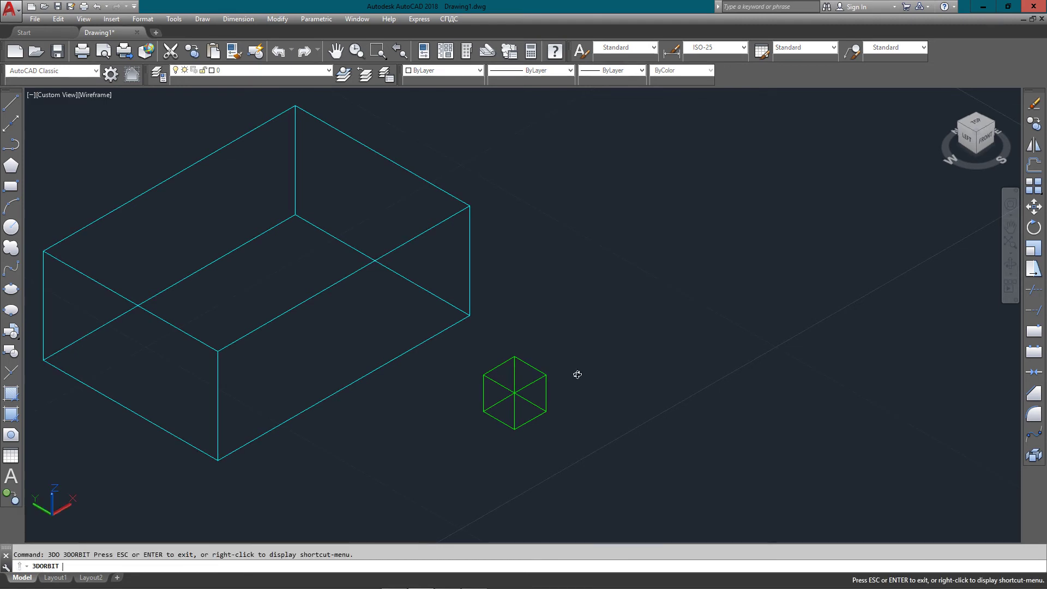
left_click_drag(500, 398, 547, 379)
scroll(522, 369, "up", 3)
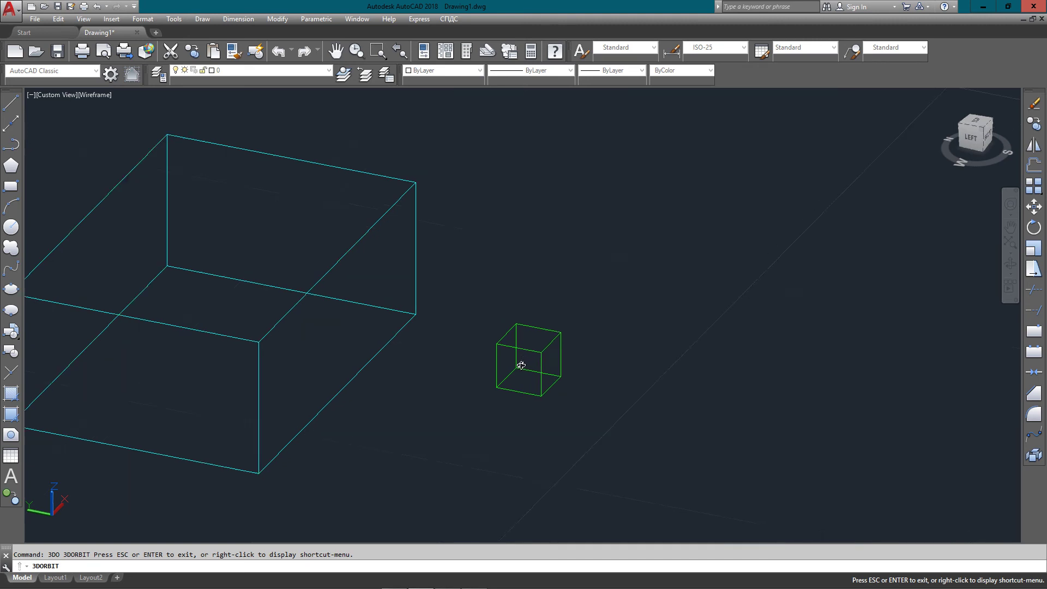
key("Escape")
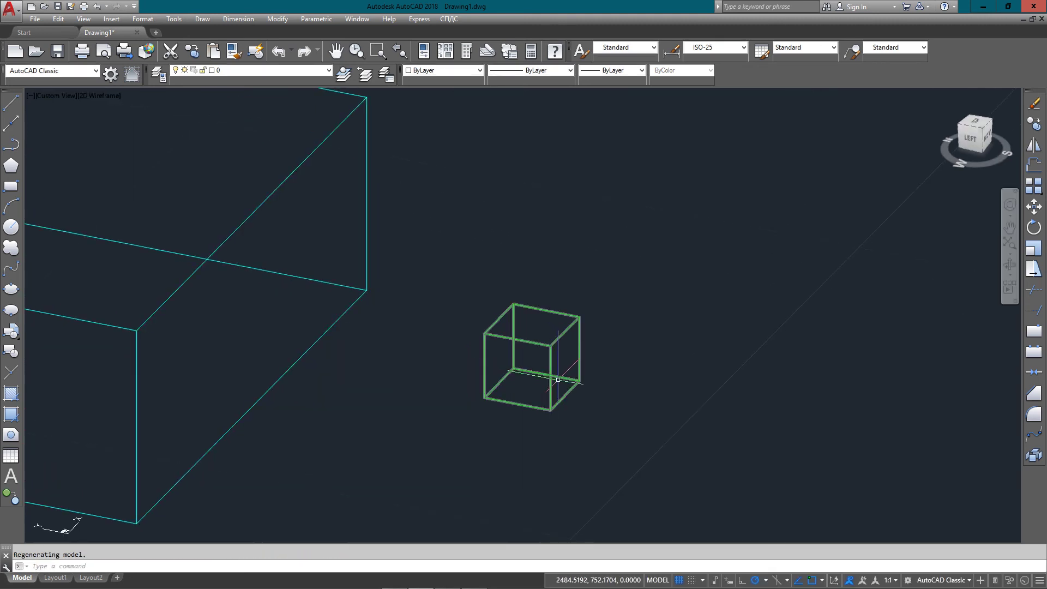
scroll(563, 326, "down", 2)
Run 3DALIGN on the green cube and pick two source points on its bottom edges
type("3DO")
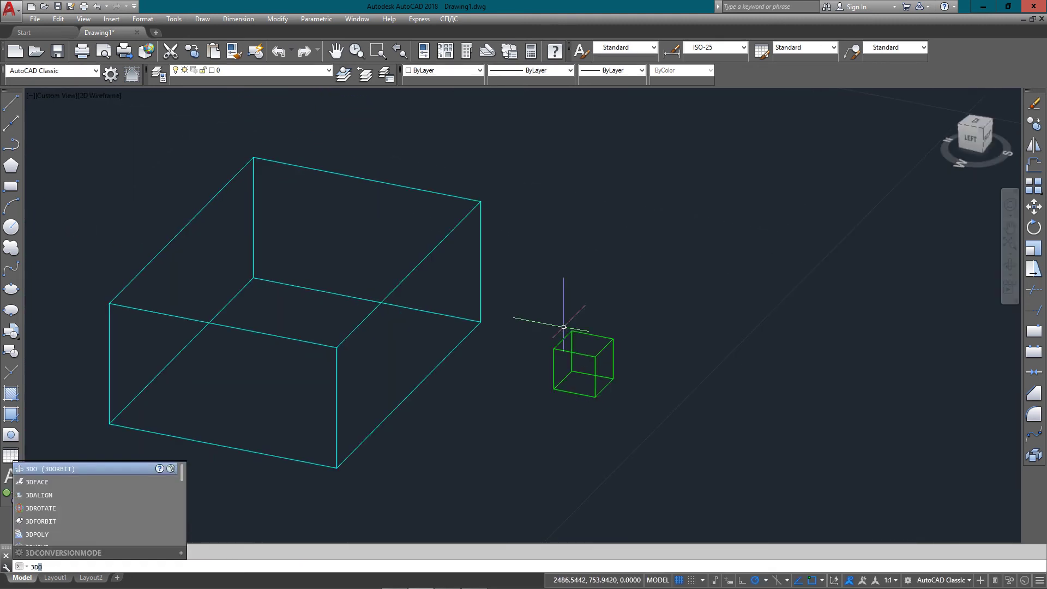
key("BackSpace")
type("AL")
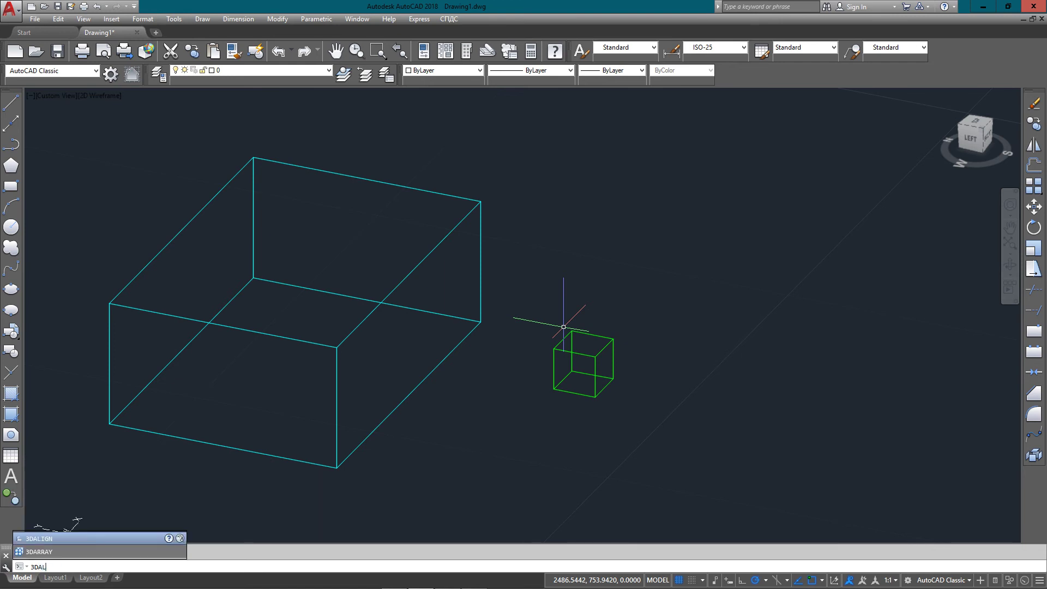
type("IGN")
key("Return")
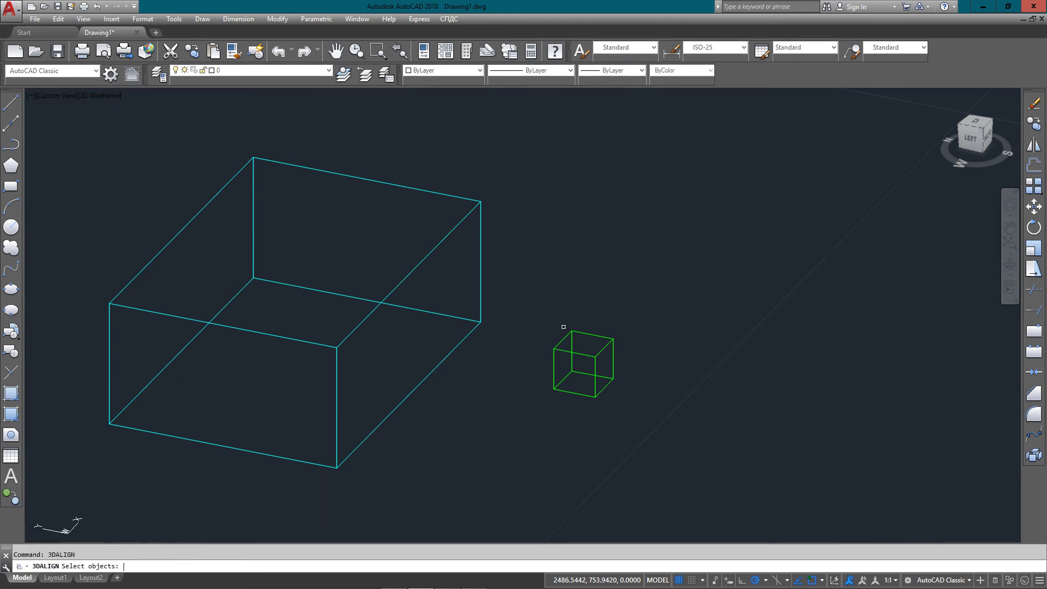
scroll(584, 340, "up", 5)
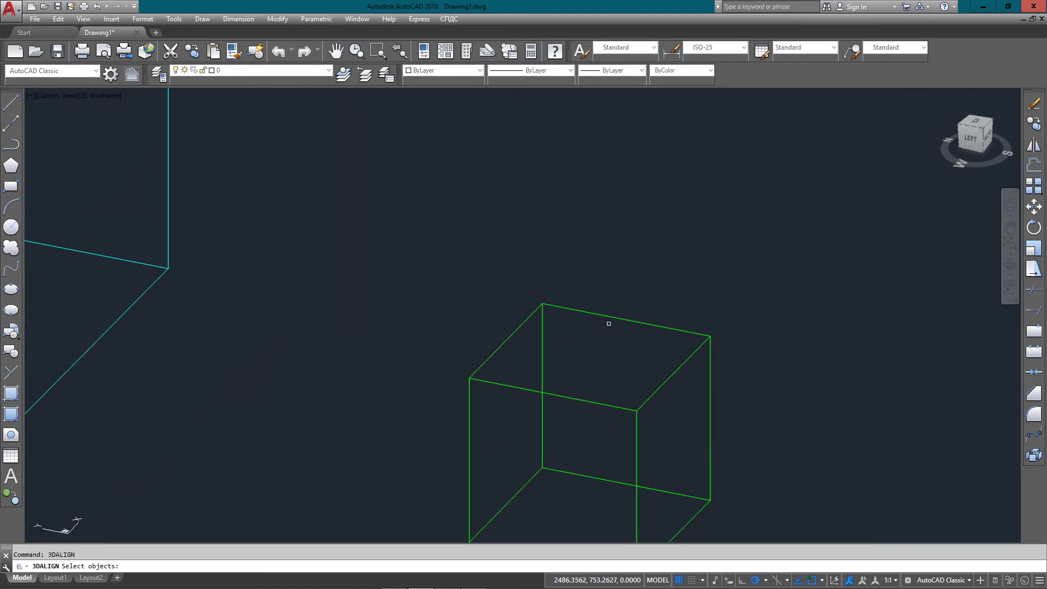
left_click(608, 323)
scroll(610, 315, "down", 5)
scroll(568, 281, "up", 5)
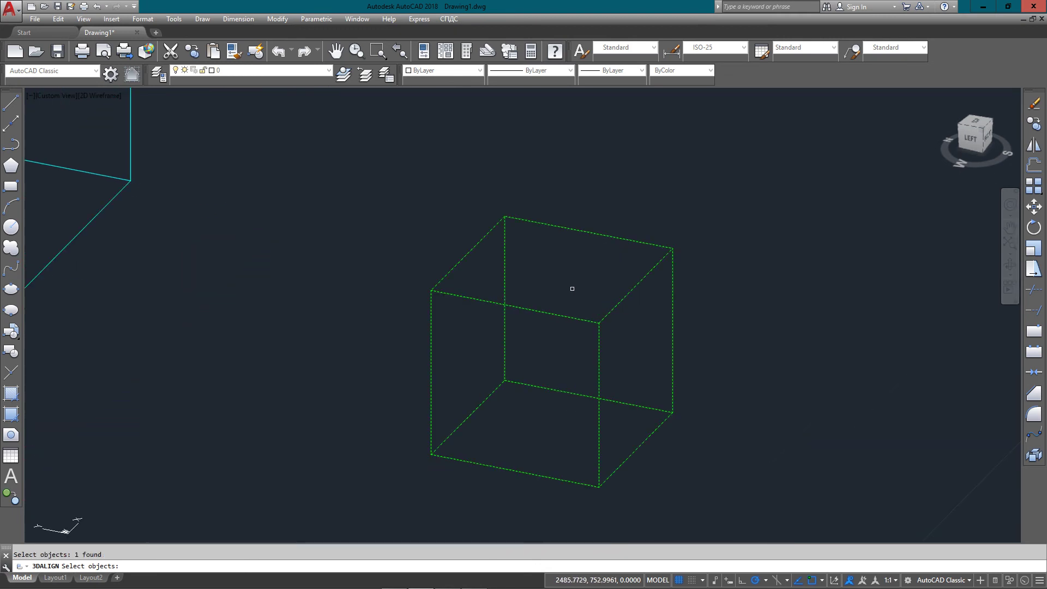
key("Return")
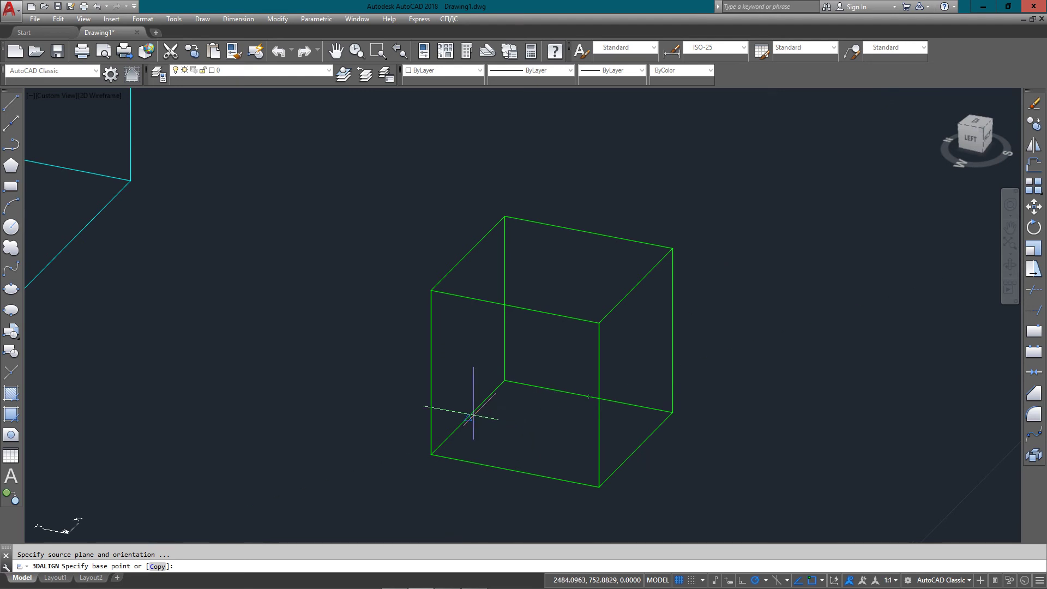
left_click(553, 433)
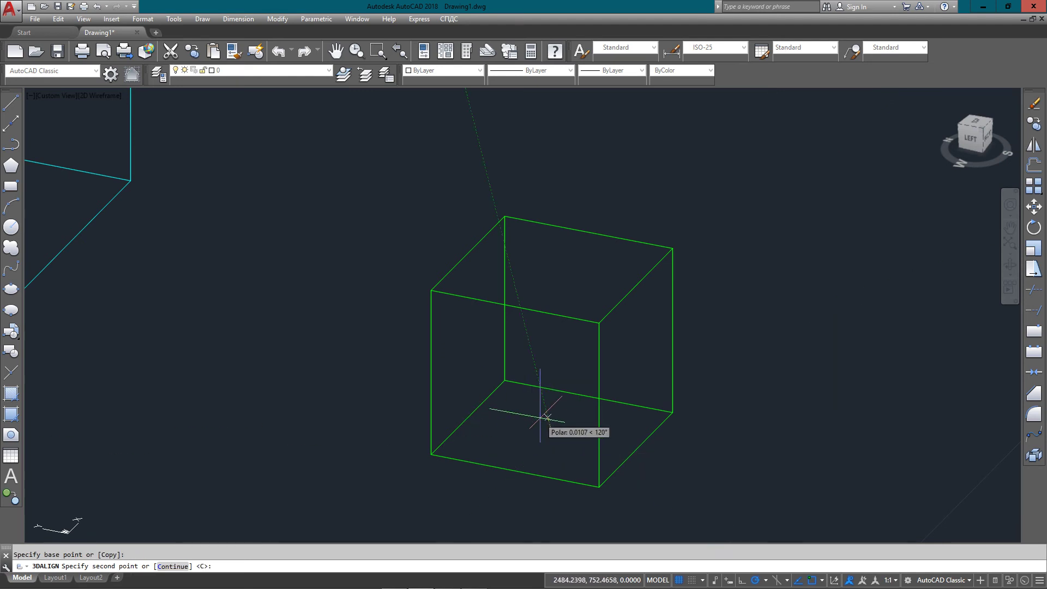
left_click(515, 471)
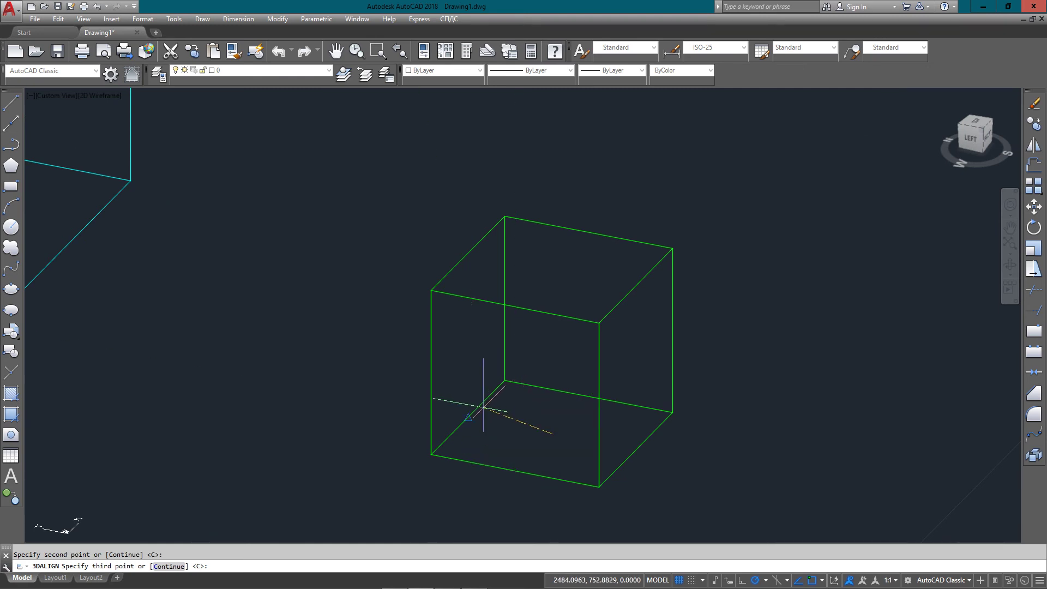
key("Return")
Pick two destination points on the cyan box's top face
scroll(468, 418, "down", 5)
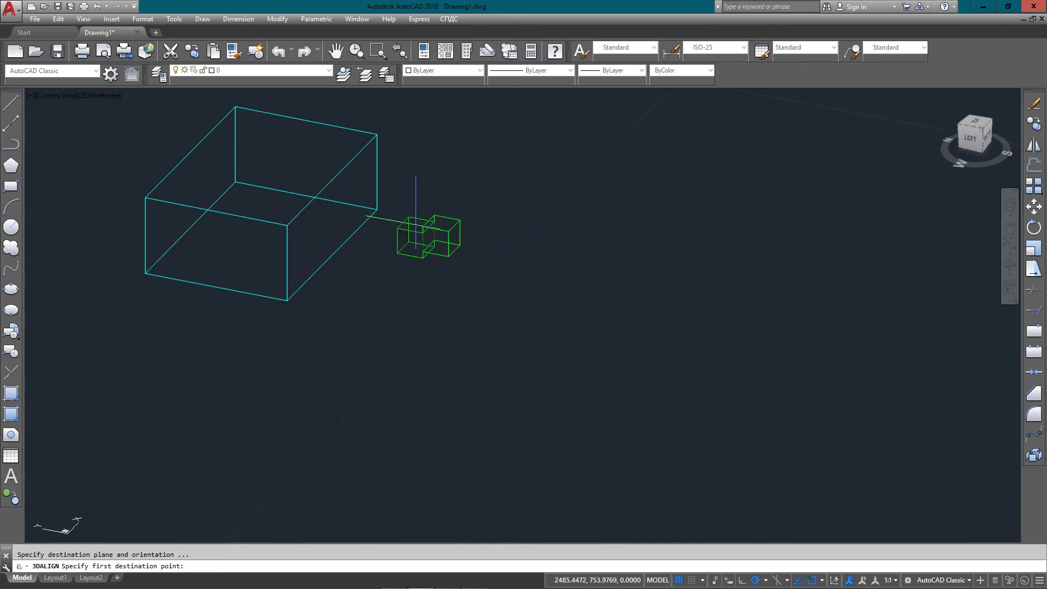
middle_click_drag(353, 220, 447, 308)
scroll(344, 207, "up", 4)
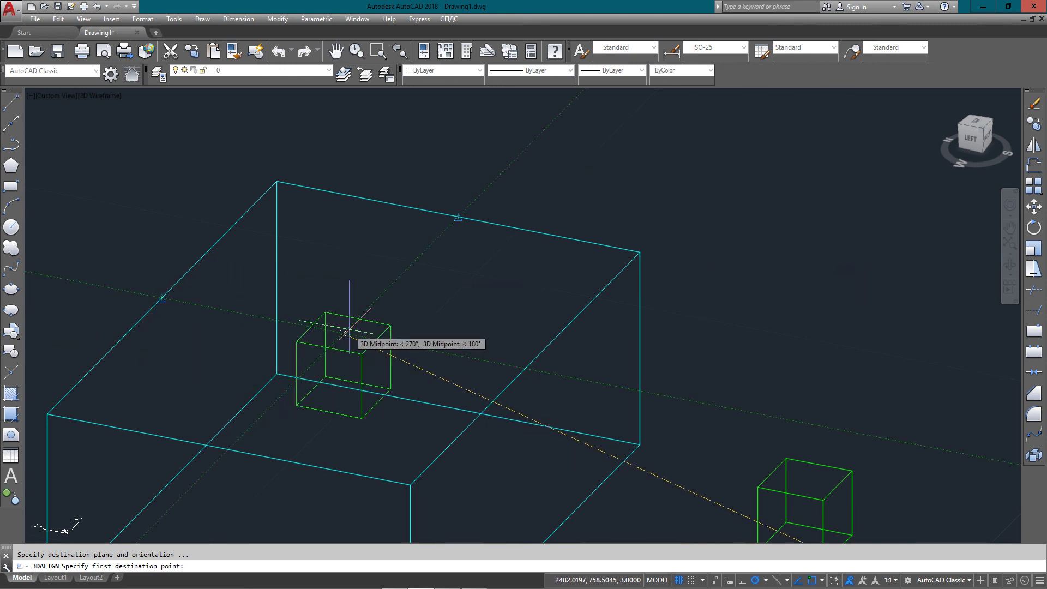
left_click(343, 332)
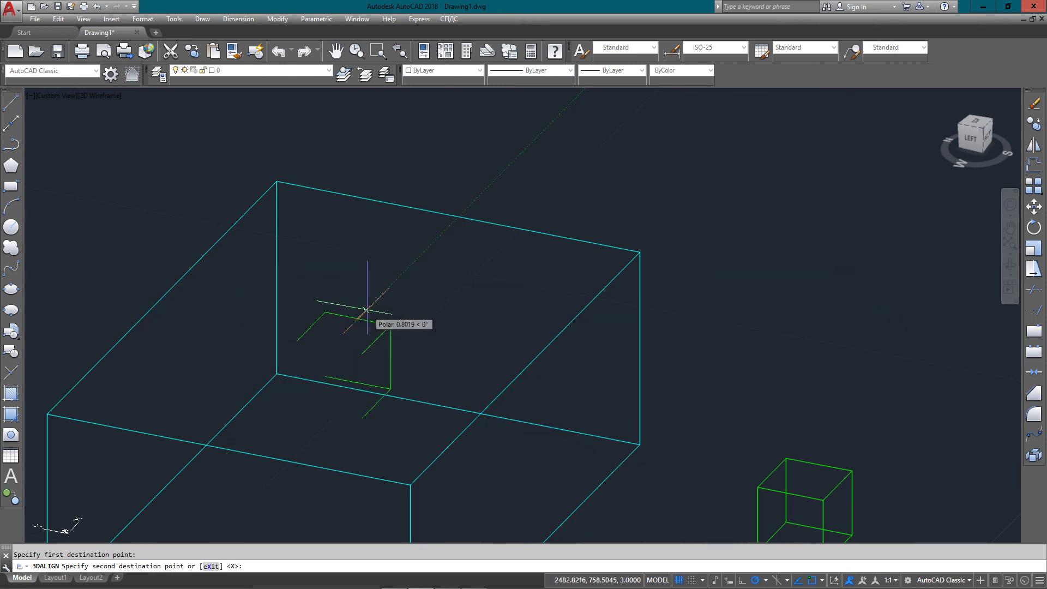
left_click(373, 305)
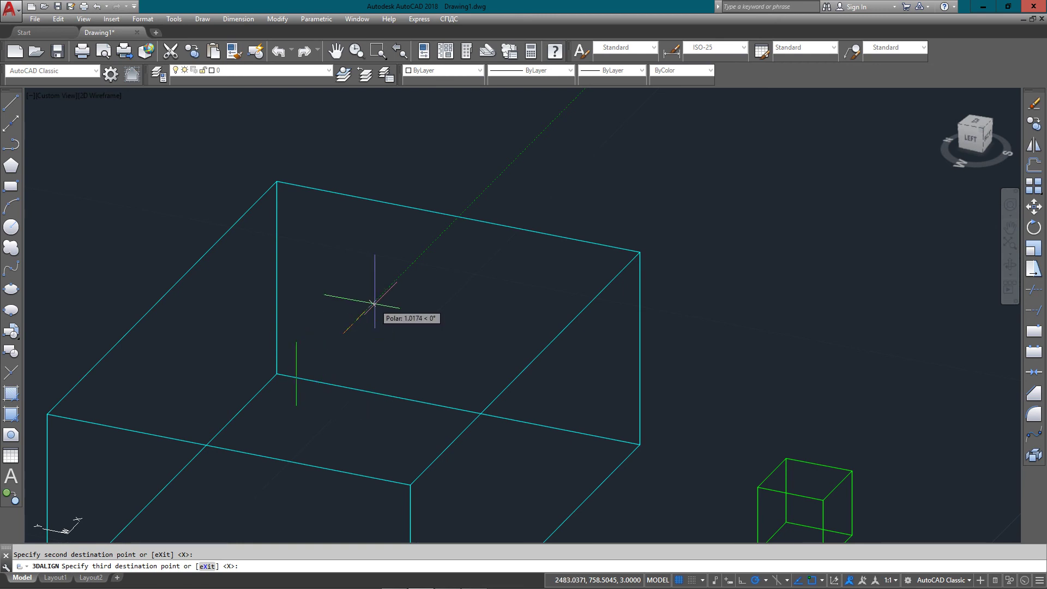
key("Return")
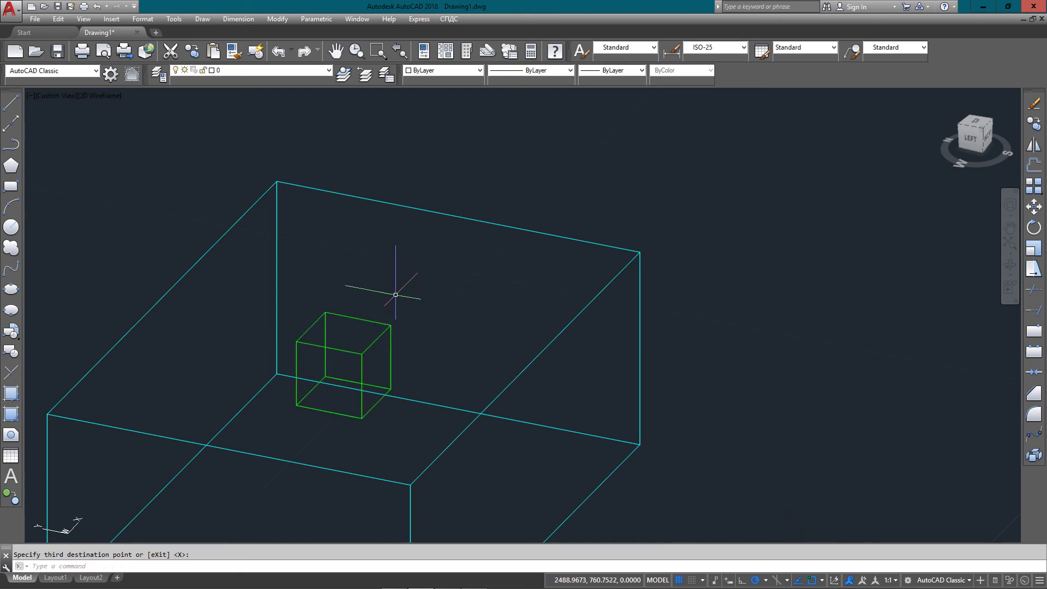
scroll(418, 289, "down", 1)
type("3D")
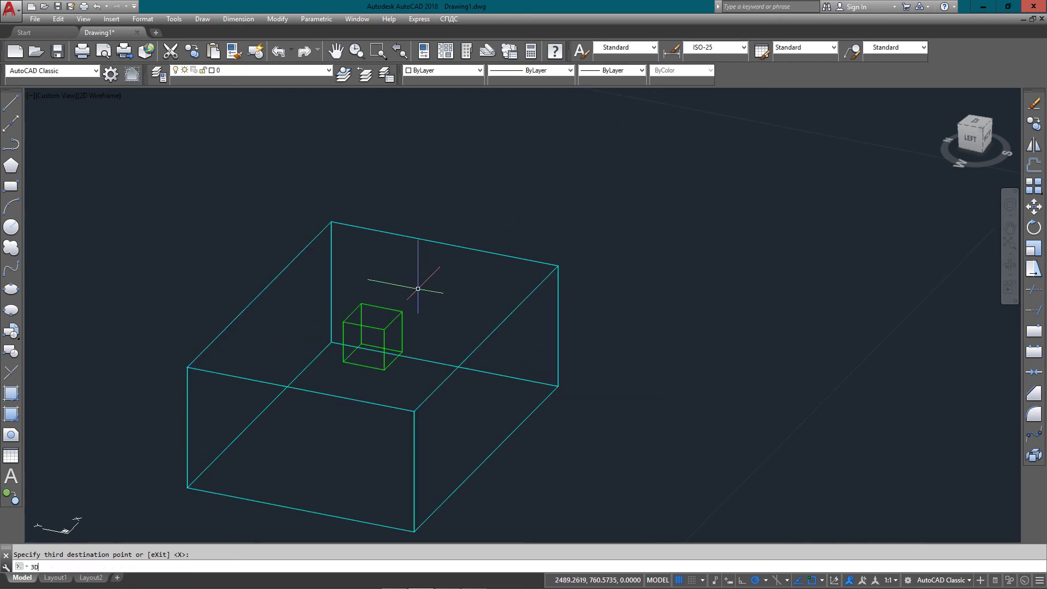
type("ORBIT")
key("Return")
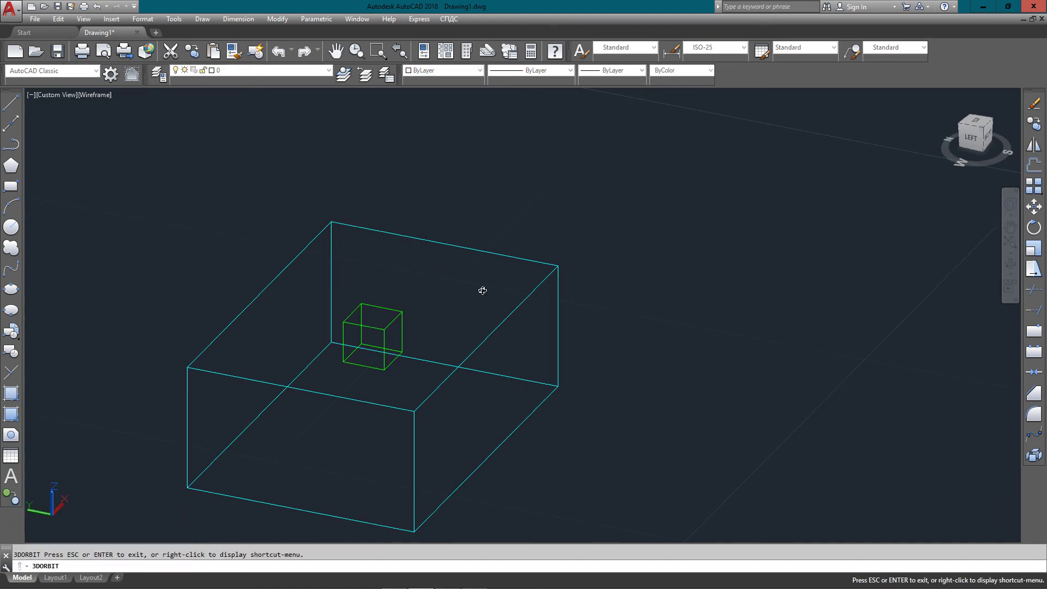
left_click_drag(483, 290, 315, 300)
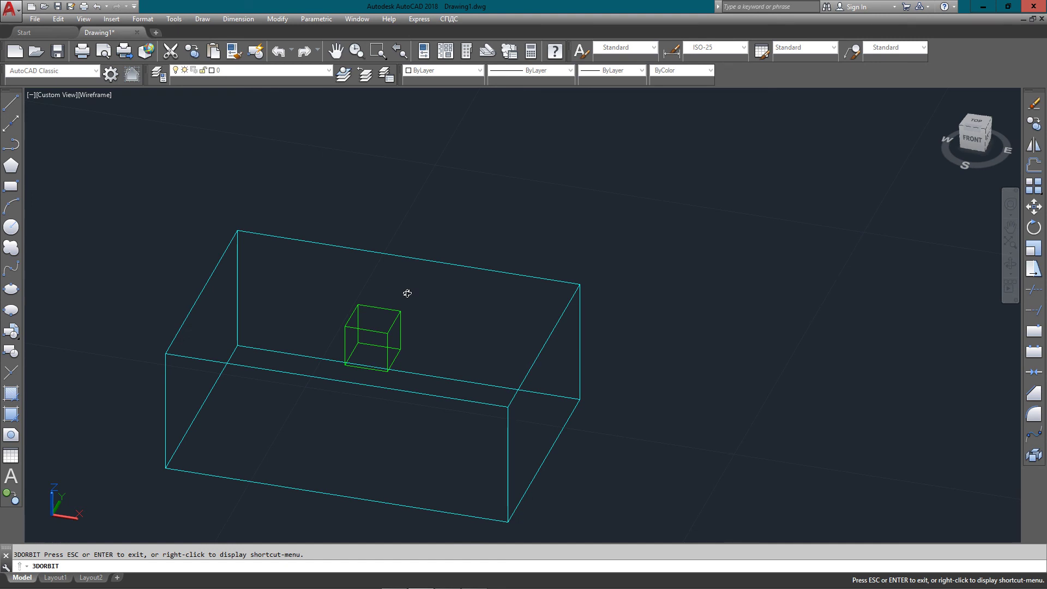
left_click_drag(386, 312, 442, 272)
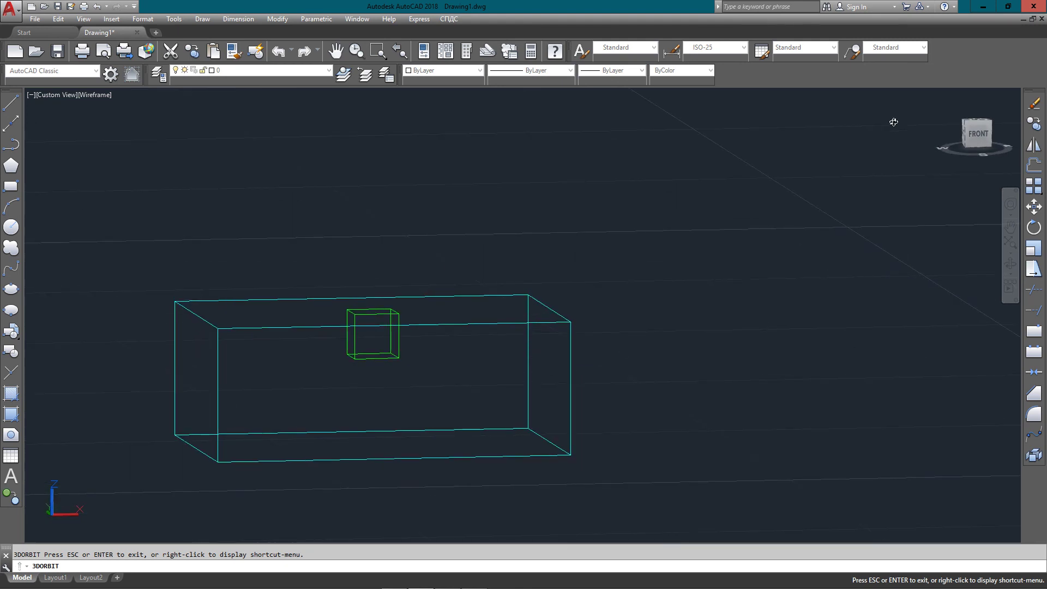
left_click(981, 132)
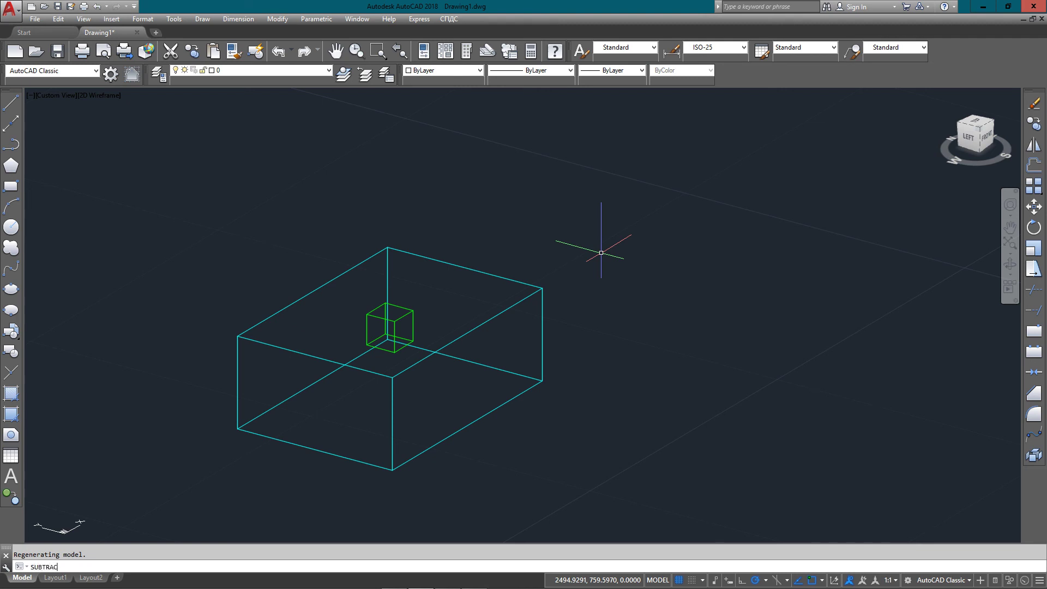
Subtract the green cube from the cyan box, then run HI to reveal the pocket
key("Return")
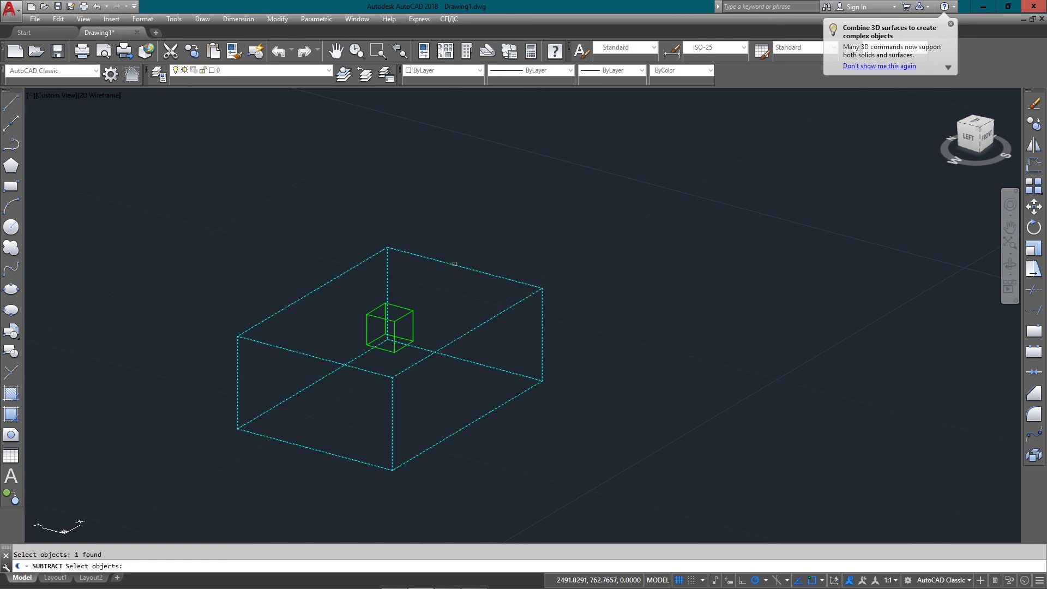
left_click(409, 309)
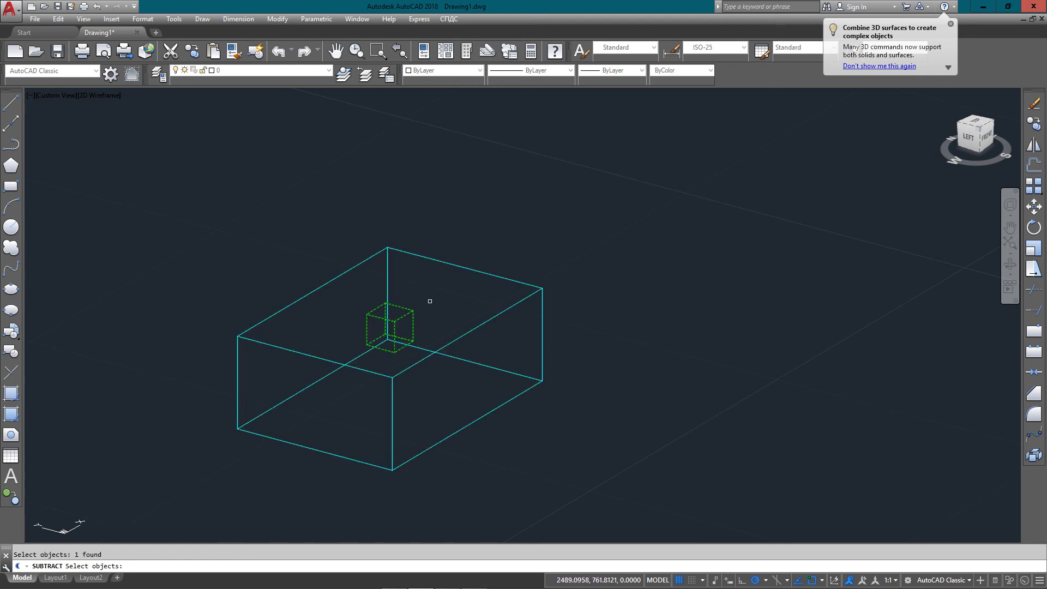
key("Return")
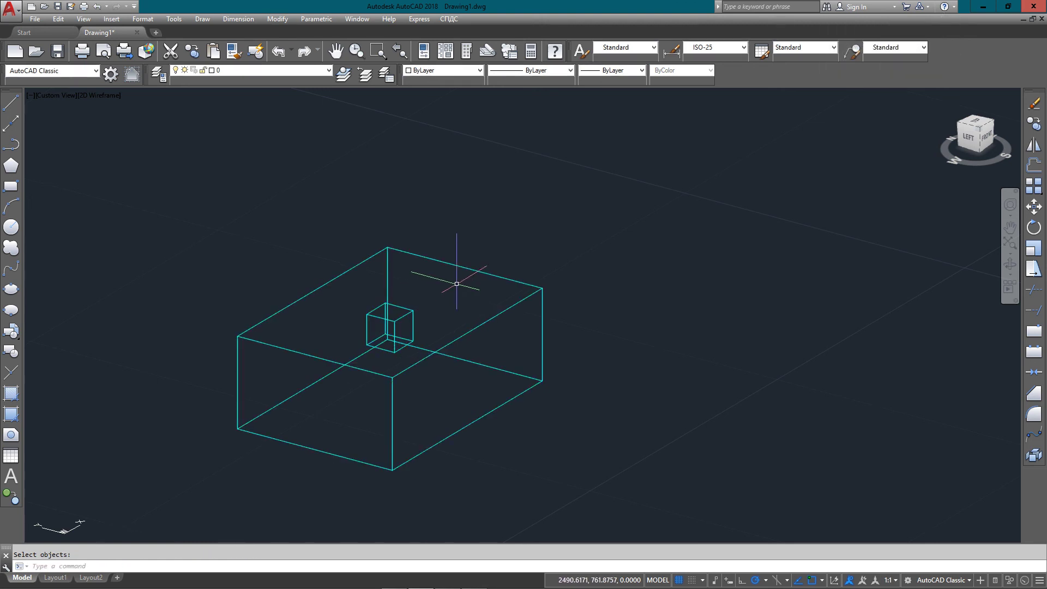
scroll(456, 283, "up", 2)
type("HI")
key("Return")
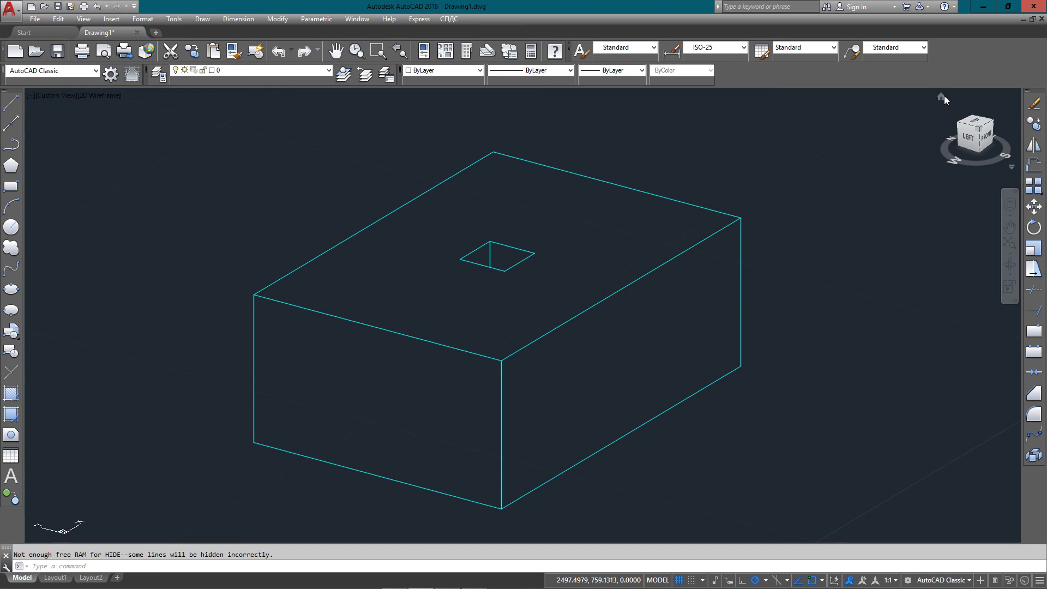
left_click(940, 96)
type("3EDO")
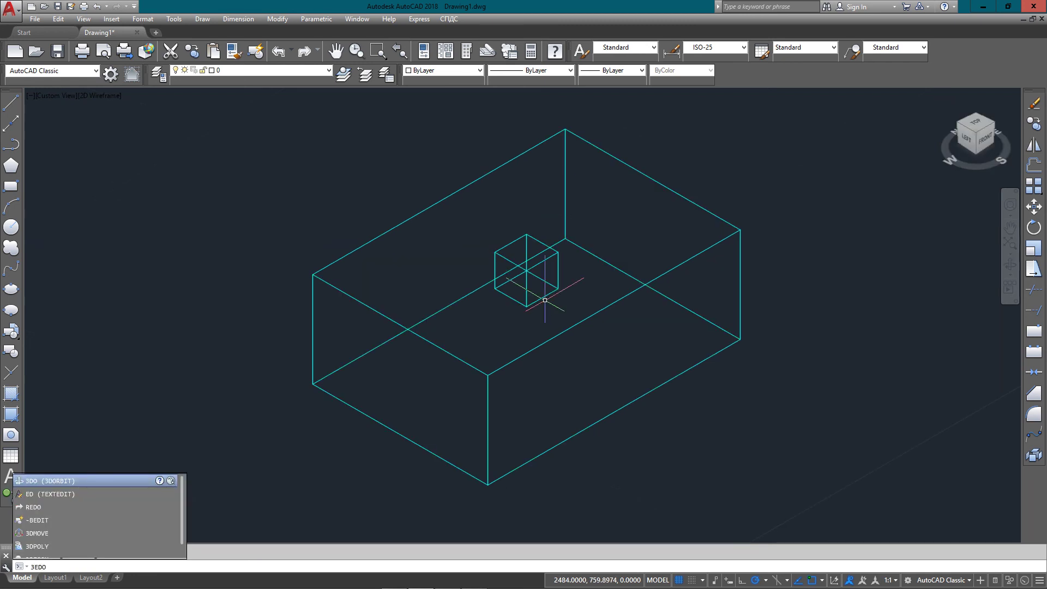
type("DO")
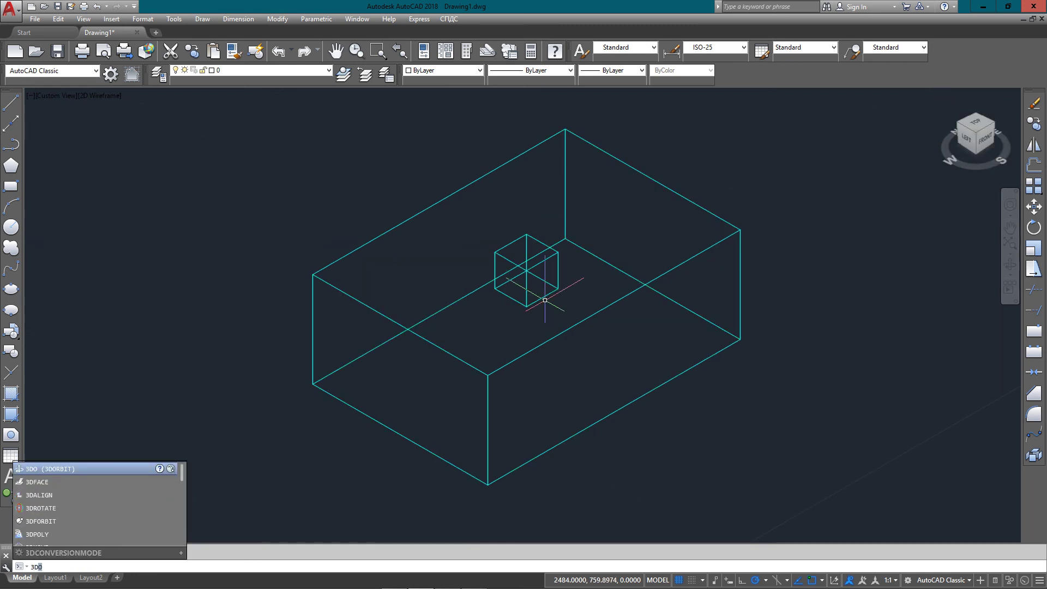
key("Return")
left_click_drag(627, 267, 737, 261)
key("Escape")
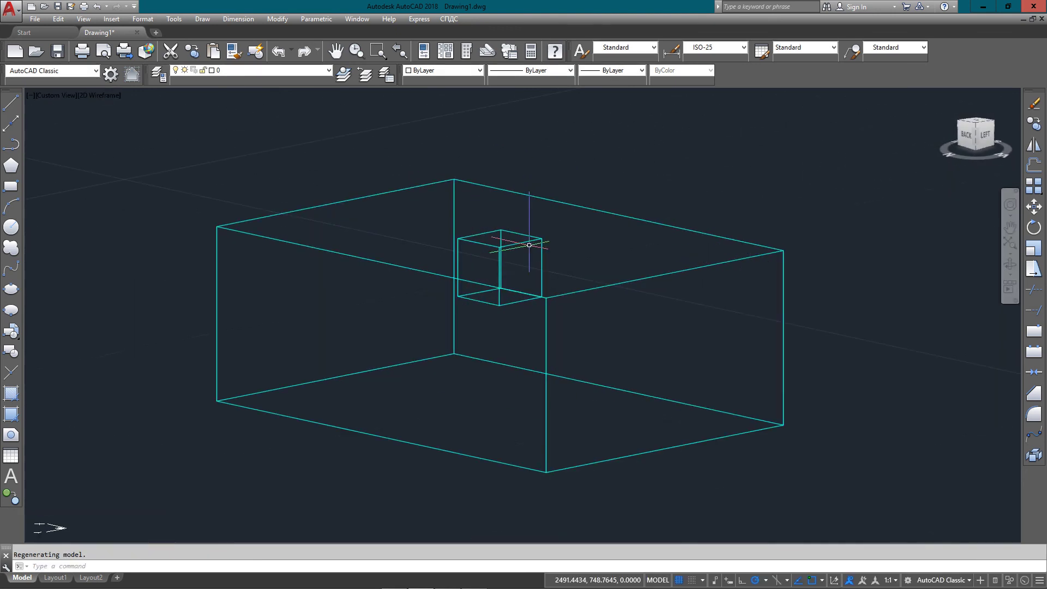
type("HI")
key("Return")
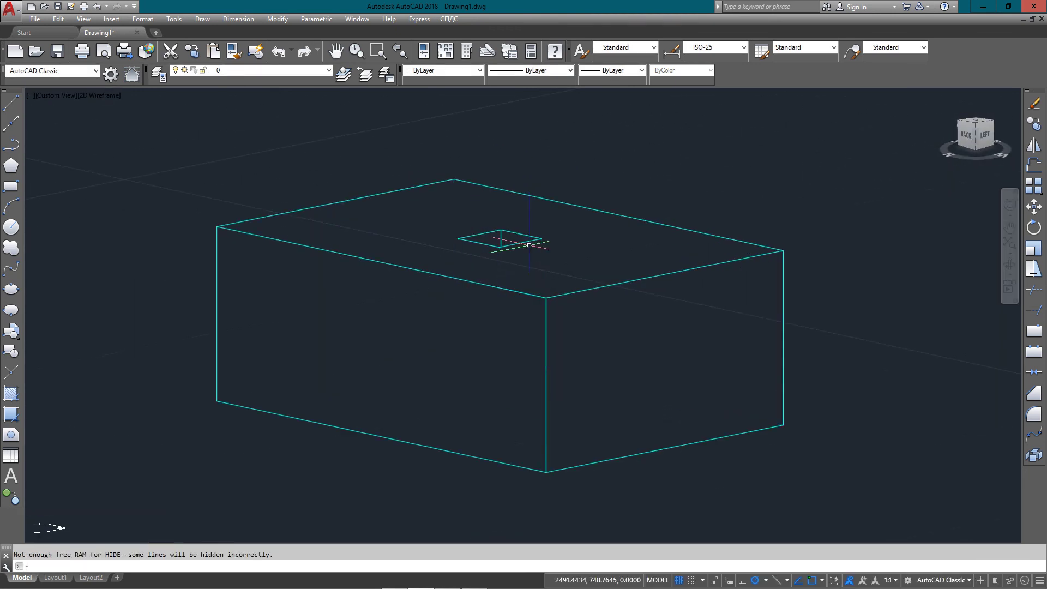
scroll(562, 256, "down", 2)
scroll(563, 256, "up", 2)
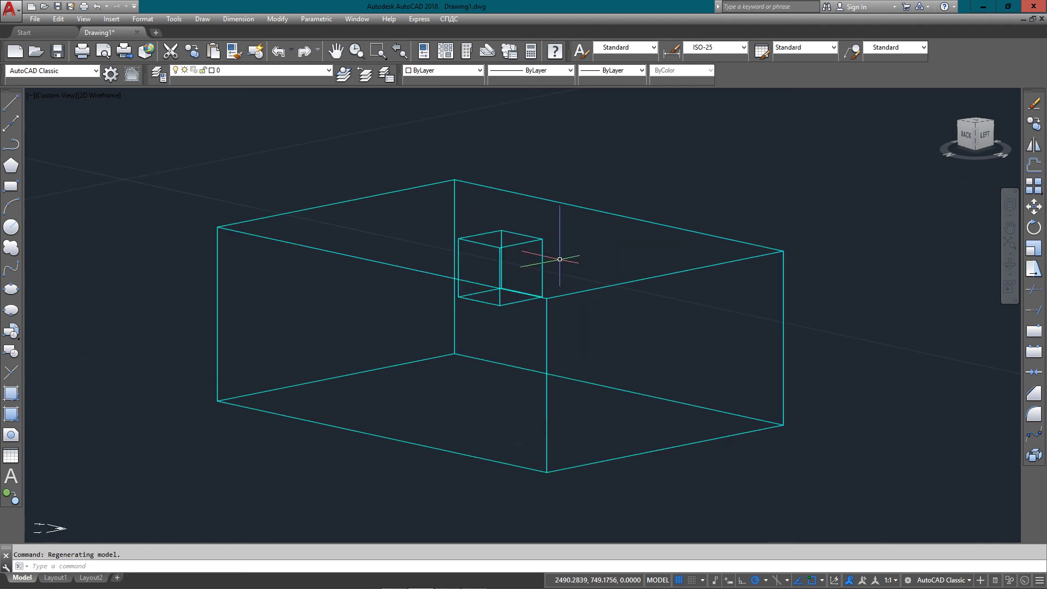
scroll(560, 256, "up", 2)
scroll(559, 257, "down", 2)
middle_click_drag(558, 257, 539, 296, "shift")
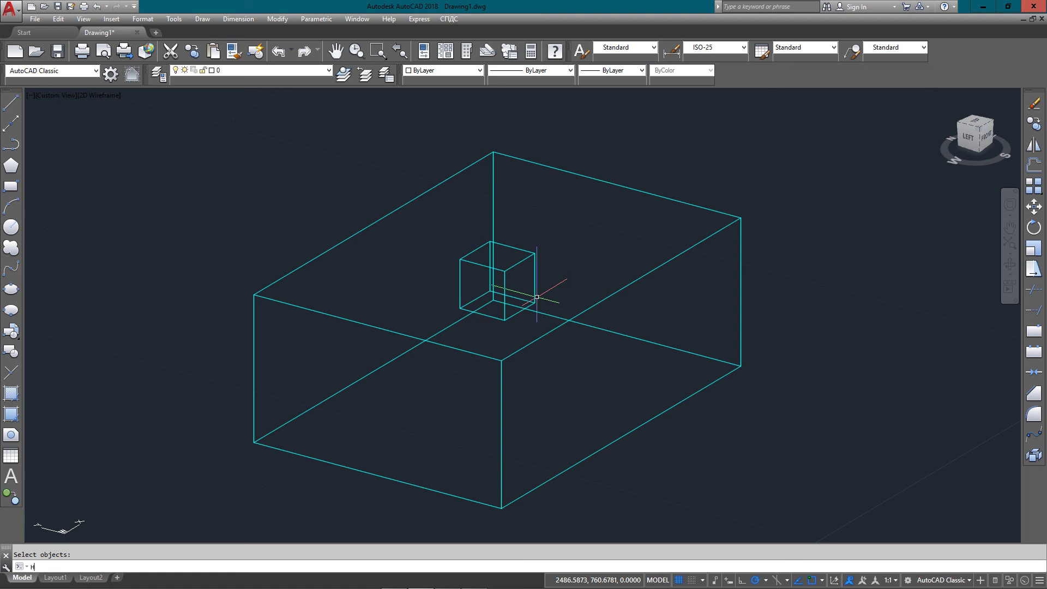
key("Return")
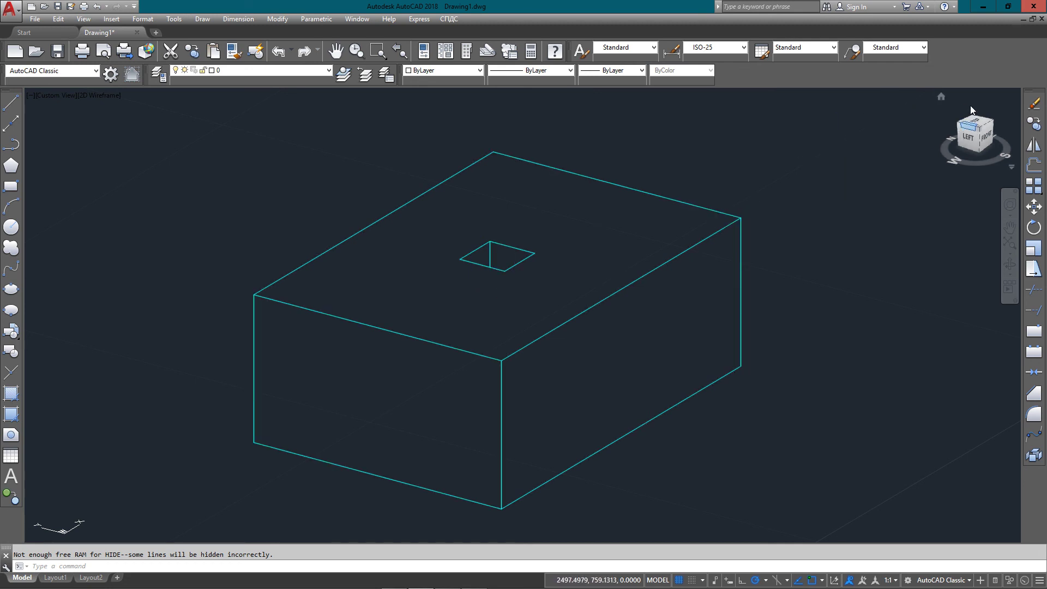
left_click(941, 97)
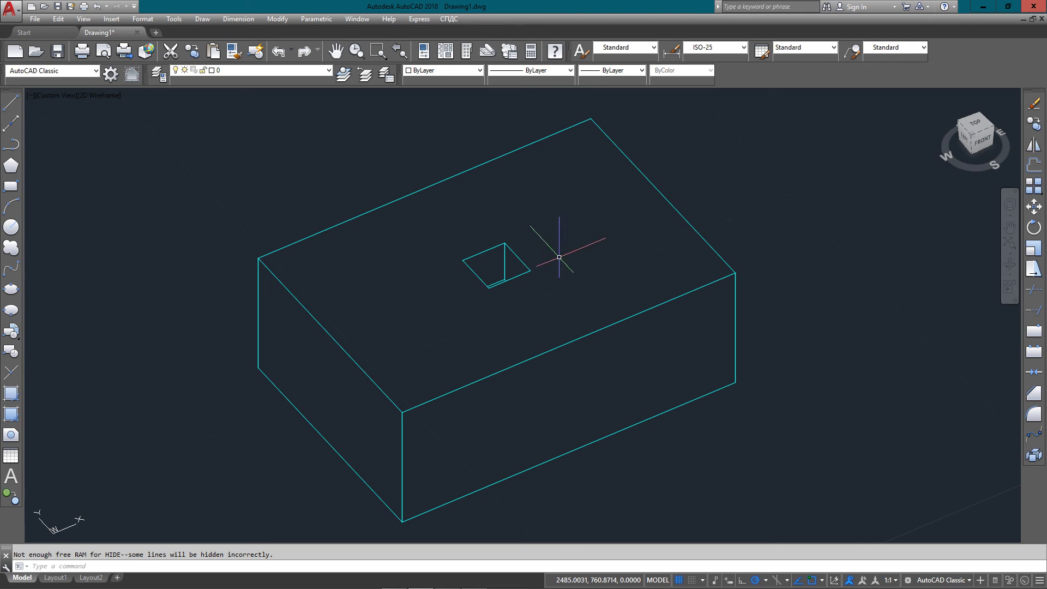